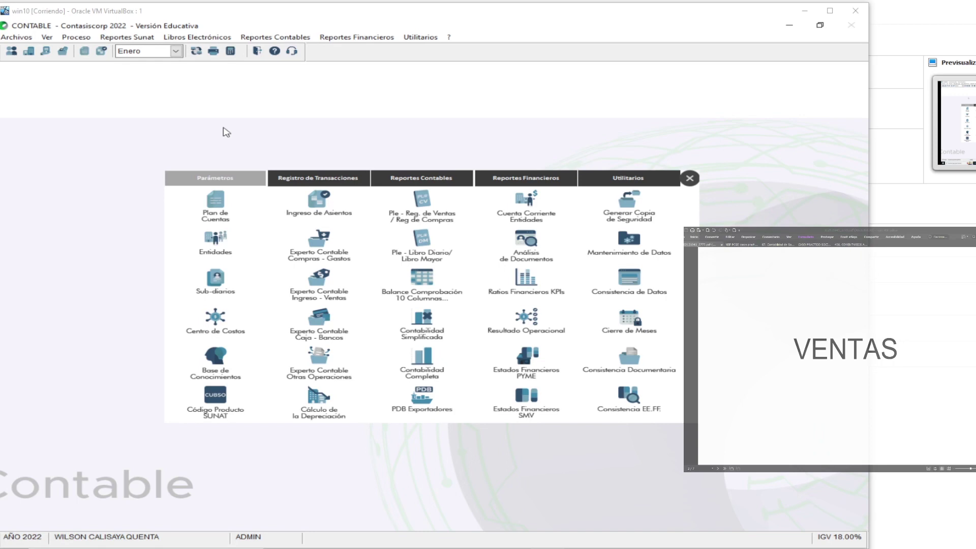
# Start a journal entry in the VENTAS E INGRESOS sub-diary
pyautogui.scroll(-5, 879, 405)
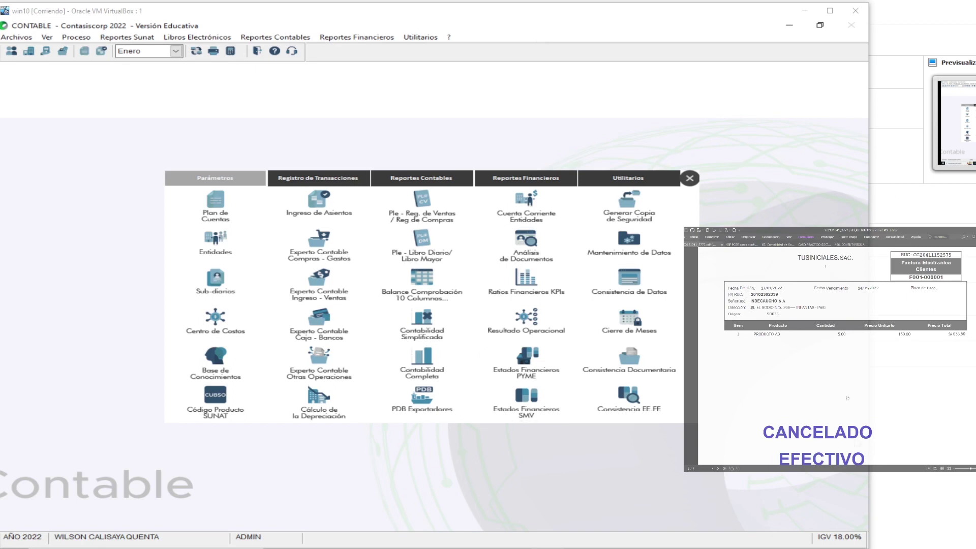
pyautogui.scroll(1, 848, 398)
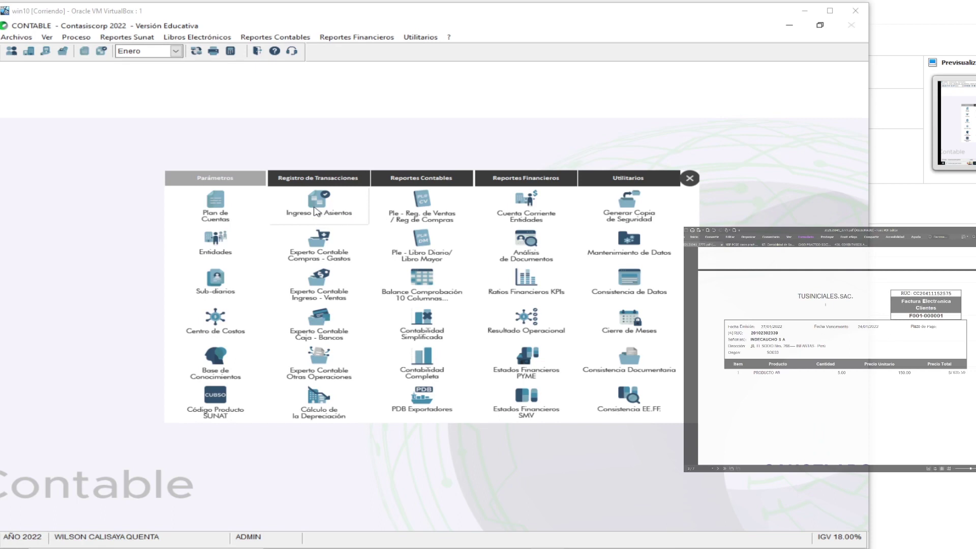
pyautogui.click(316, 211)
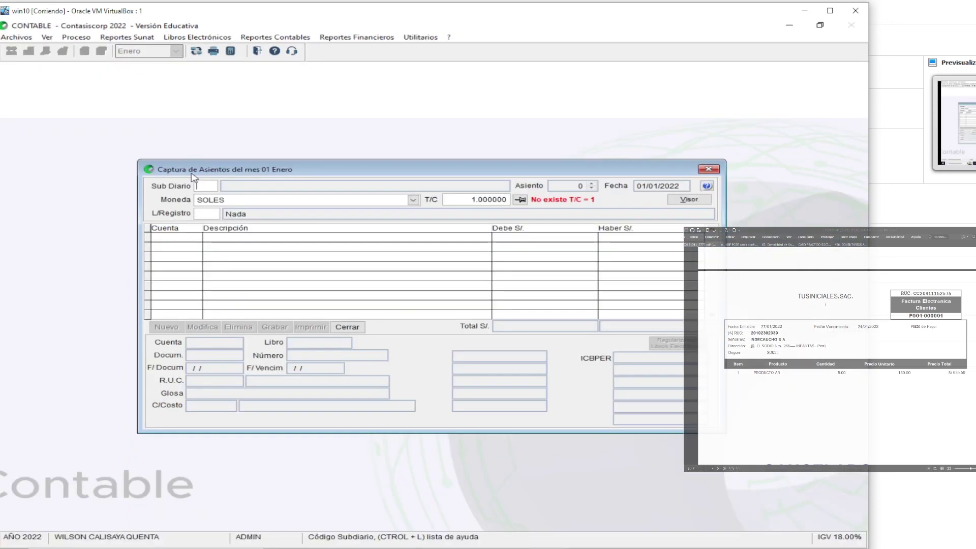
pyautogui.hotkey('ctrl', 'l')
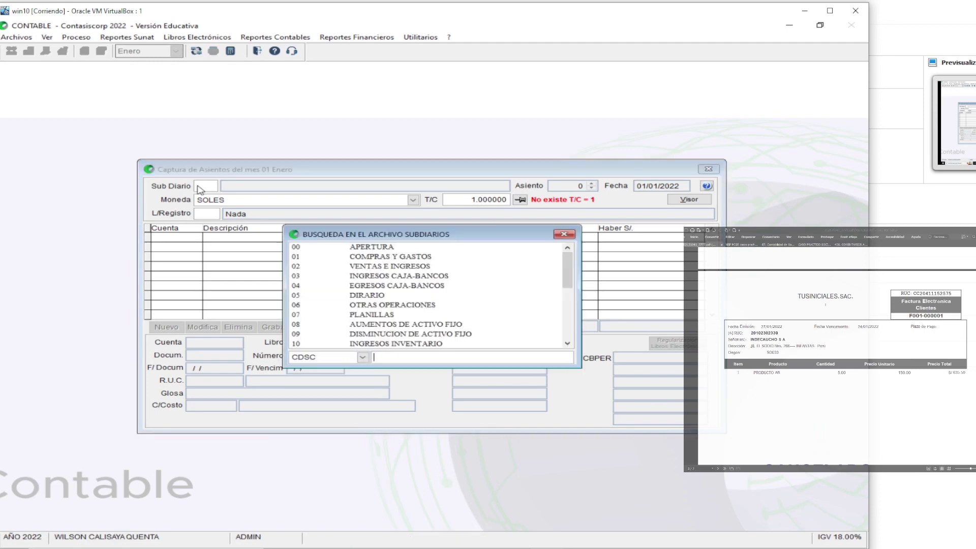
pyautogui.doubleClick(371, 269)
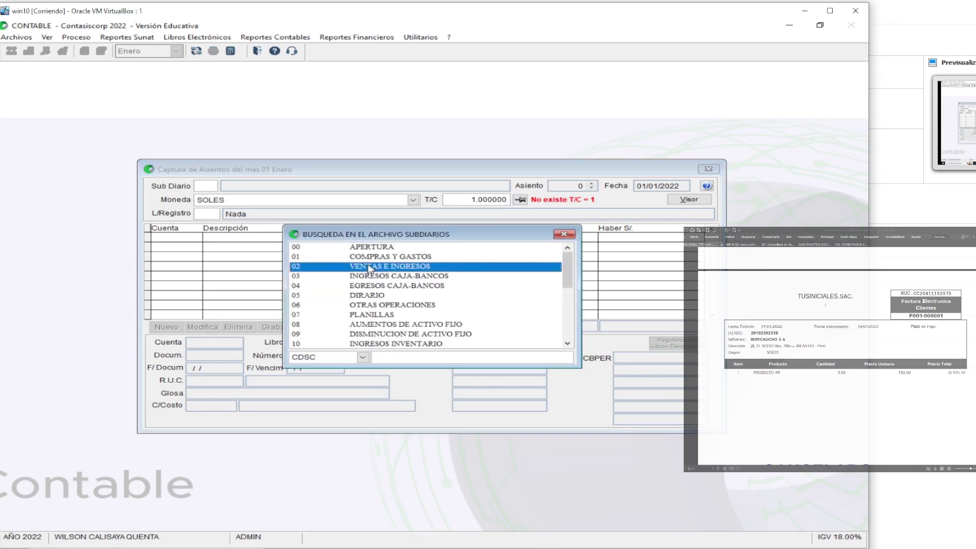
pyautogui.press('Return')
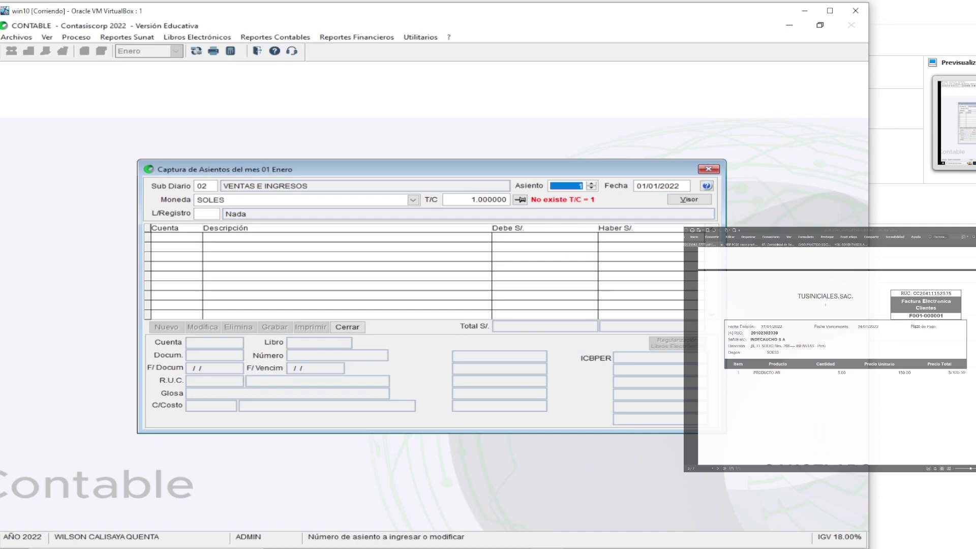
# Keep entry number 1, dated 24/01/2022, in soles
pyautogui.press('Return')
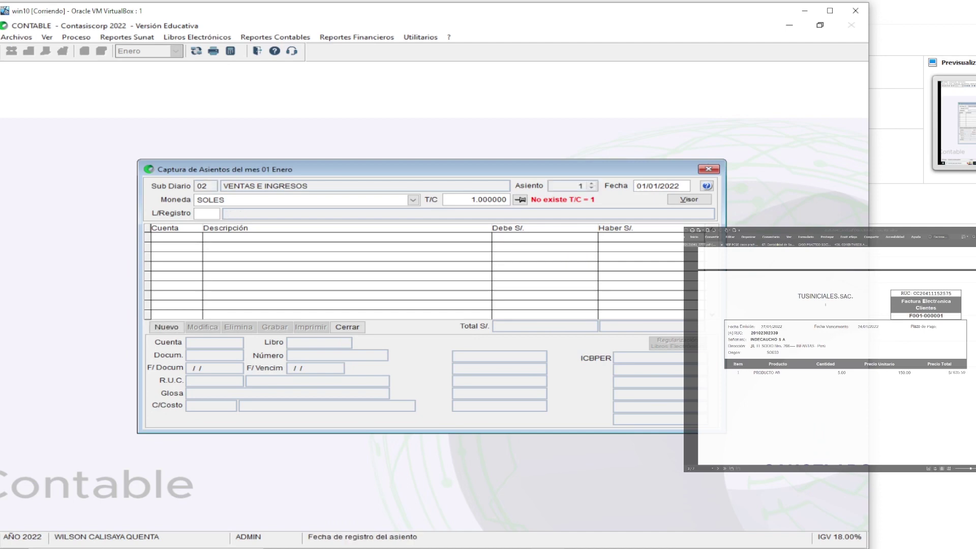
pyautogui.write('24')
pyautogui.press('Return')
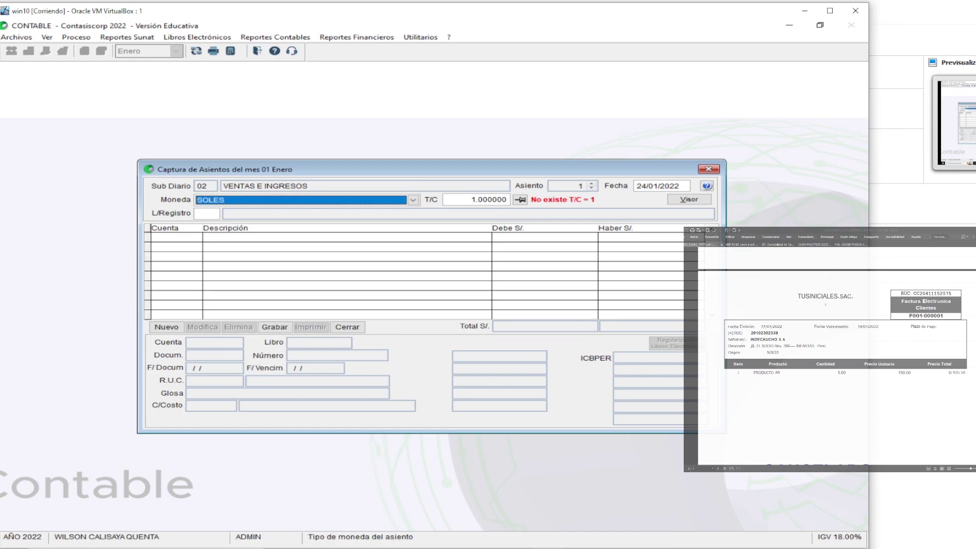
pyautogui.press('Return')
pyautogui.press('Return')
# Link the entry to register 14 REGISTRO DE VENTAS E INGRESOS
pyautogui.hotkey('ctrl', 'l')
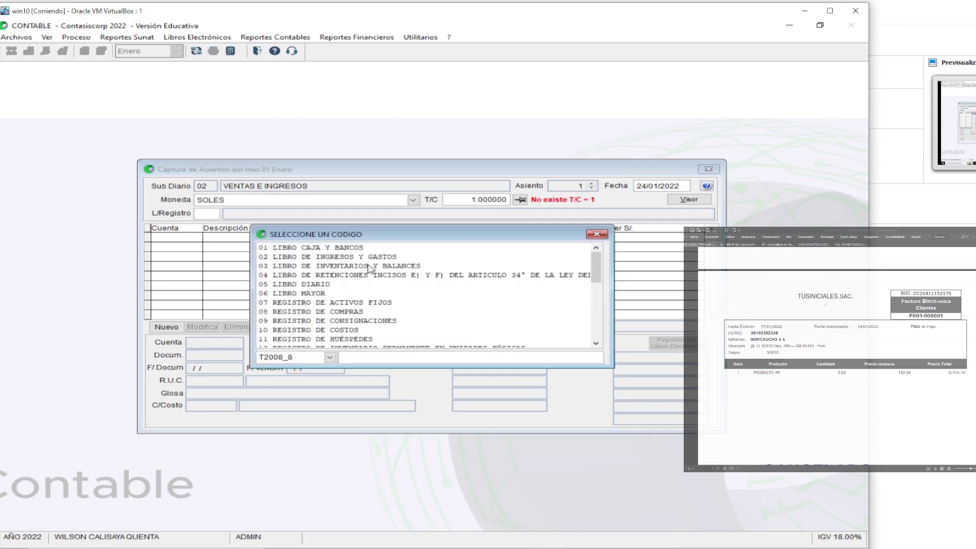
pyautogui.click(332, 320)
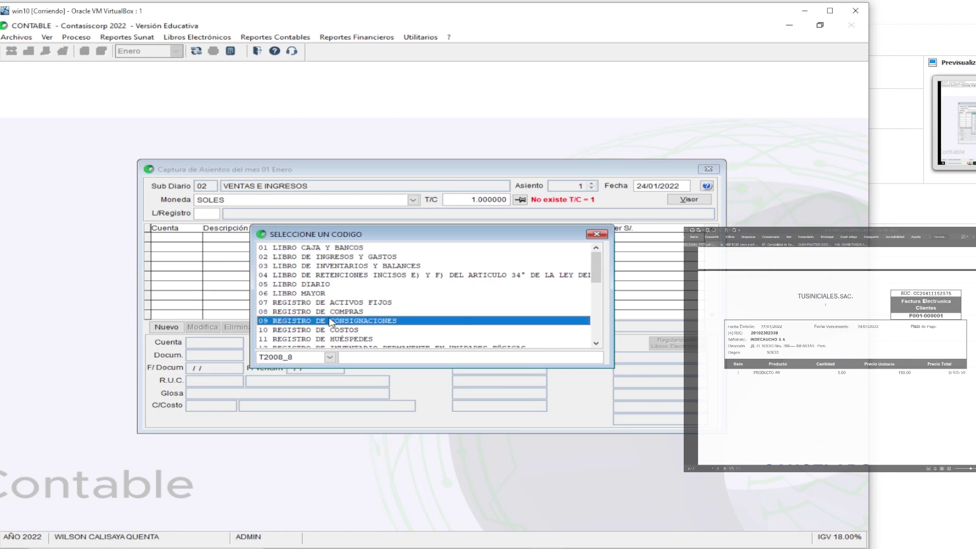
pyautogui.press('Down')
pyautogui.press('Down')
pyautogui.press('Down')
pyautogui.press('Down')
pyautogui.press('Down')
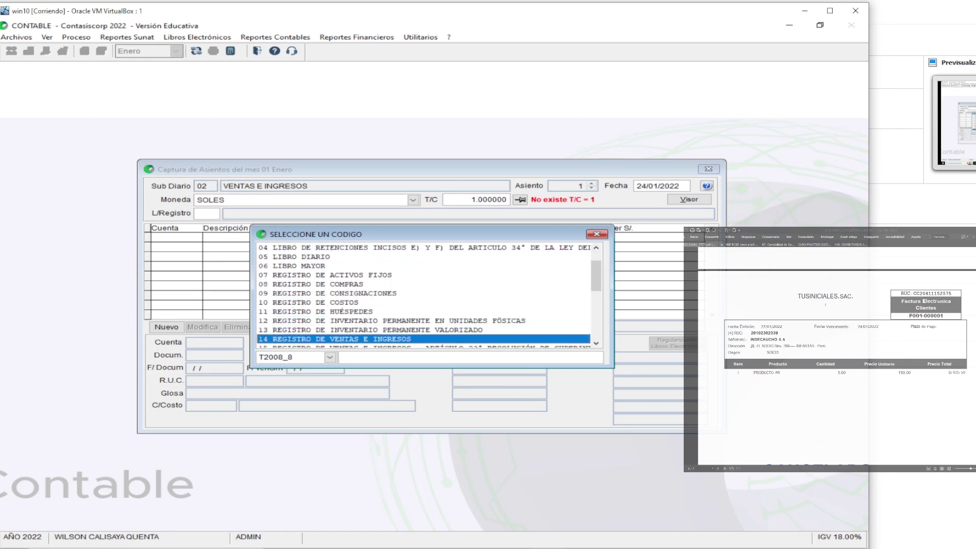
pyautogui.press('Return')
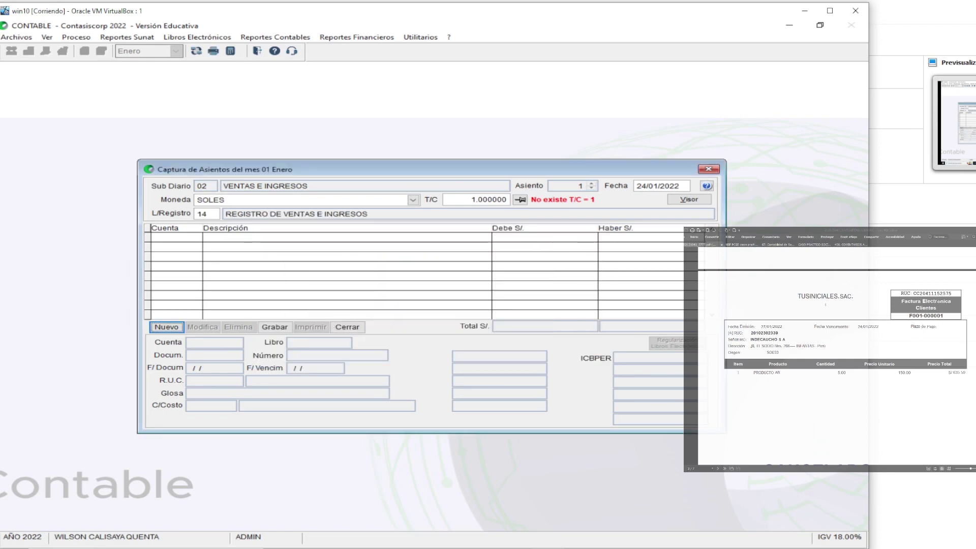
pyautogui.press('Return')
# Add a line on account 1213 EN COBRANZA with gloss 'VENTA PRODUCTO AB'
pyautogui.write('12')
pyautogui.press('Return')
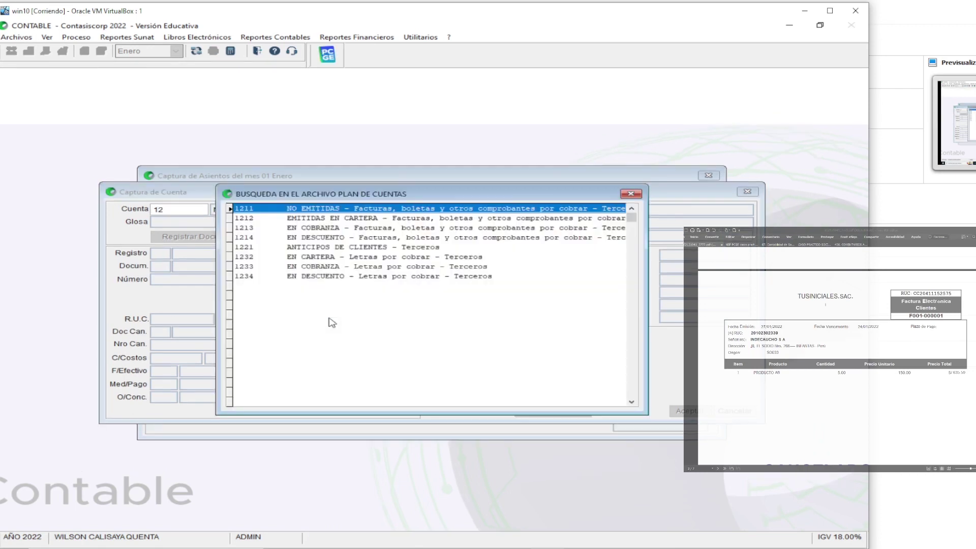
pyautogui.press('Down')
pyautogui.press('Down')
pyautogui.press('Return')
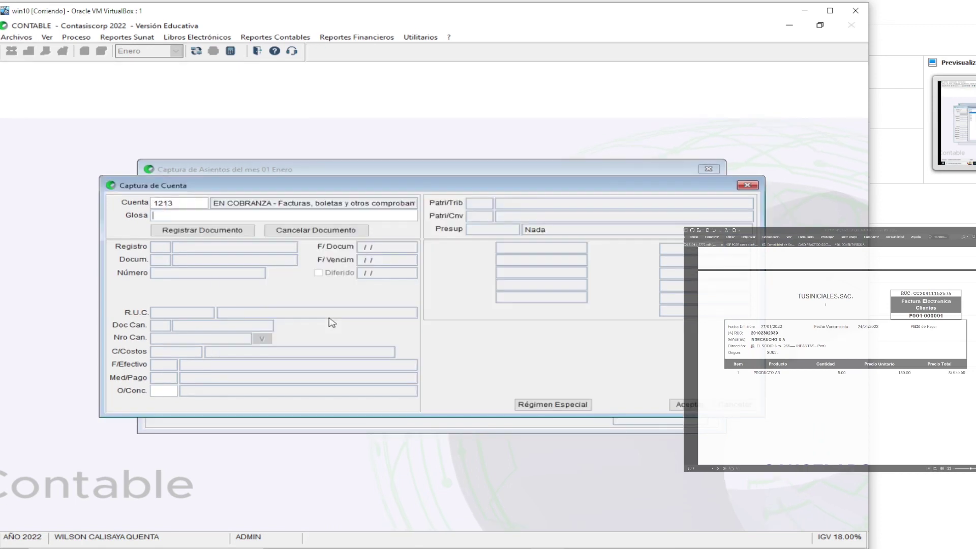
pyautogui.write('VENT')
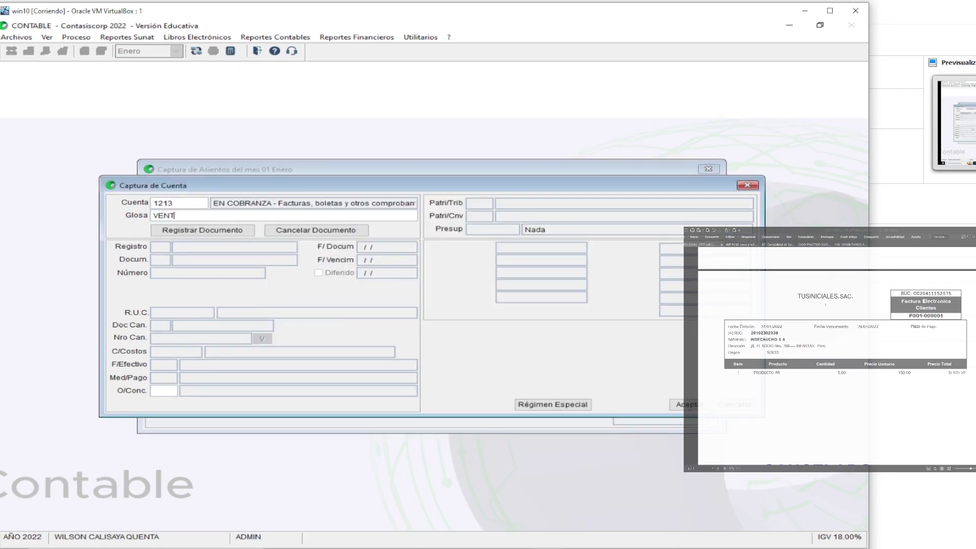
pyautogui.write('A PRODUCTO AB')
pyautogui.press('Return')
pyautogui.press('Return')
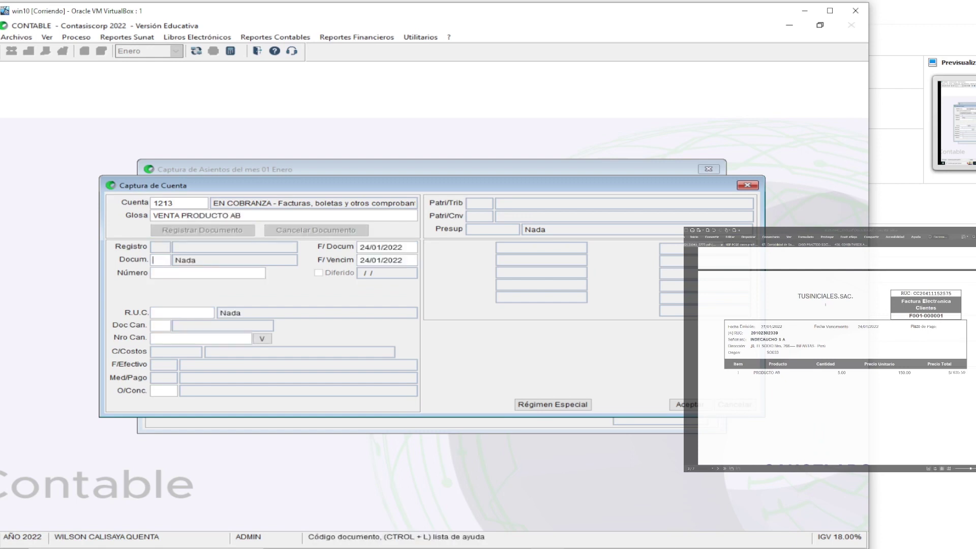
# Enter invoice 01F001-1 and the customer's RUC, filling INDECAUCHO S A
pyautogui.write('01')
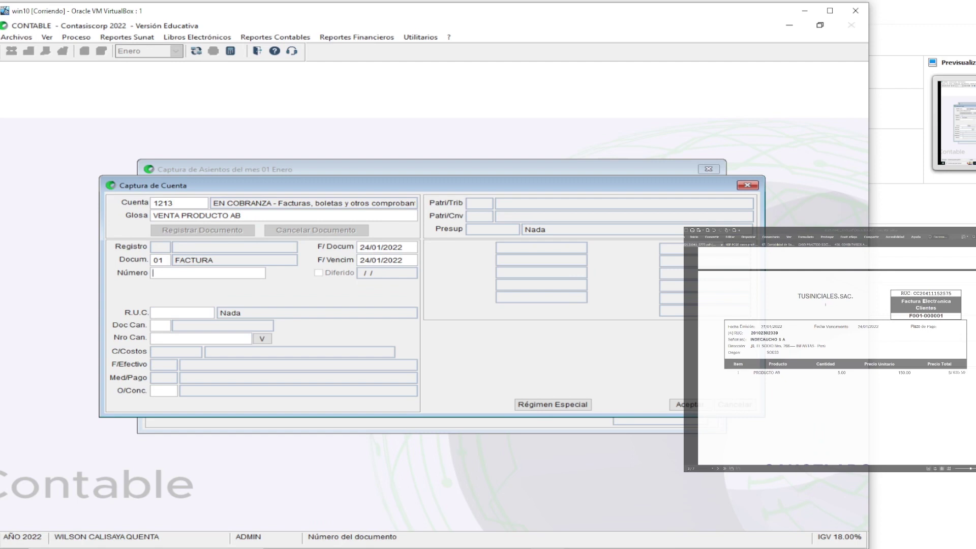
pyautogui.write('F001-1')
pyautogui.press('Return')
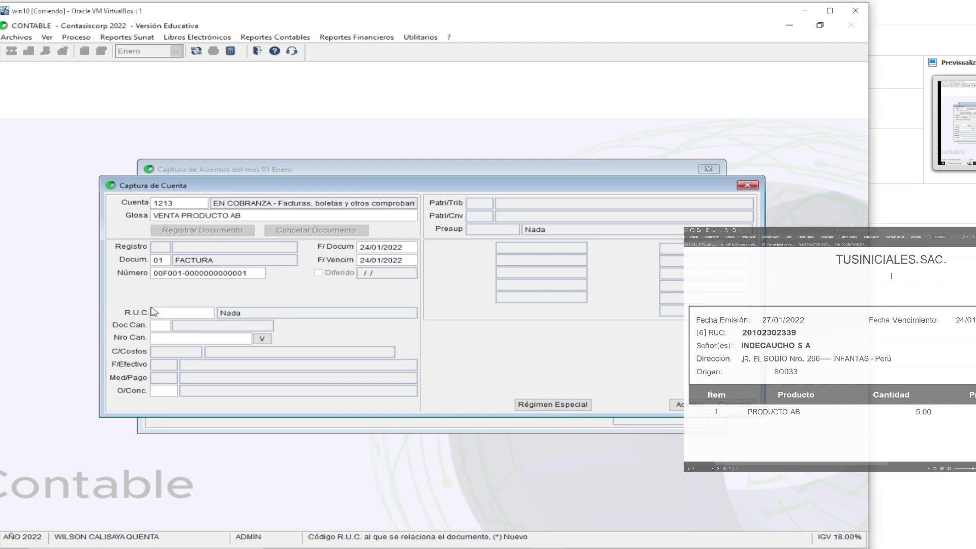
pyautogui.press('Return')
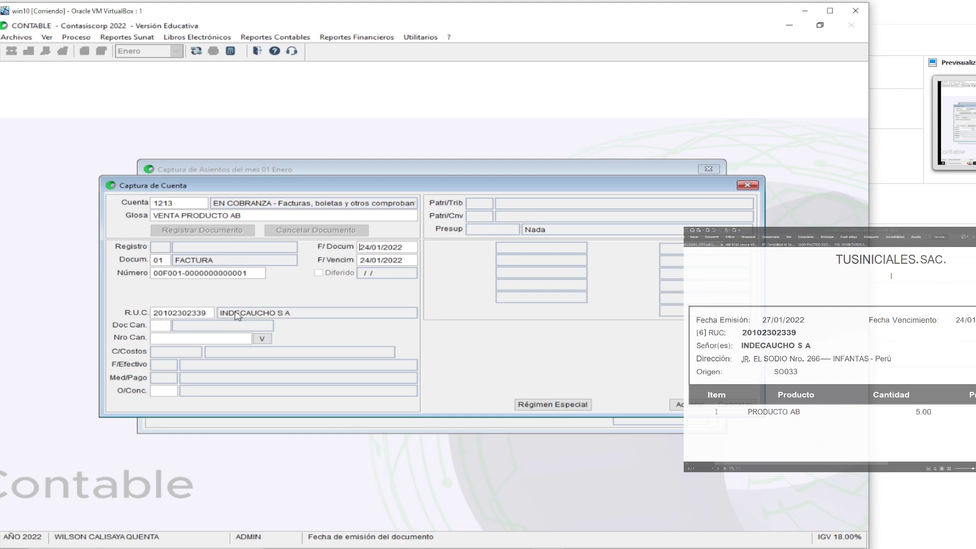
pyautogui.click(205, 312)
pyautogui.press('Return')
pyautogui.press('Return')
pyautogui.press('Return')
pyautogui.press('Return')
pyautogui.press('Return')
pyautogui.press('Return')
pyautogui.press('Return')
pyautogui.press('Return')
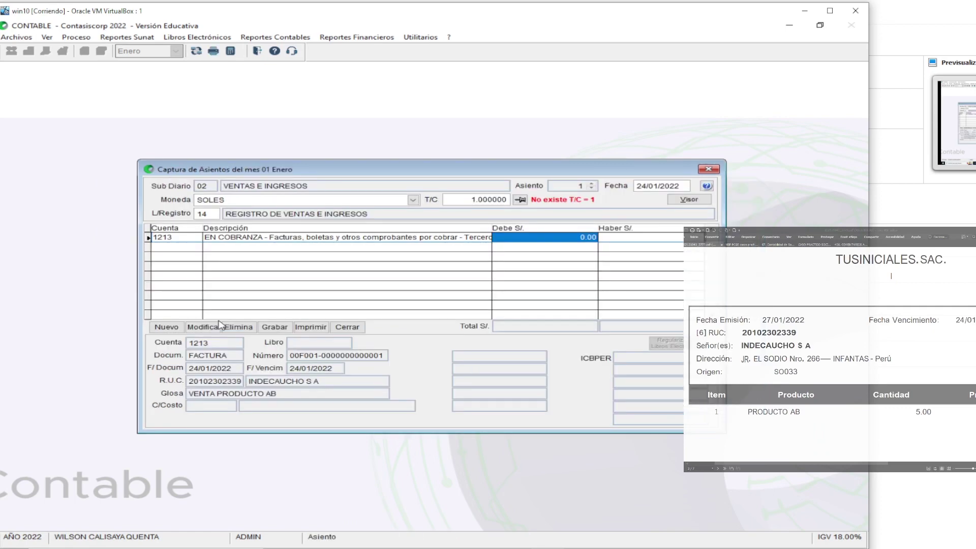
# Debit 750.00 on the 1213 line
pyautogui.scroll(-3, 899, 392)
pyautogui.hscroll(3, 899, 392)
pyautogui.scroll(-5, 899, 392)
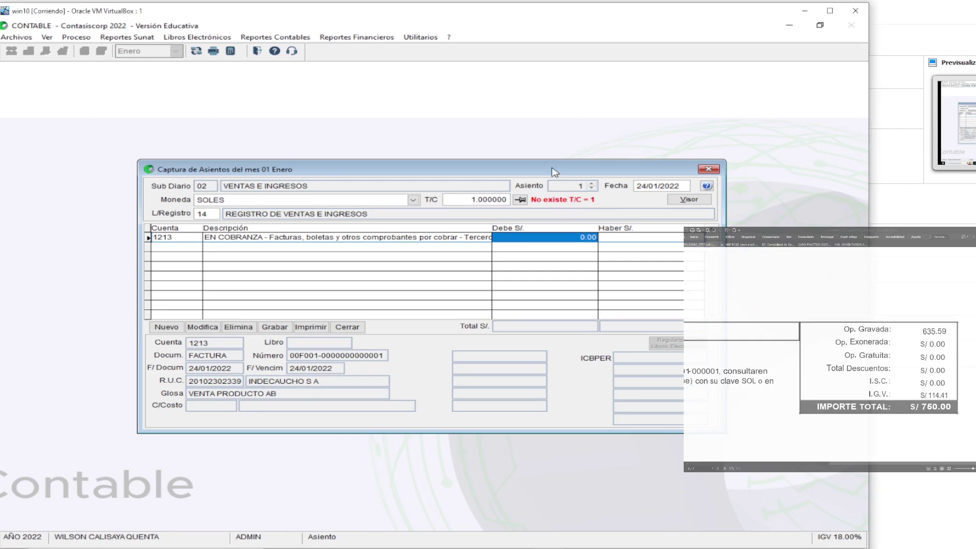
pyautogui.write('750')
pyautogui.press('Return')
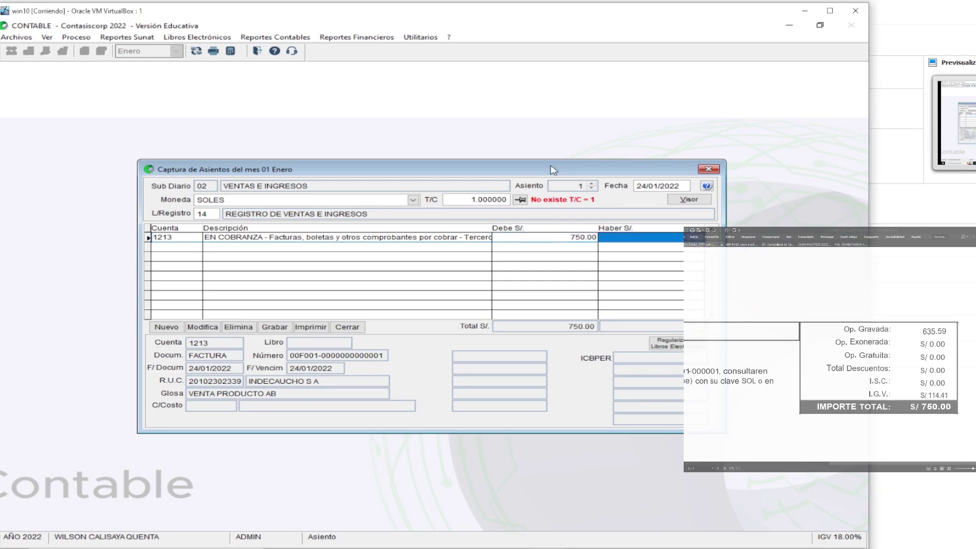
# Add a second line on account 401111 IGV - CUENTA PROPIA, keeping the gloss
pyautogui.click(167, 327)
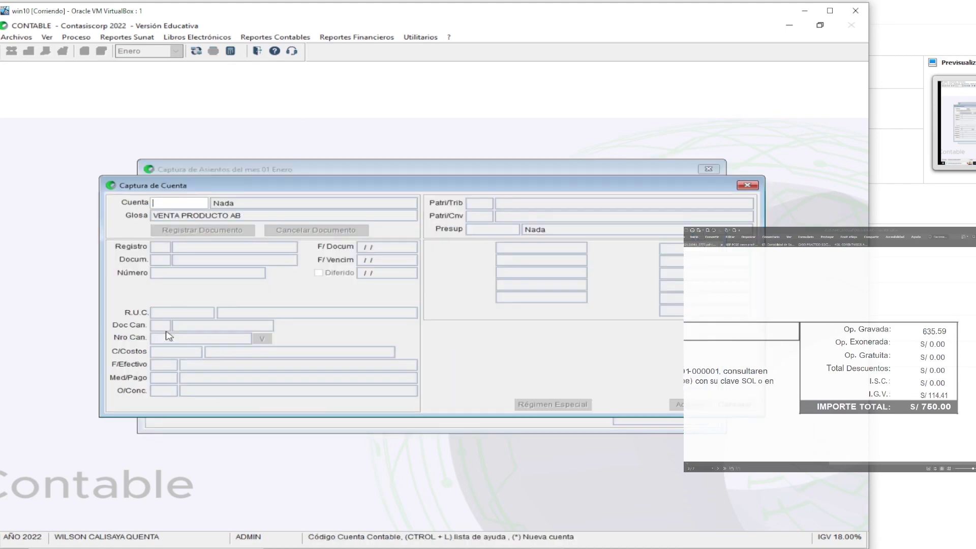
pyautogui.write('4011')
pyautogui.press('Return')
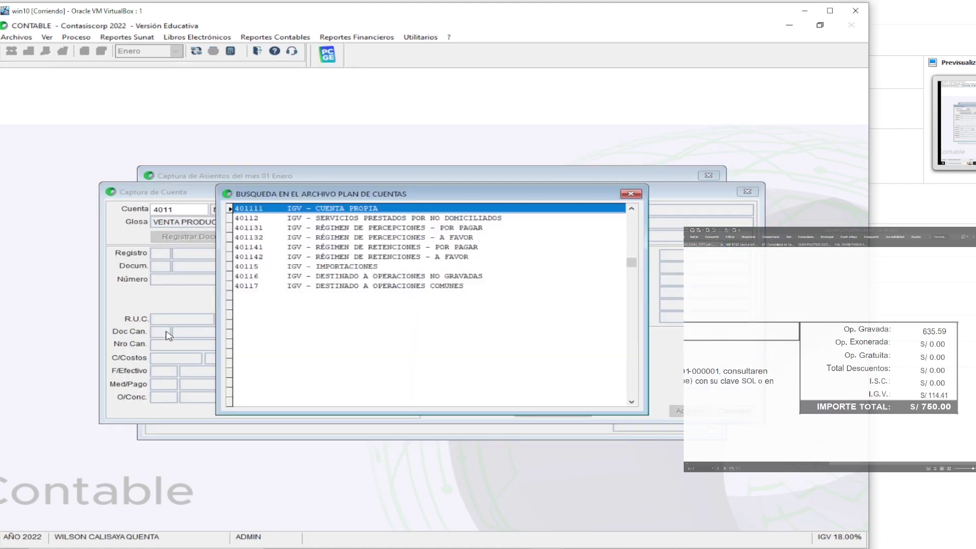
pyautogui.press('Return')
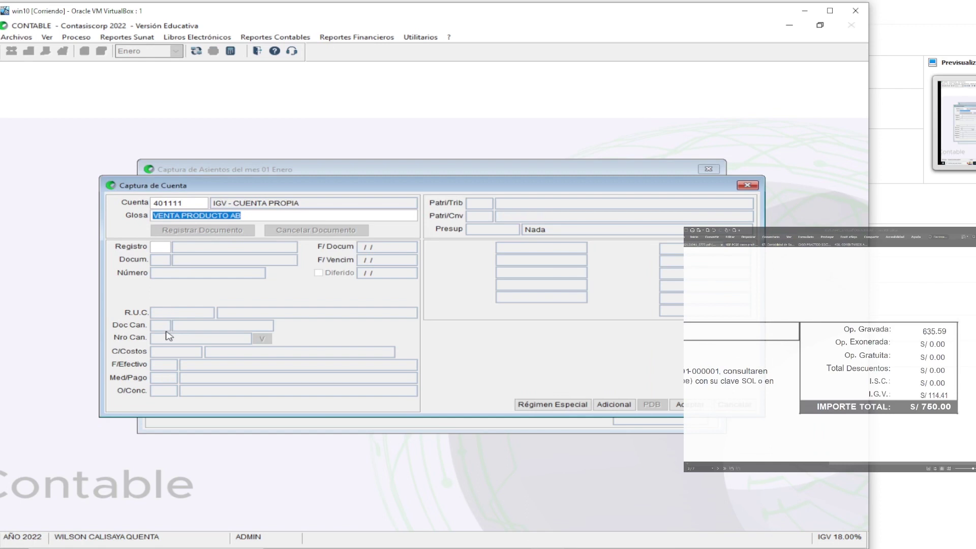
pyautogui.press('Return')
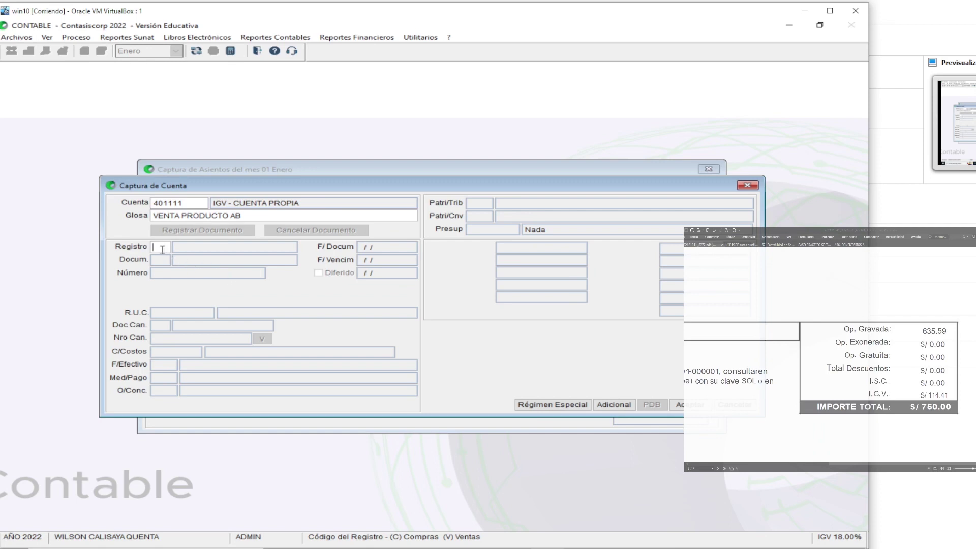
# Register the line as a V sales FACTURA with base 635.59, IGV 114.41, total 750.00
pyautogui.press('Return')
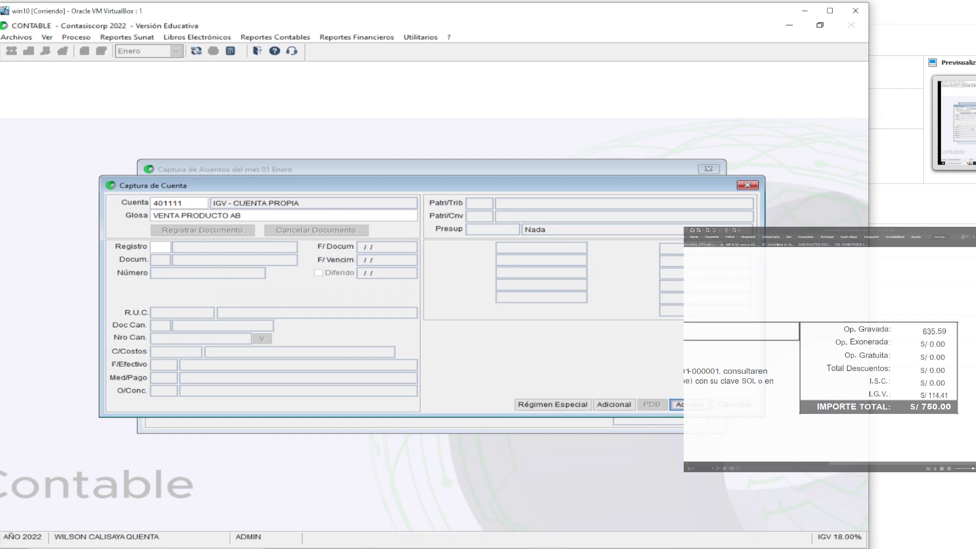
pyautogui.click(158, 247)
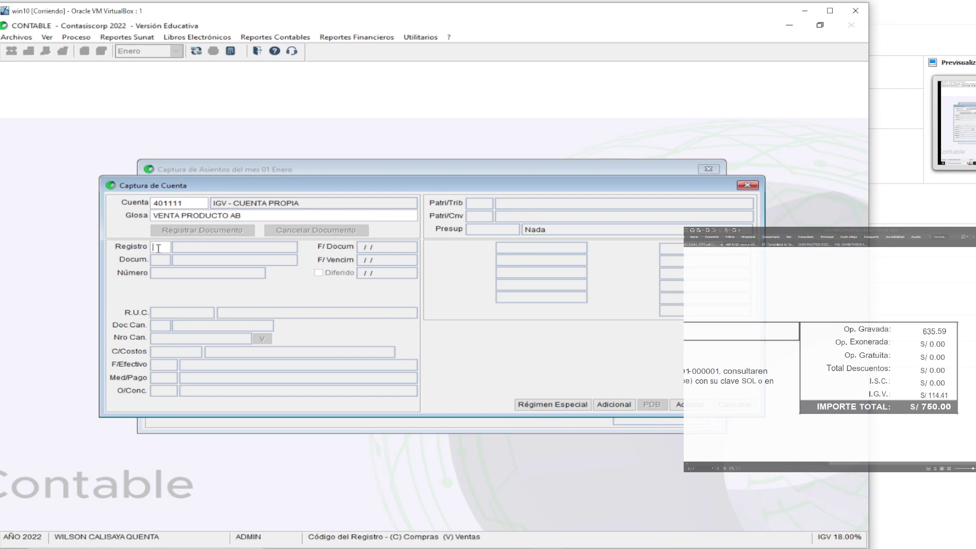
pyautogui.write('V')
pyautogui.press('Return')
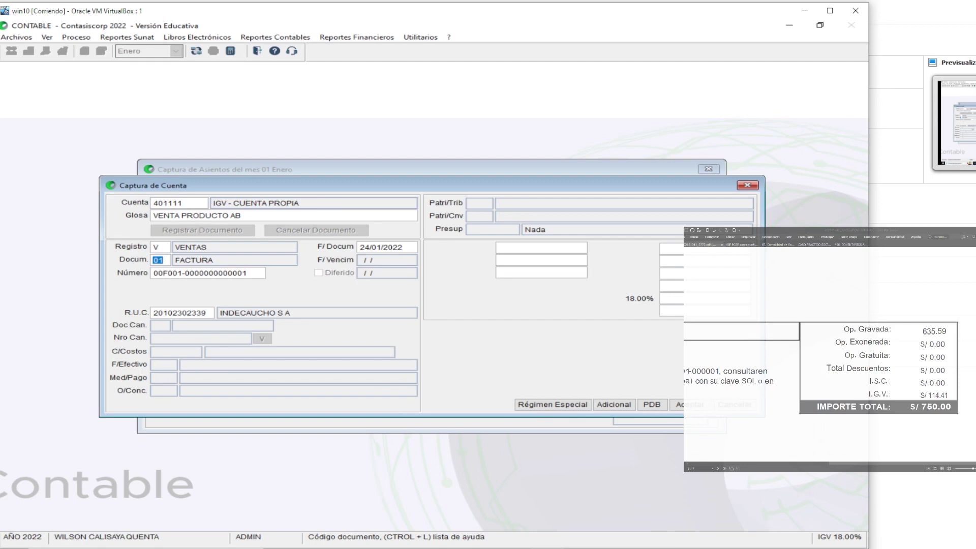
pyautogui.press('Return')
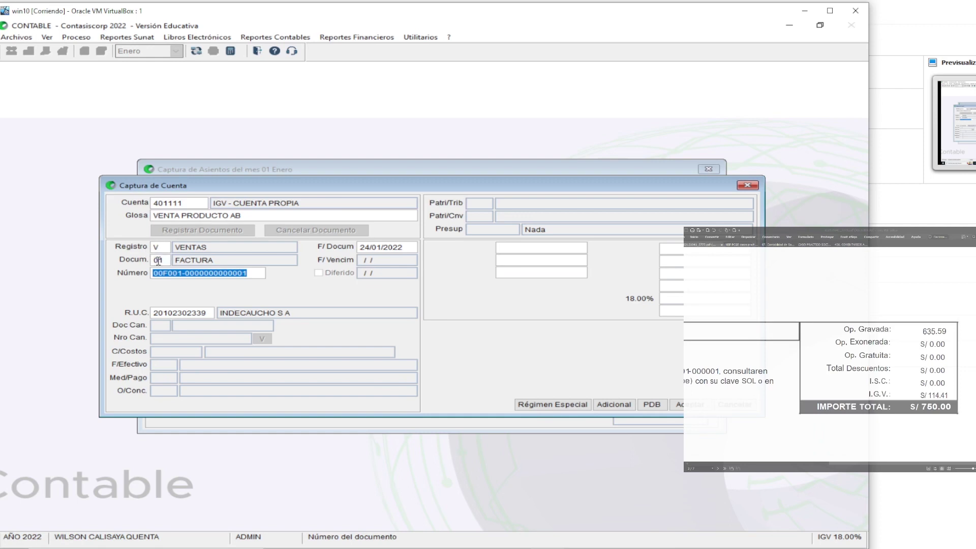
pyautogui.press('Return')
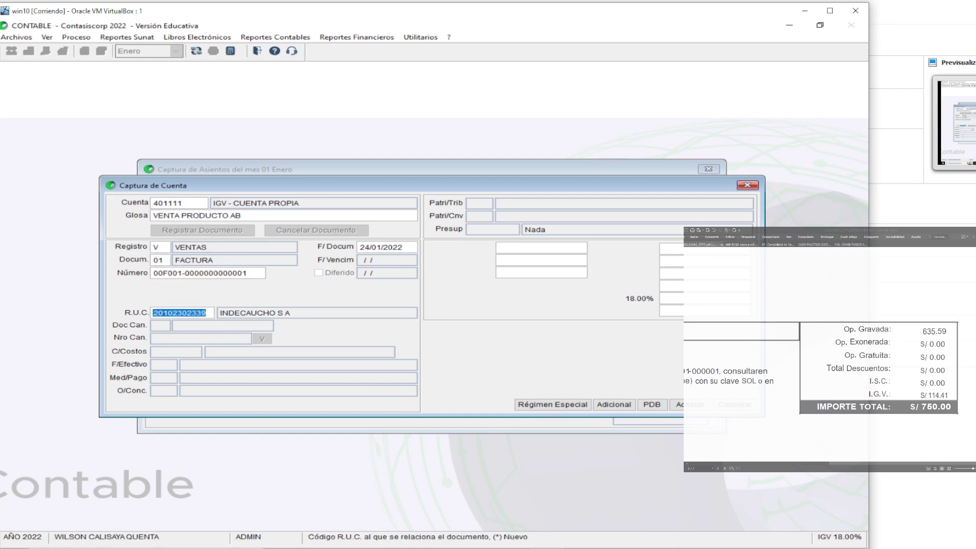
pyautogui.press('Return')
pyautogui.press('Return')
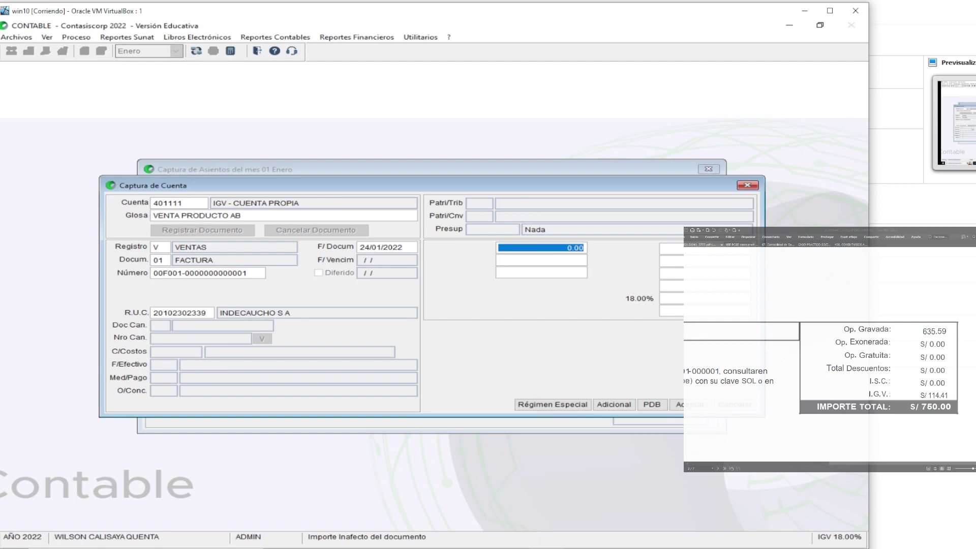
pyautogui.press('Return')
pyautogui.press('Return')
pyautogui.press('Return')
pyautogui.press('Return')
pyautogui.press('Return')
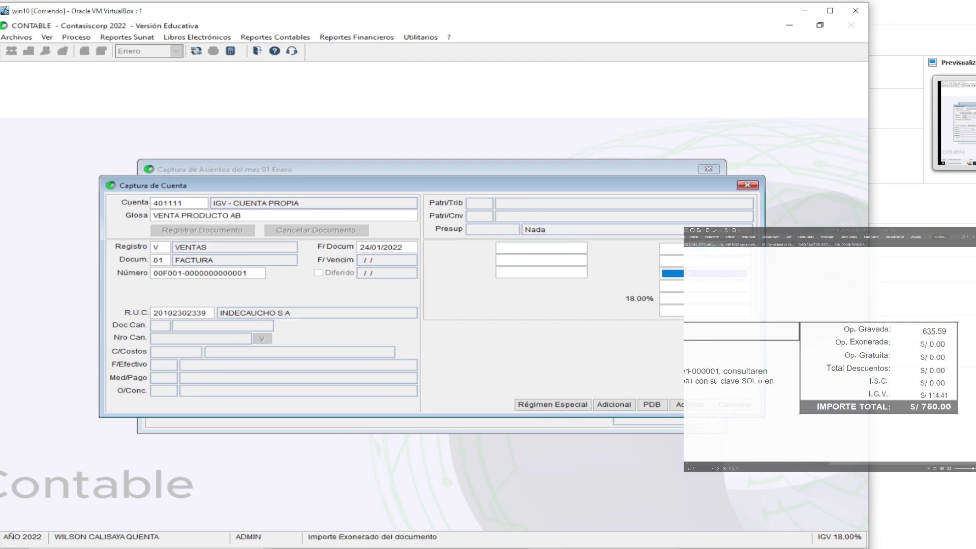
pyautogui.press('Return')
pyautogui.press('Return')
pyautogui.press('Return')
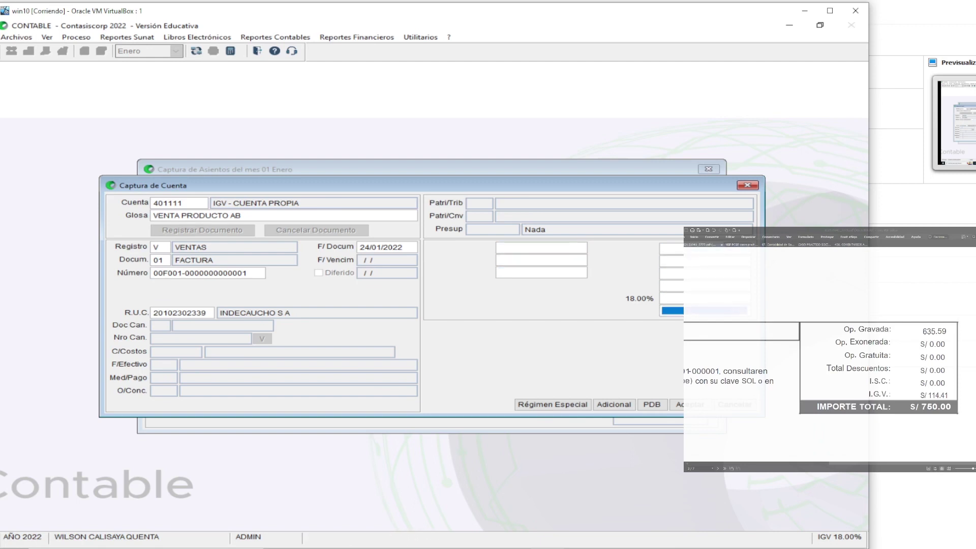
pyautogui.press('Return')
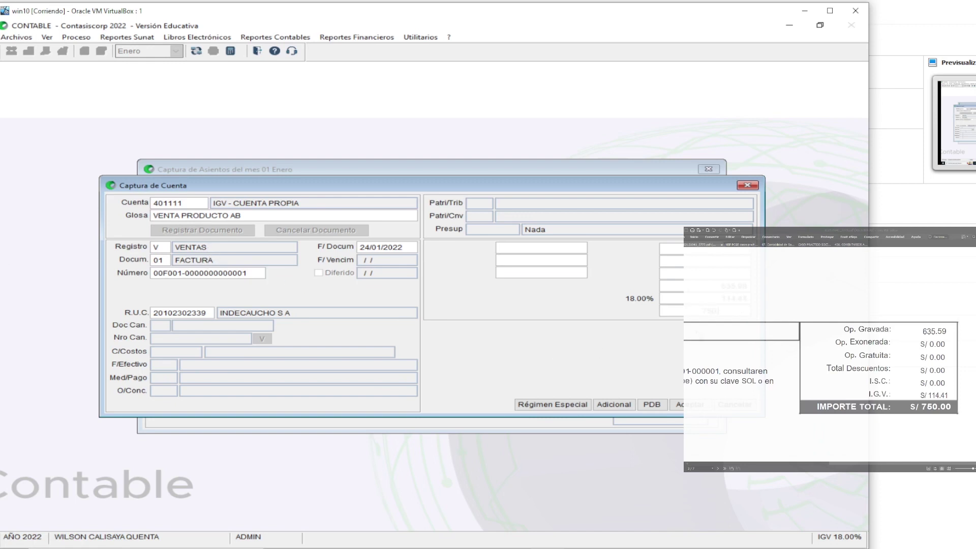
pyautogui.press('Return')
pyautogui.press('Return')
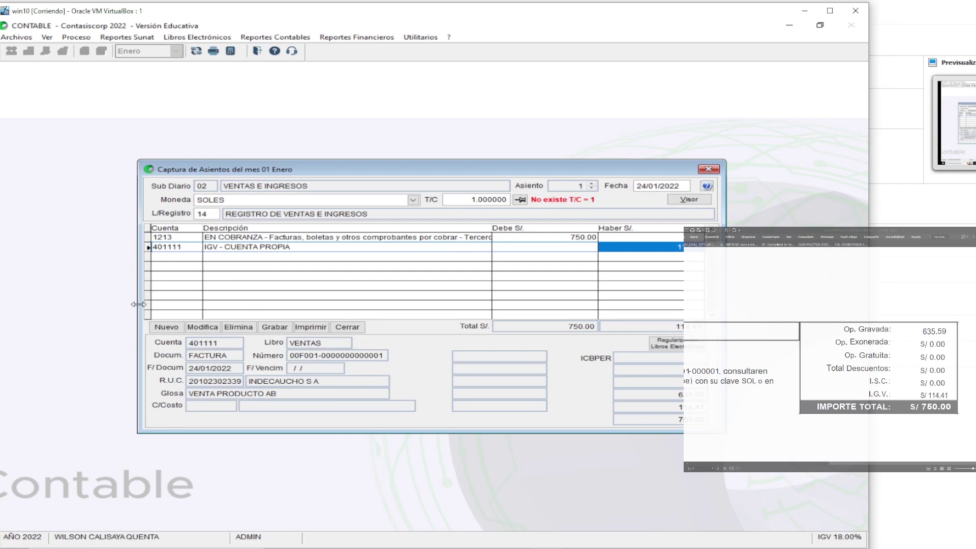
# Credit 635.59 to account 70111 and save the balanced 750.00 entry
pyautogui.click(167, 328)
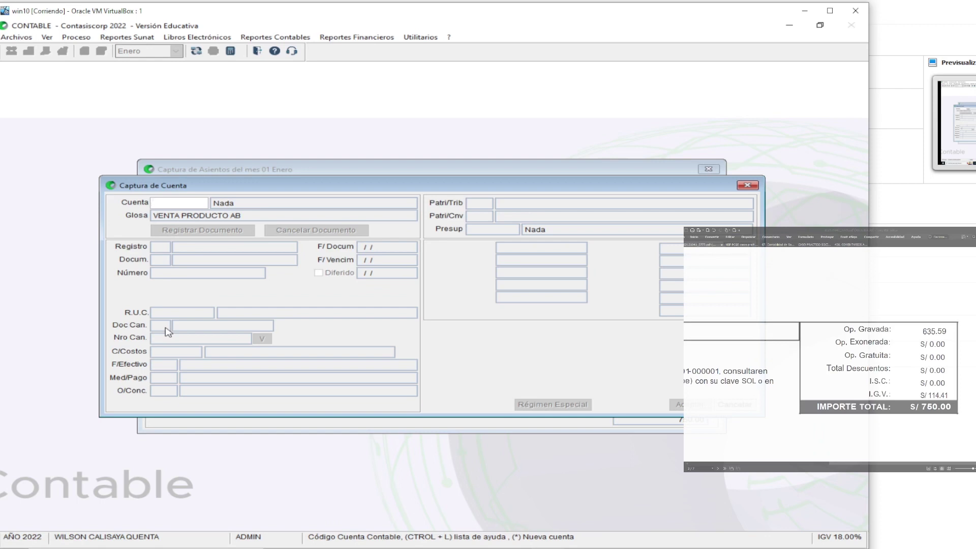
pyautogui.write('70')
pyautogui.press('Return')
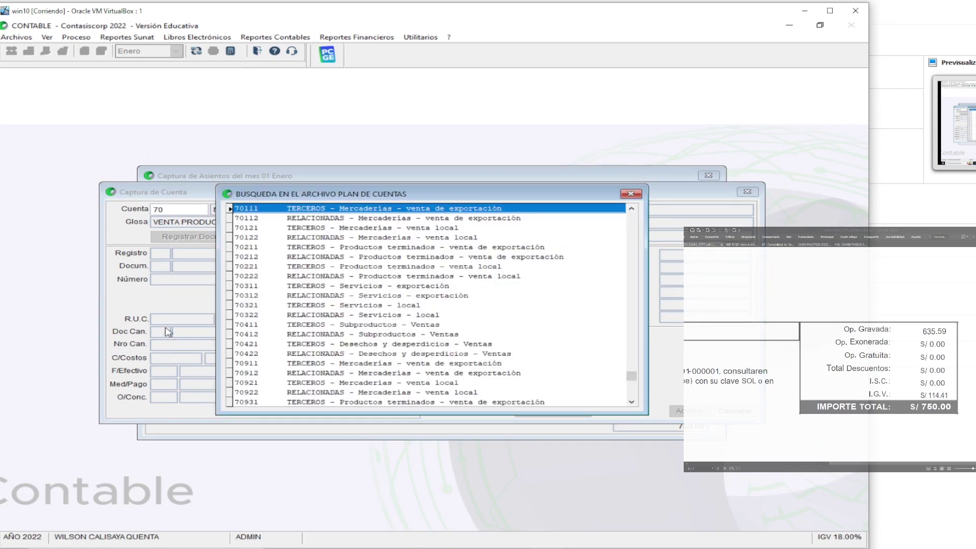
pyautogui.press('Return')
pyautogui.press('Return')
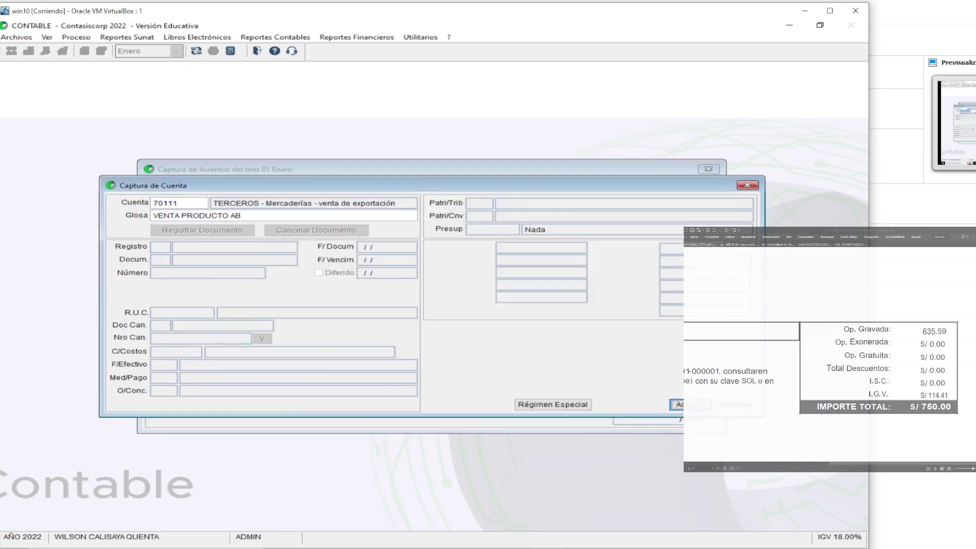
pyautogui.press('Return')
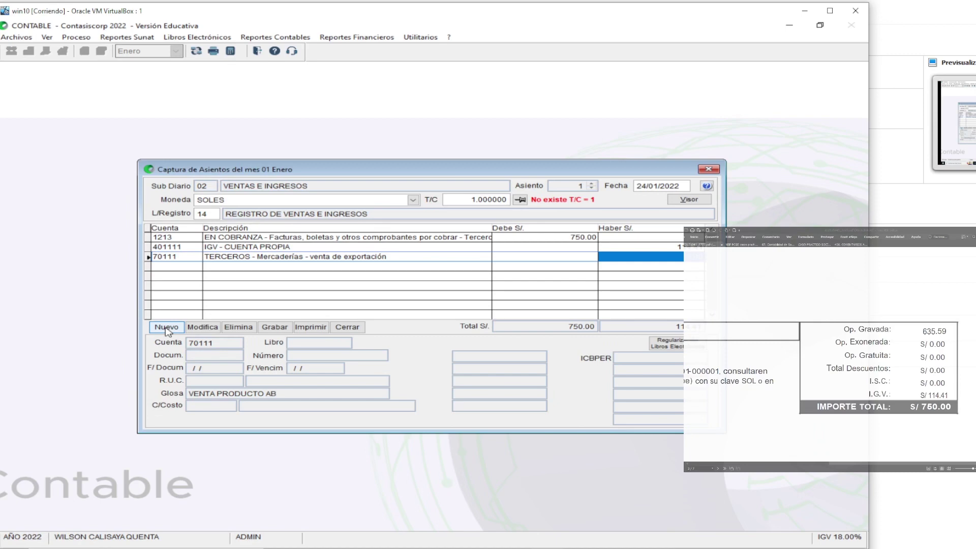
pyautogui.write('635.59')
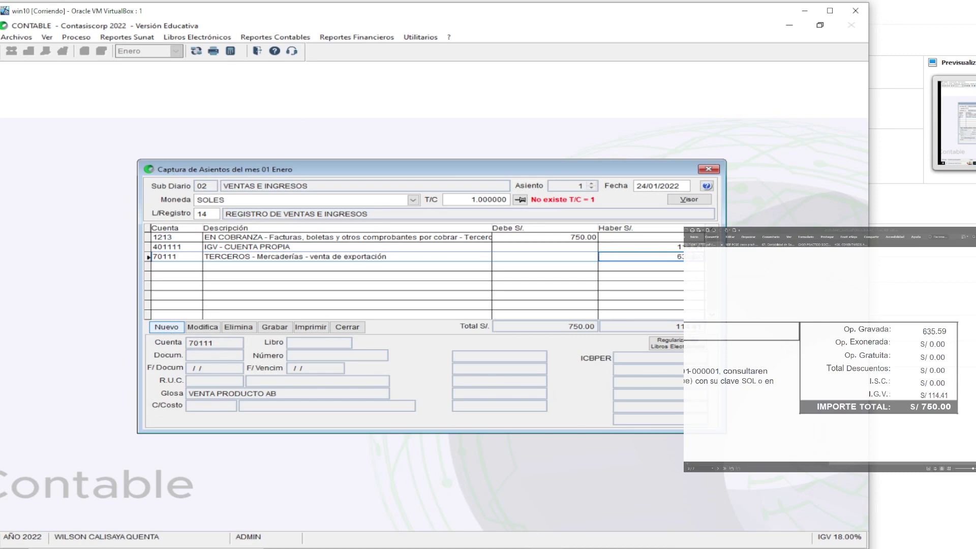
pyautogui.press('Return')
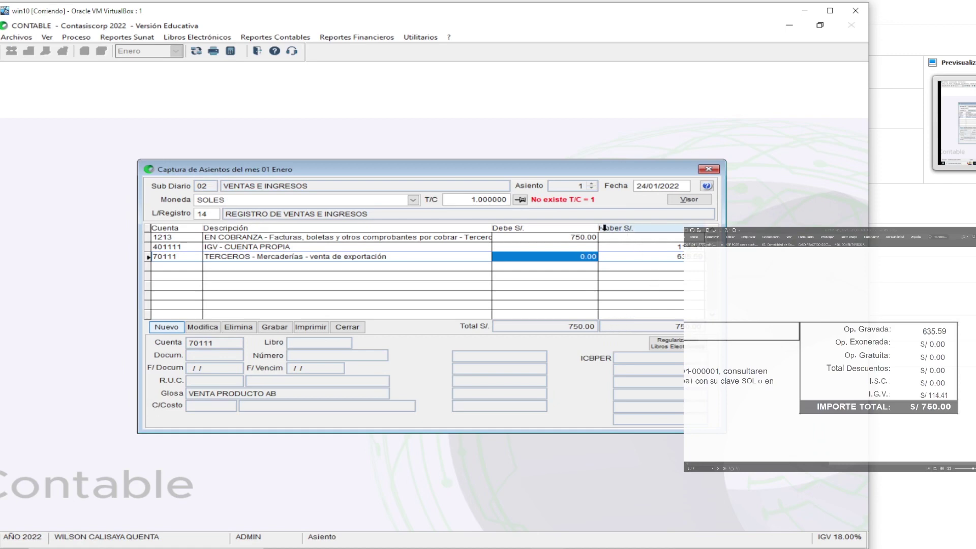
pyautogui.click(283, 328)
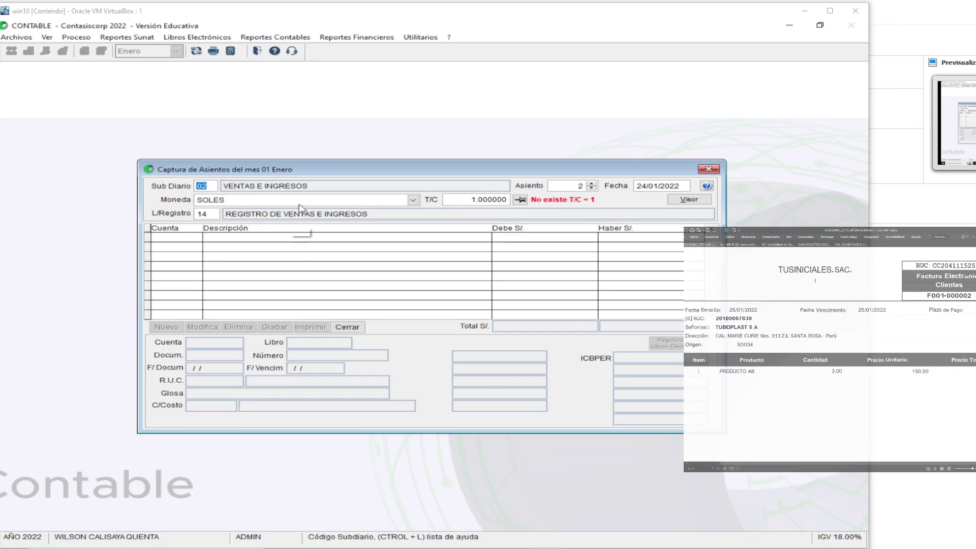
# Date entry 2 on 25/01/2022 in soles, advancing to the register field
pyautogui.press('Return')
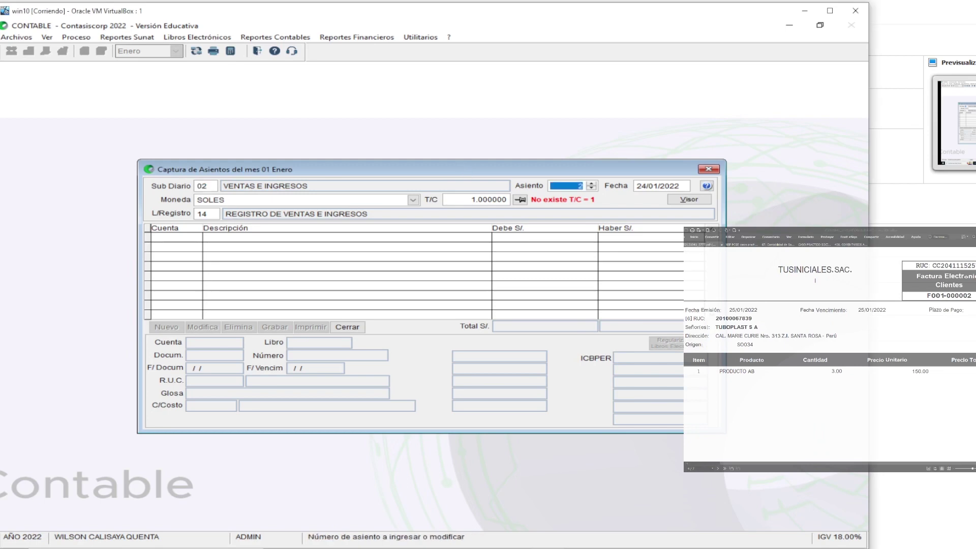
pyautogui.press('Return')
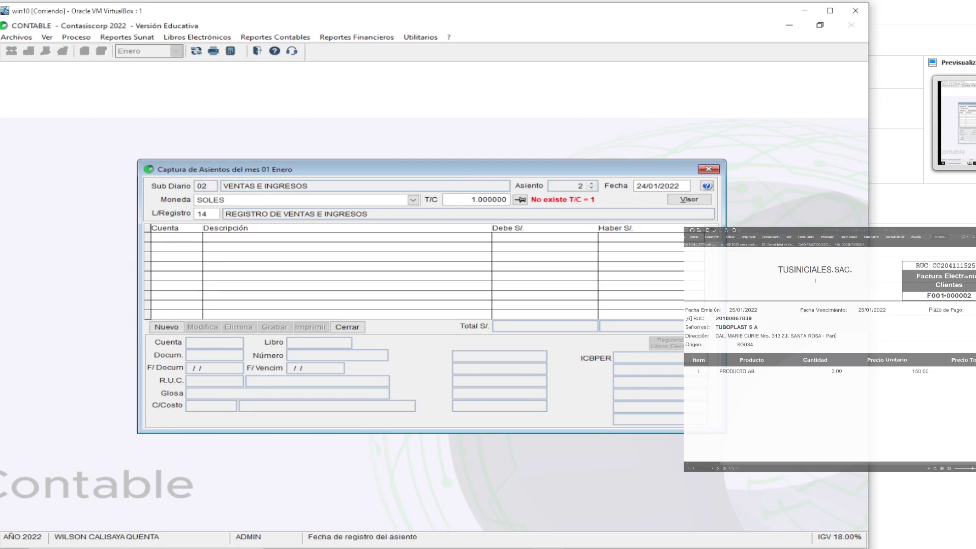
pyautogui.write('25')
pyautogui.press('Return')
pyautogui.press('Return')
pyautogui.press('Return')
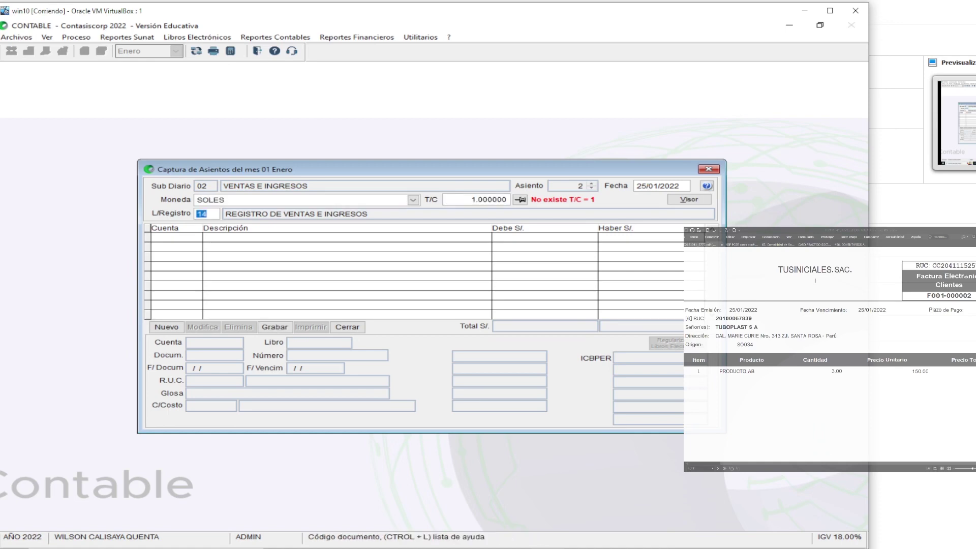
pyautogui.press('Return')
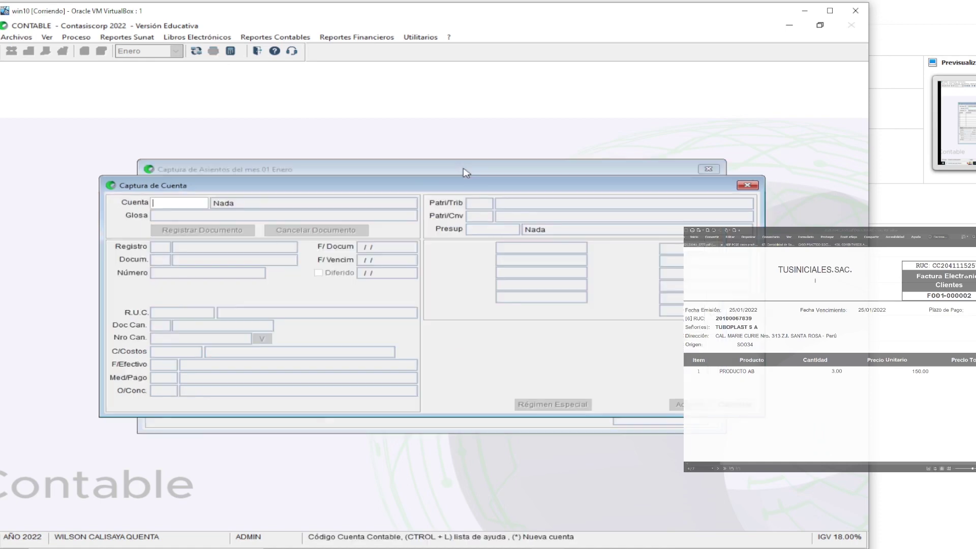
# Add a line on account 1212 with gloss 'VENTA PRODUCTO AB'
pyautogui.write('12')
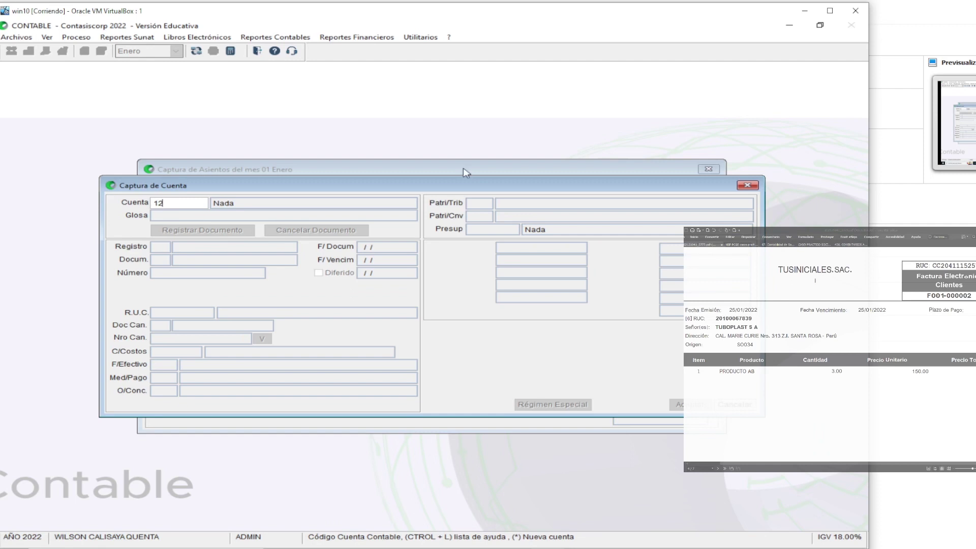
pyautogui.press('Return')
pyautogui.press('Down')
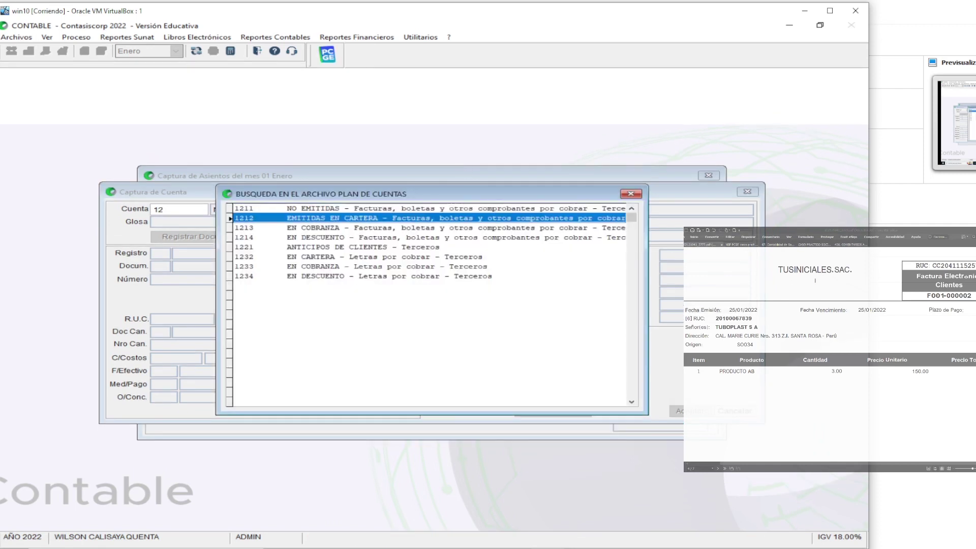
pyautogui.press('Return')
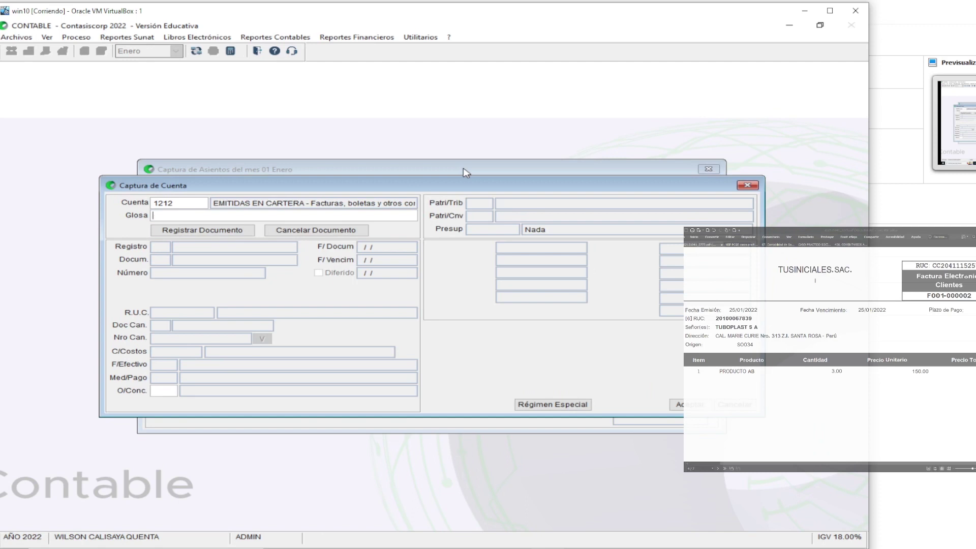
pyautogui.write('VENTA PRODUCTO AB')
pyautogui.press('Return')
pyautogui.press('Return')
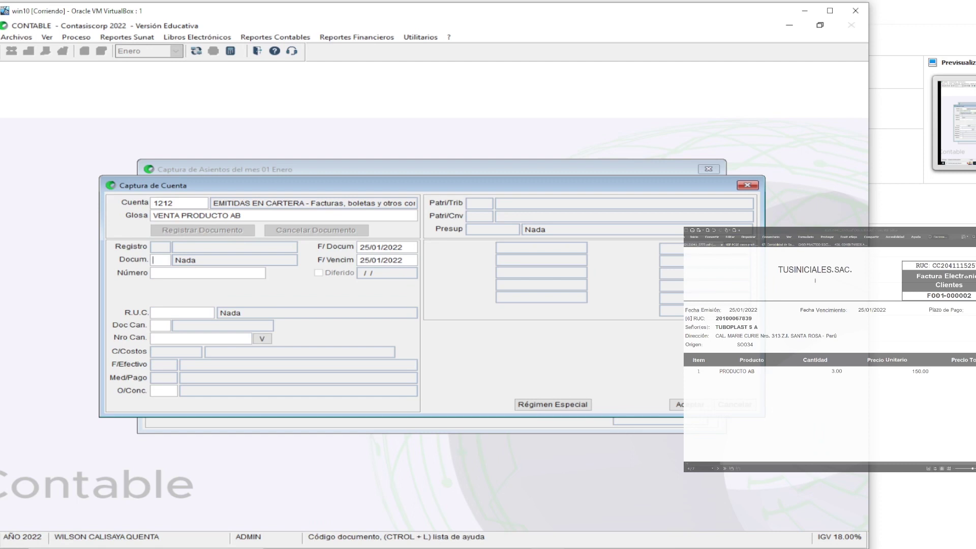
# Register document 01 FACTURA number F001-2 with the customer's RUC
pyautogui.write('01')
pyautogui.press('Return')
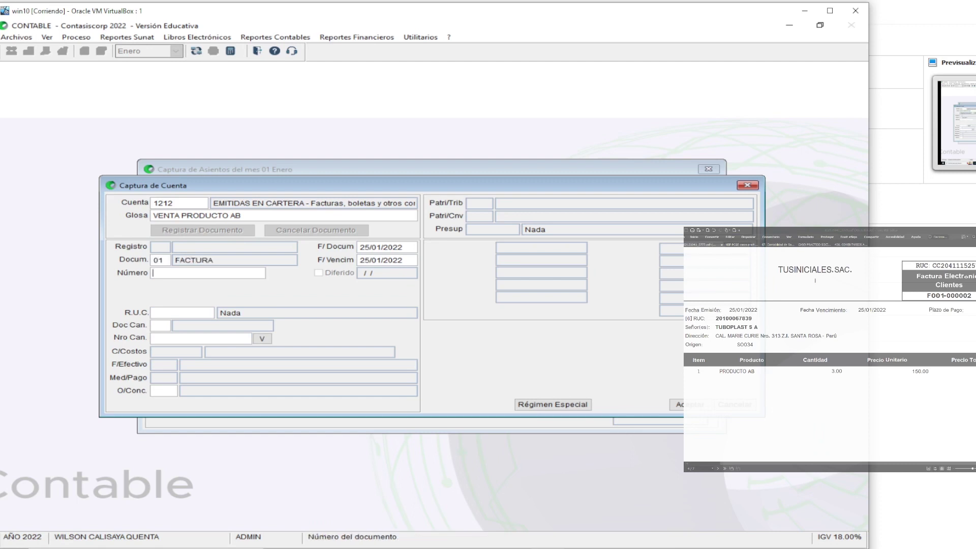
pyautogui.write('F001-2')
pyautogui.press('Return')
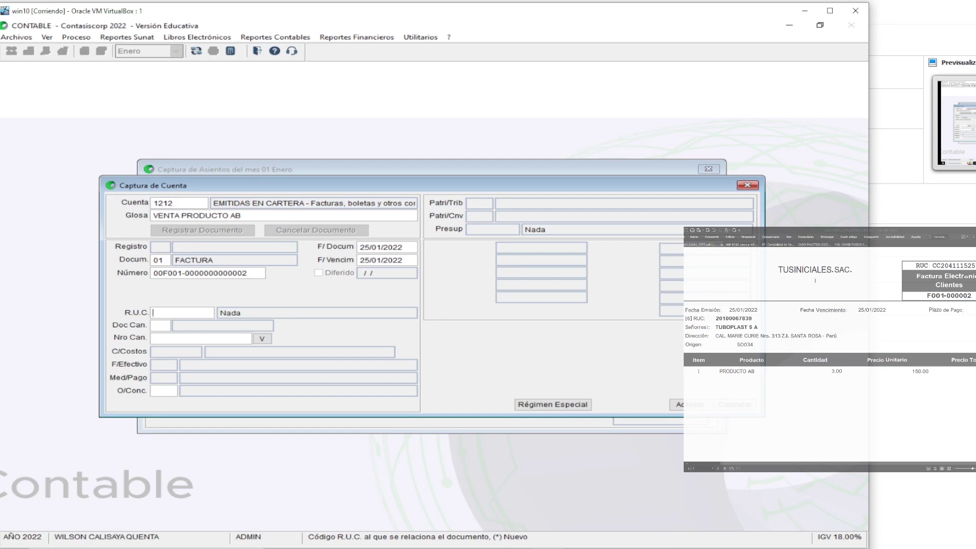
pyautogui.press('Return')
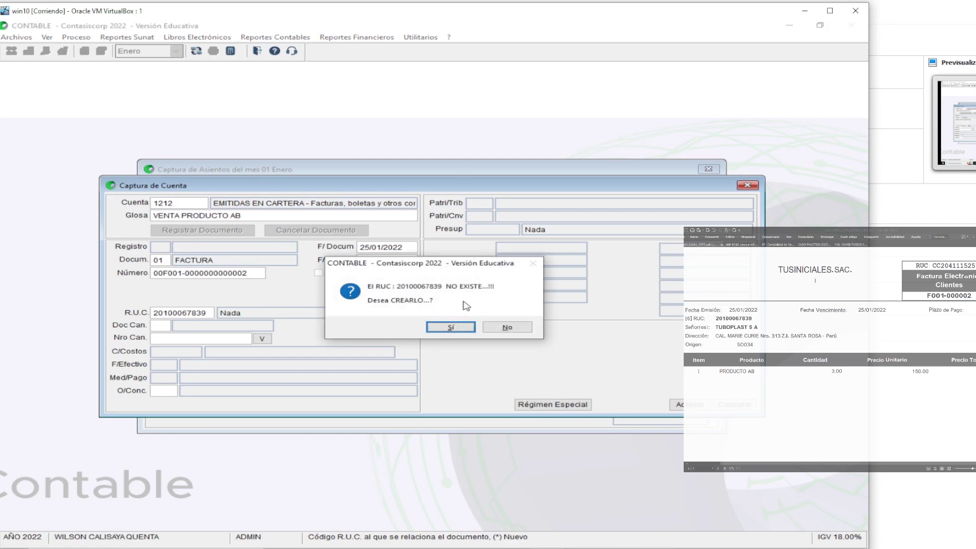
# Create TUBOPLAST S A from SUNAT data as a 01 CLIENTES entity
pyautogui.click(451, 327)
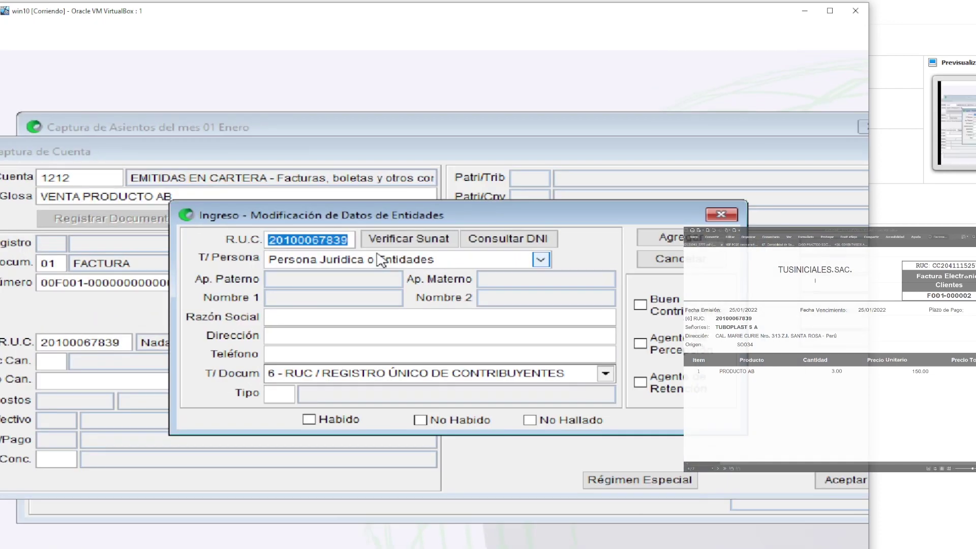
pyautogui.click(408, 239)
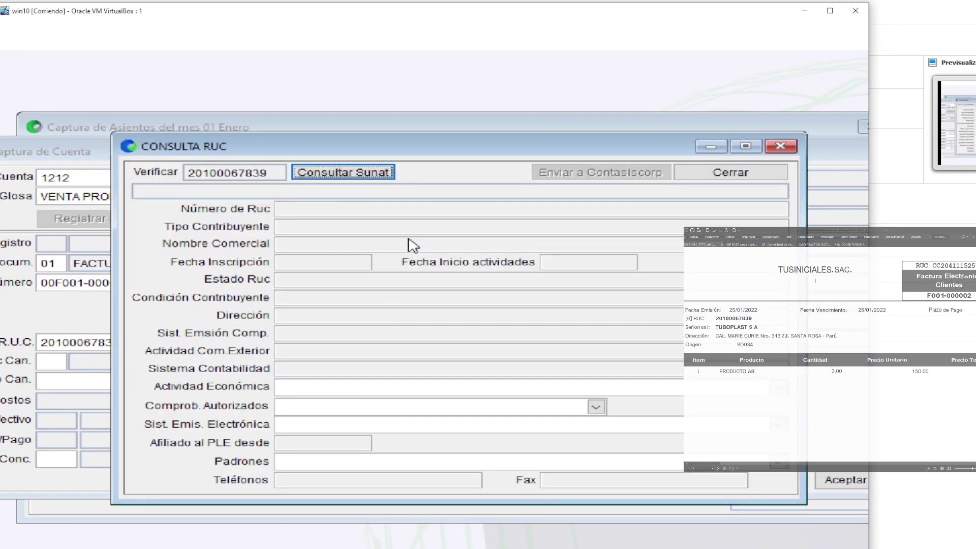
pyautogui.click(344, 175)
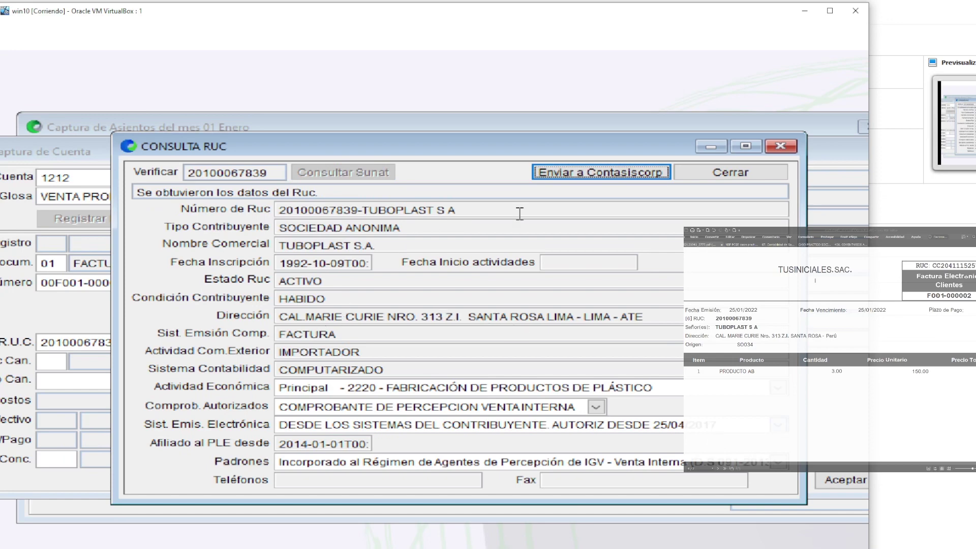
pyautogui.click(615, 178)
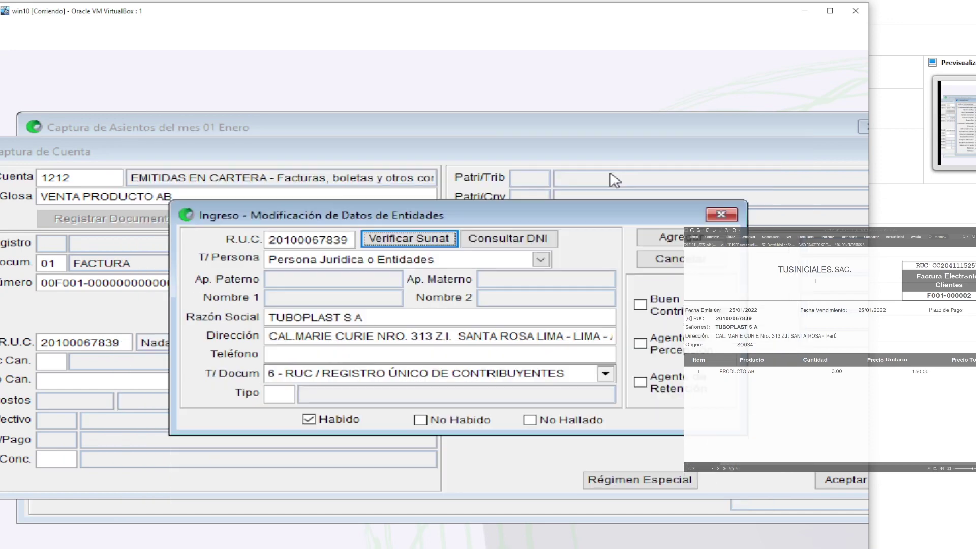
pyautogui.click(278, 394)
pyautogui.doubleClick(278, 395)
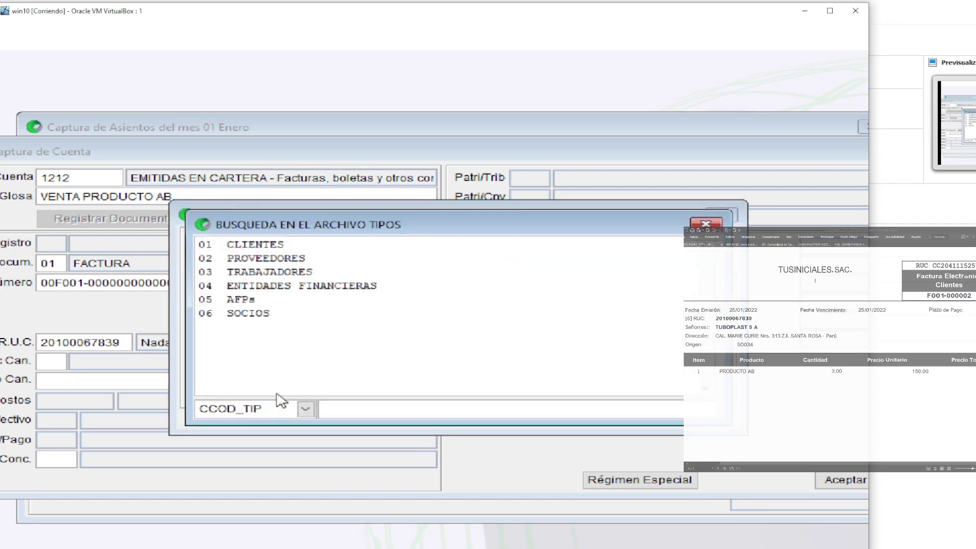
pyautogui.doubleClick(267, 245)
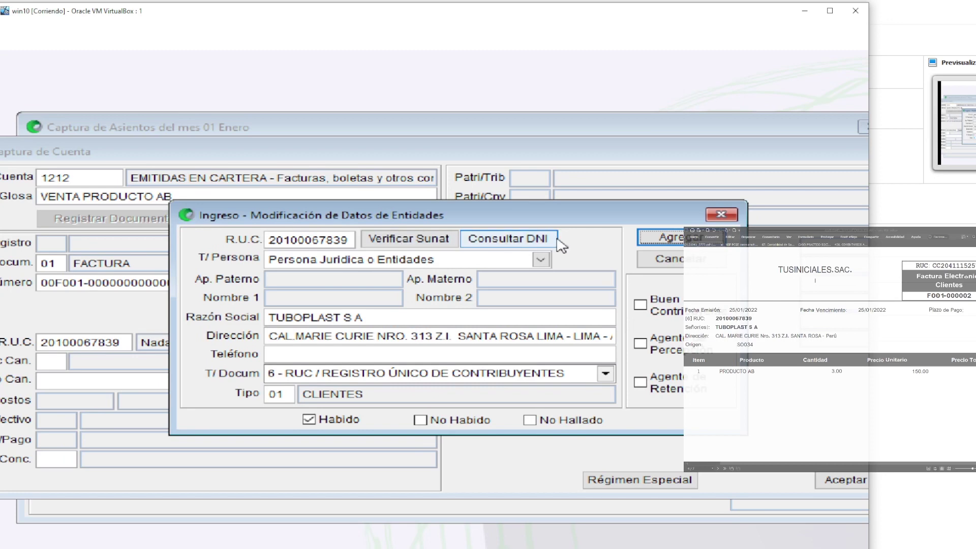
pyautogui.click(658, 238)
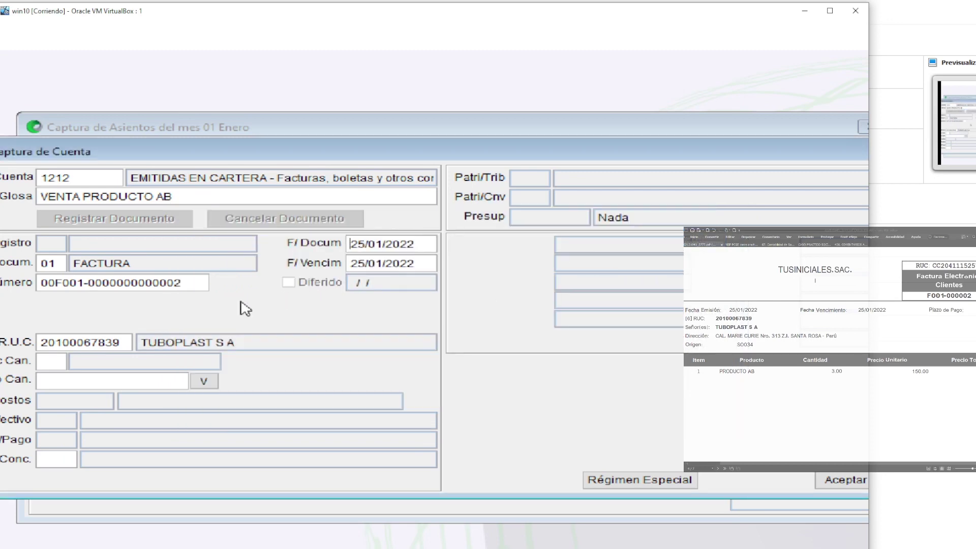
# Accept the invoice details and debit 450.00 on the 1212 line
pyautogui.press('Tab')
pyautogui.press('Tab')
pyautogui.press('Tab')
pyautogui.press('Tab')
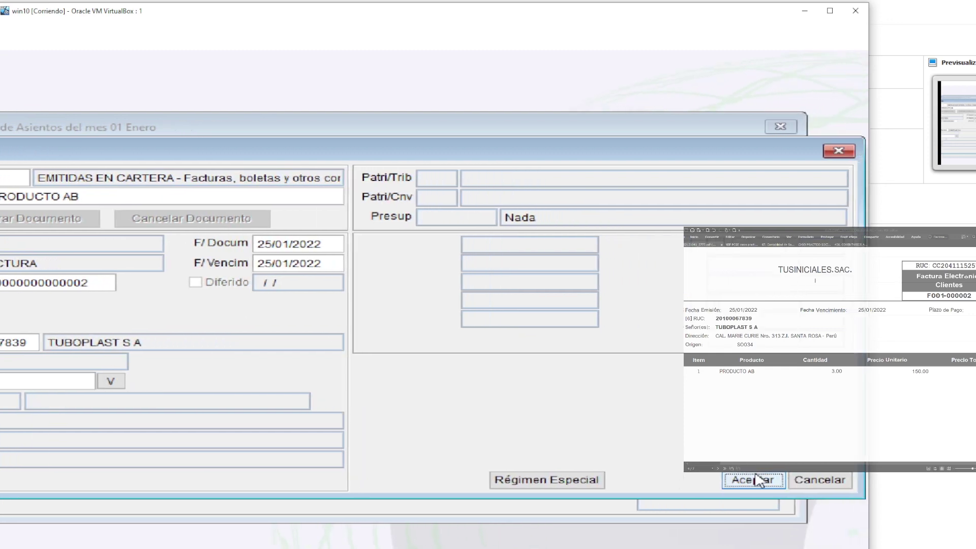
pyautogui.click(751, 480)
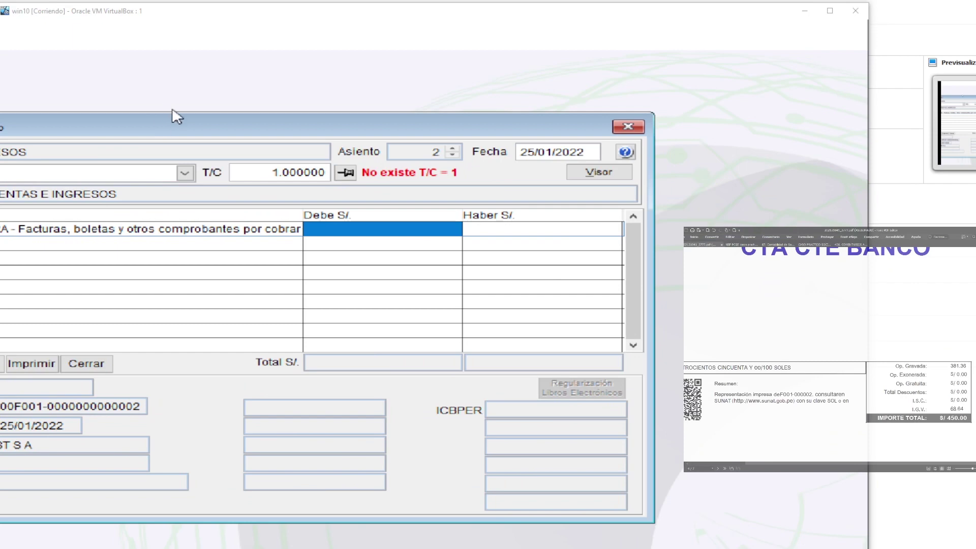
pyautogui.moveTo(176, 135); pyautogui.dragTo(345, 136)
pyautogui.write('450')
pyautogui.press('Return')
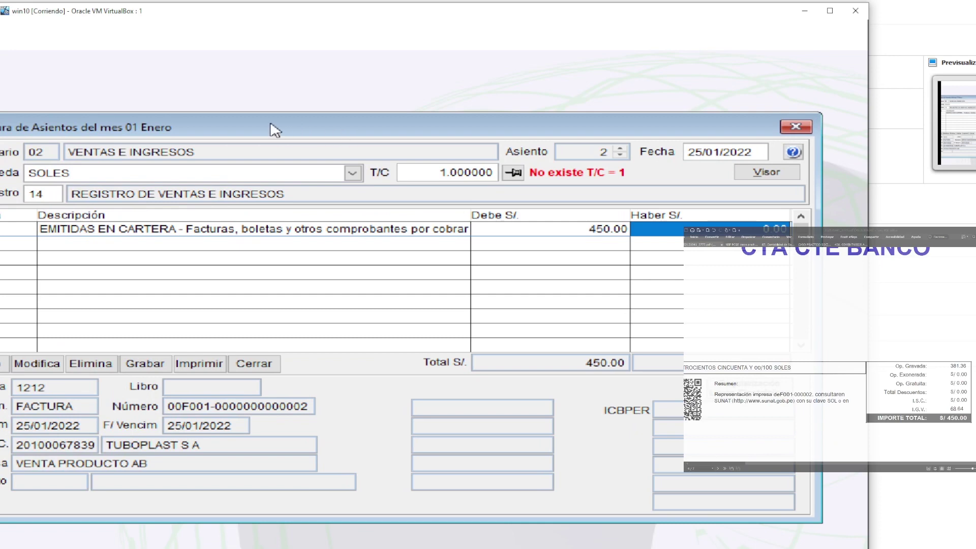
pyautogui.moveTo(245, 136); pyautogui.dragTo(322, 134)
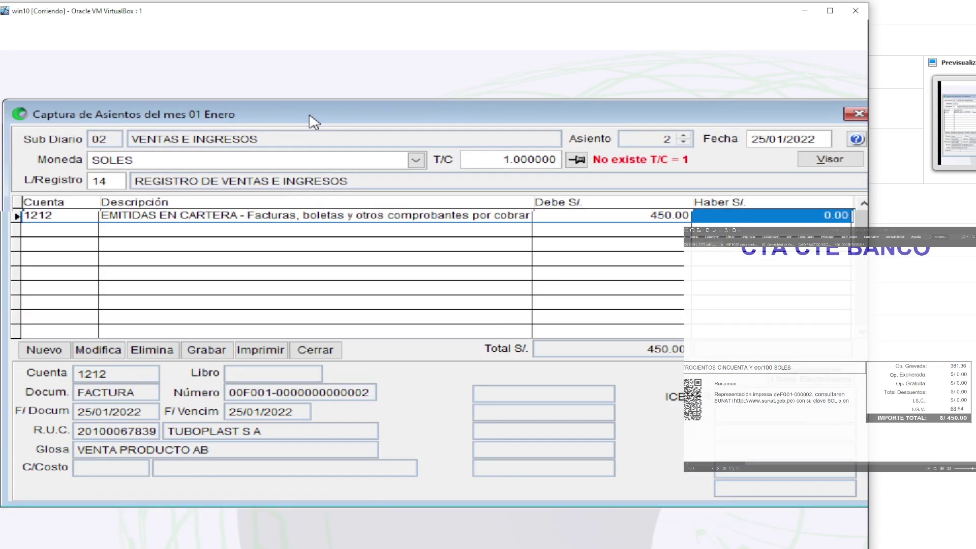
pyautogui.doubleClick(212, 287)
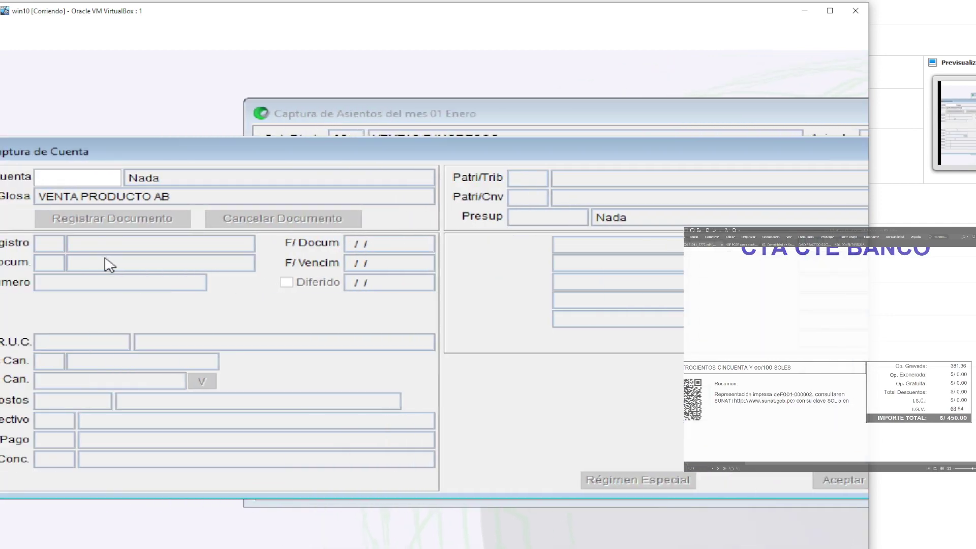
# Add the 401111 IGV line as a V sales entry with a 450.00 total
pyautogui.write('4011')
pyautogui.press('Return')
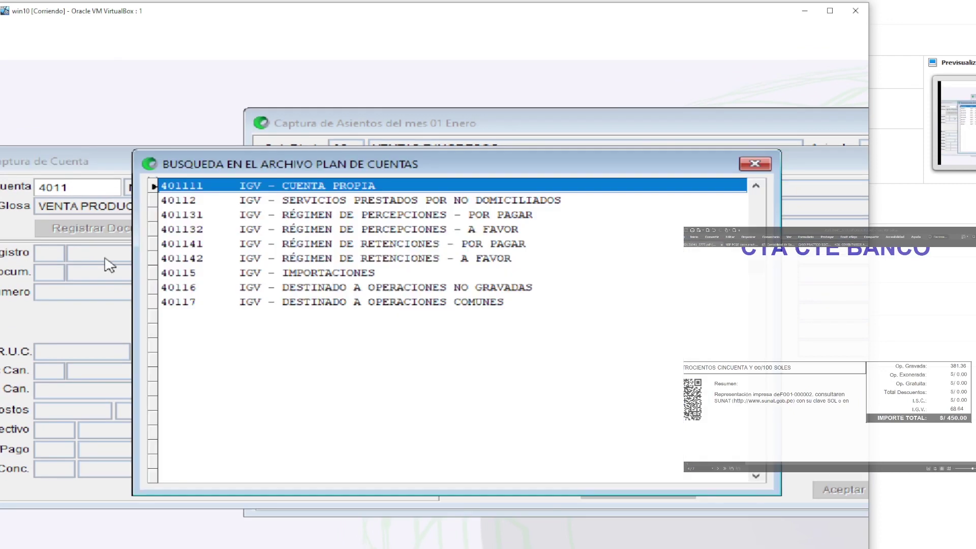
pyautogui.press('Return')
pyautogui.press('Return')
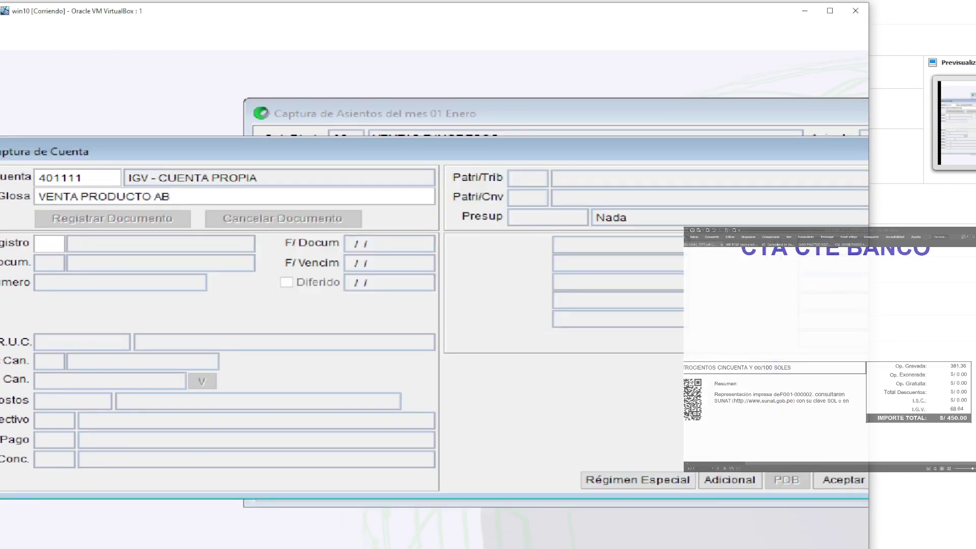
pyautogui.write('V')
pyautogui.press('Return')
pyautogui.press('Return')
pyautogui.press('Return')
pyautogui.press('Return')
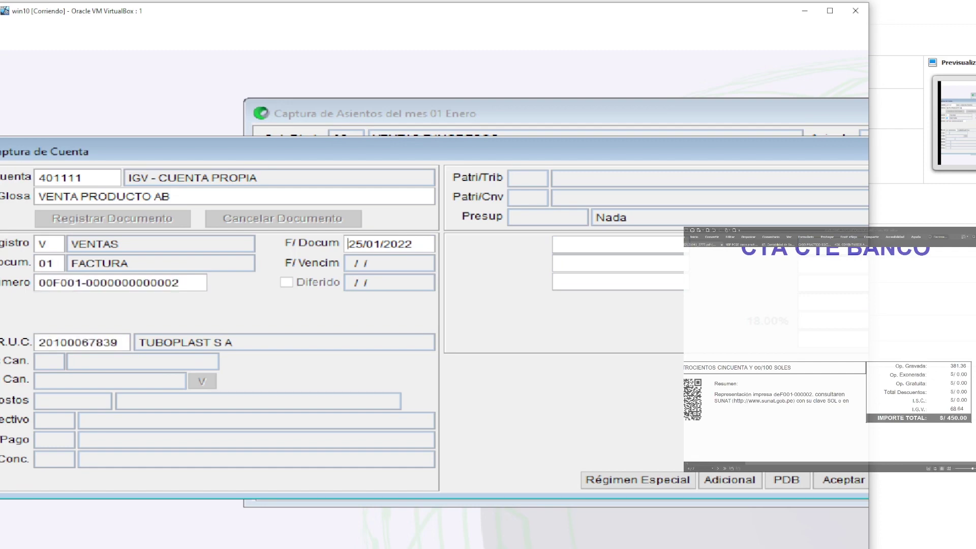
pyautogui.press('Return')
pyautogui.press('Return')
pyautogui.press('Return')
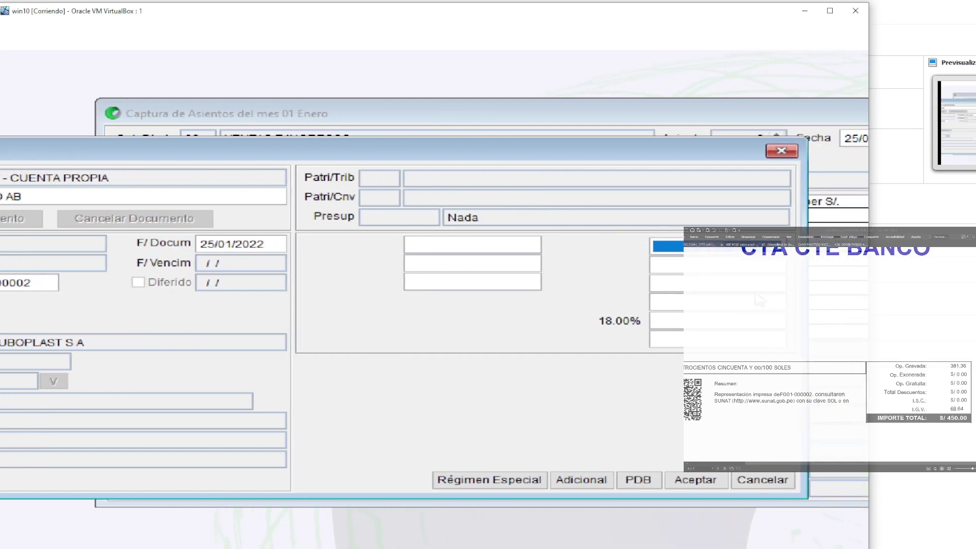
pyautogui.press('Return')
pyautogui.press('Return')
pyautogui.press('Return')
pyautogui.press('Return')
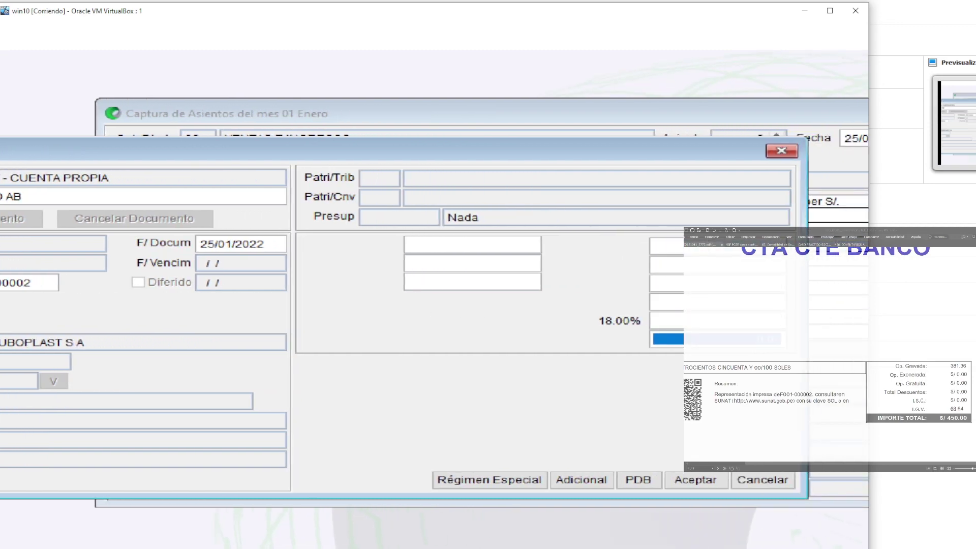
pyautogui.write('450')
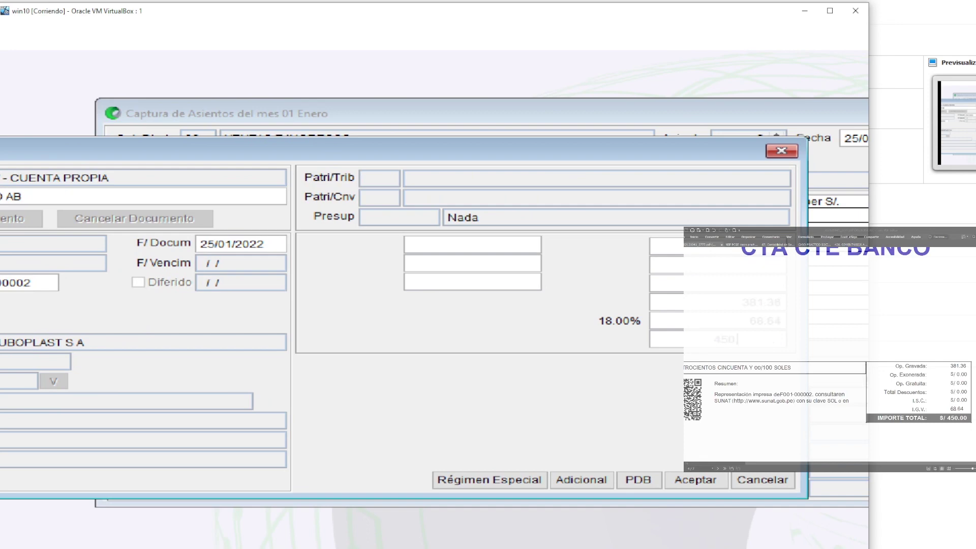
pyautogui.press('Return')
pyautogui.press('Return')
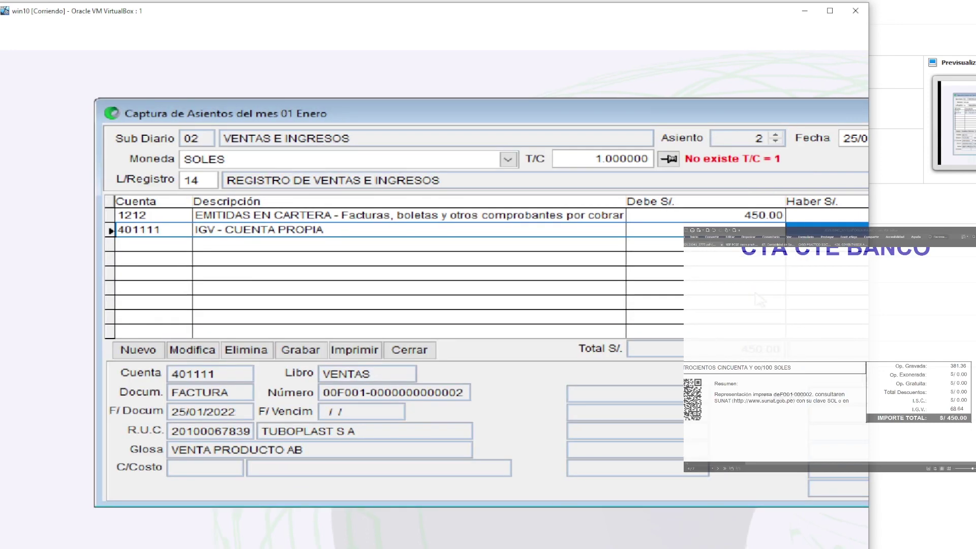
pyautogui.doubleClick(370, 323)
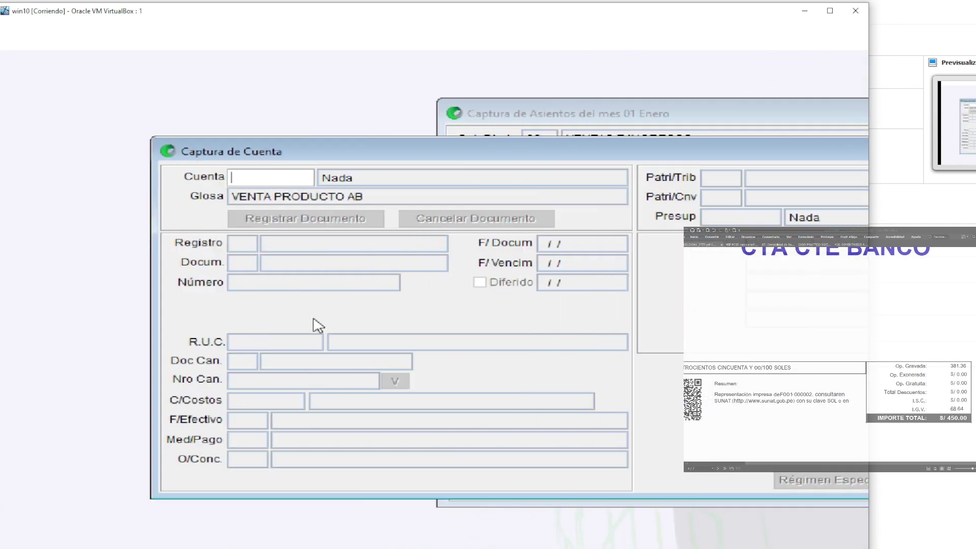
# Credit 381 to account 70111 and save entry 2
pyautogui.write('70')
pyautogui.press('Return')
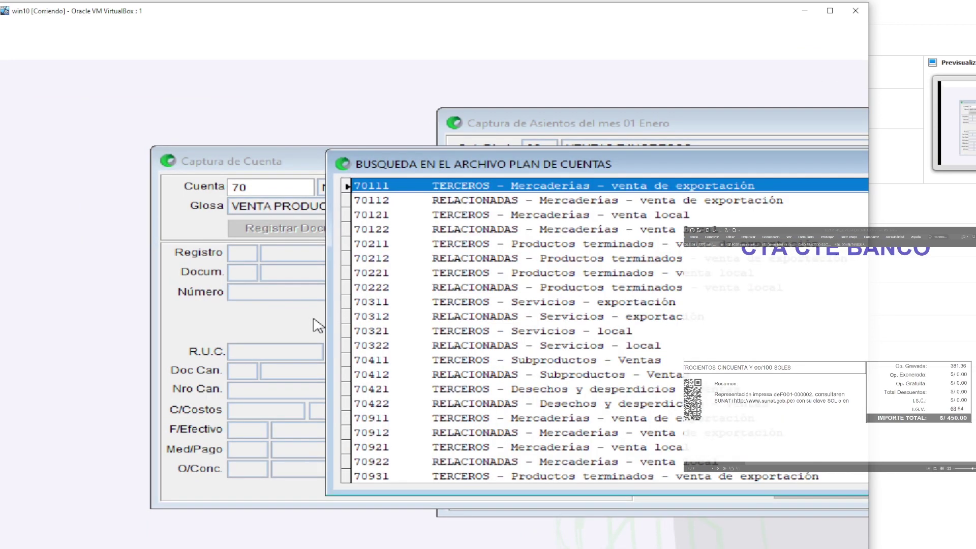
pyautogui.press('Return')
pyautogui.press('Return')
pyautogui.press('Return')
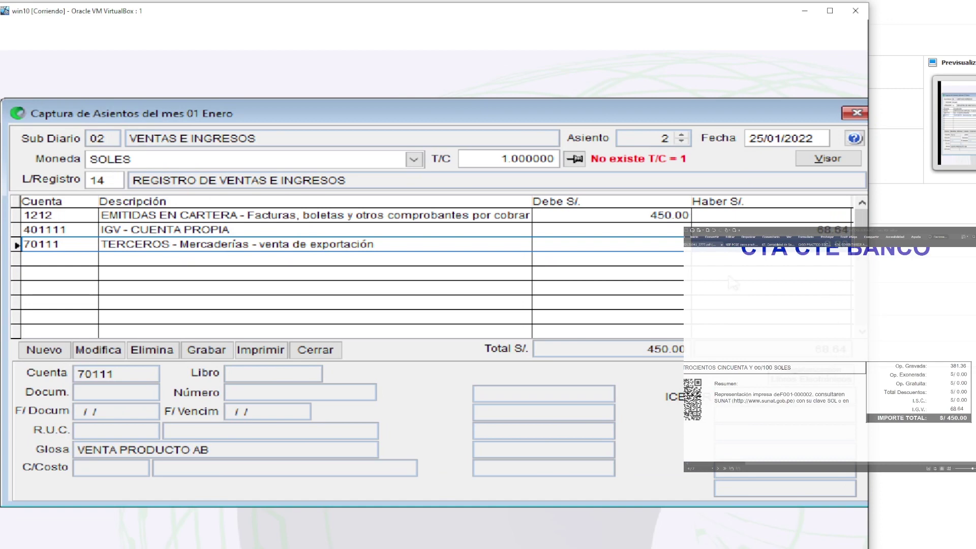
pyautogui.write('381.36')
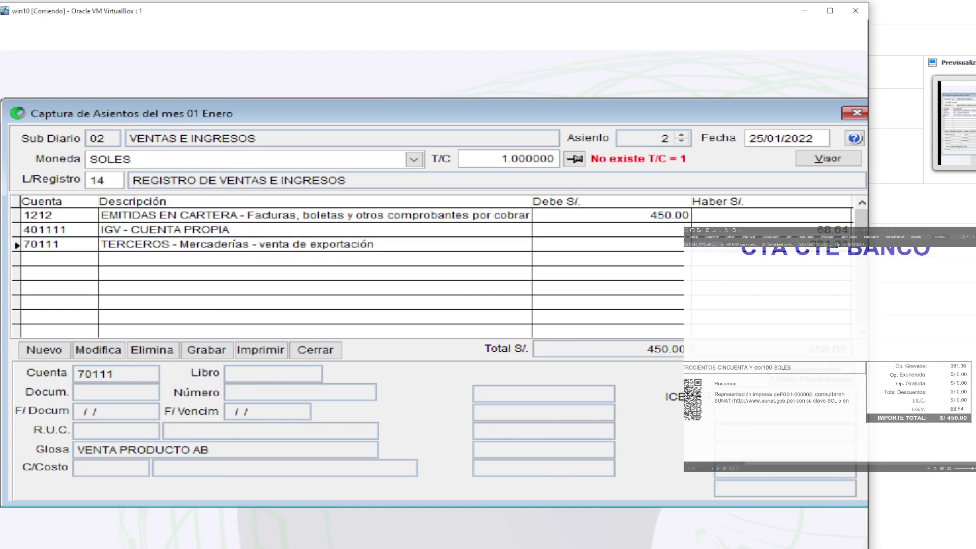
pyautogui.press('Return')
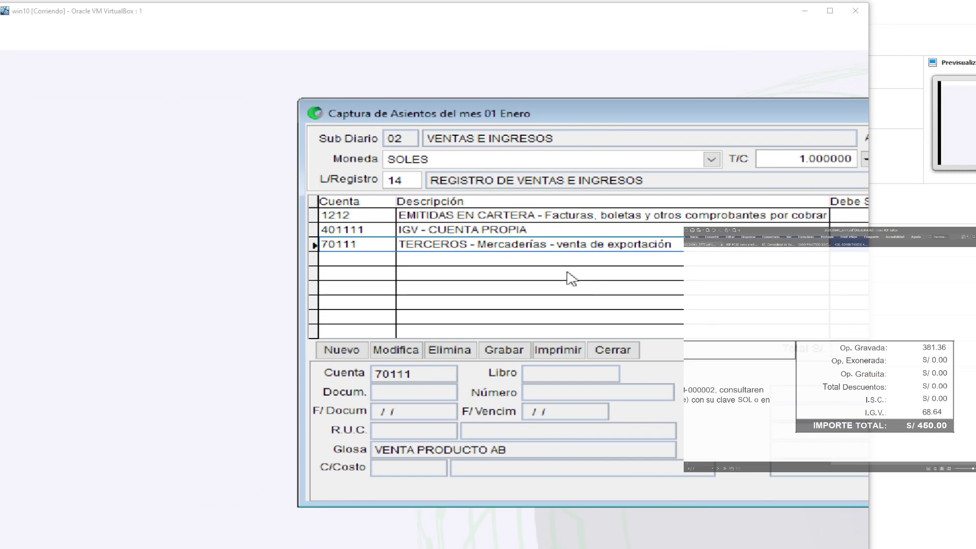
pyautogui.press('super+minus')
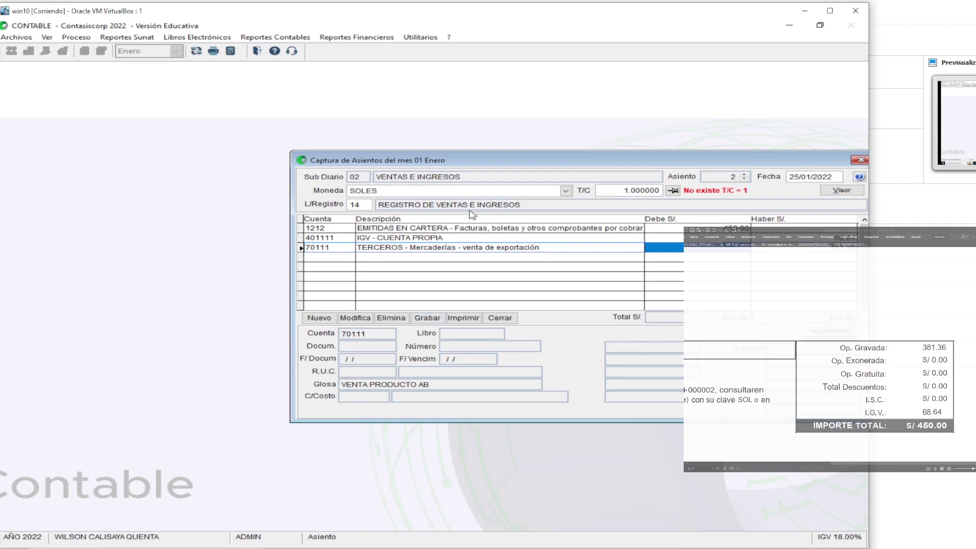
pyautogui.moveTo(473, 159); pyautogui.dragTo(415, 152)
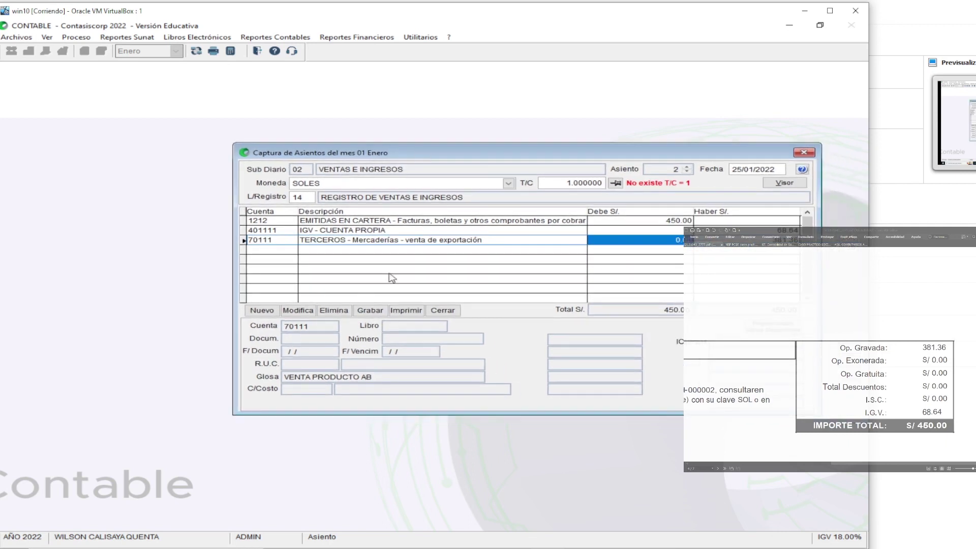
pyautogui.click(376, 310)
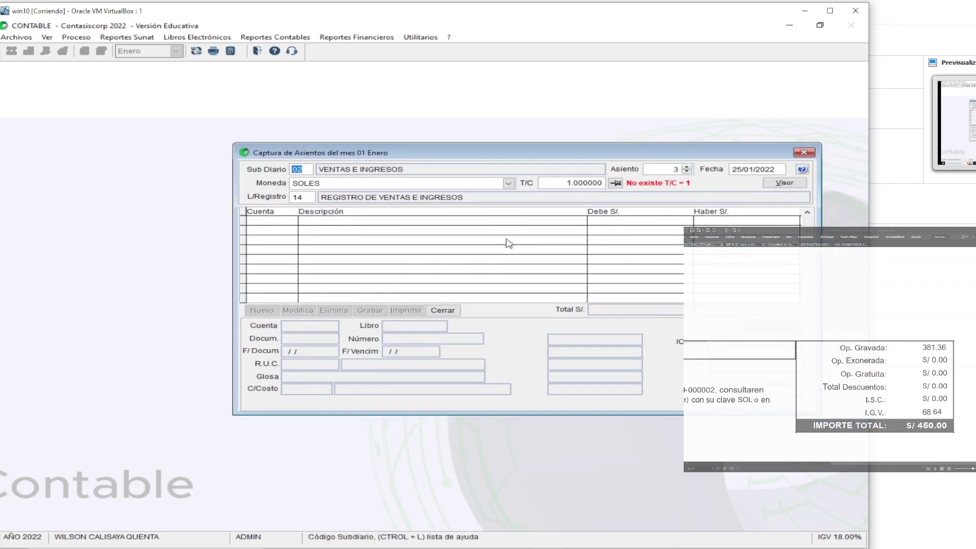
# Scroll the reference PDF down to the COMPRAS invoice and open the sub-diary list for blank entry 3
pyautogui.scroll(-5, 808, 329)
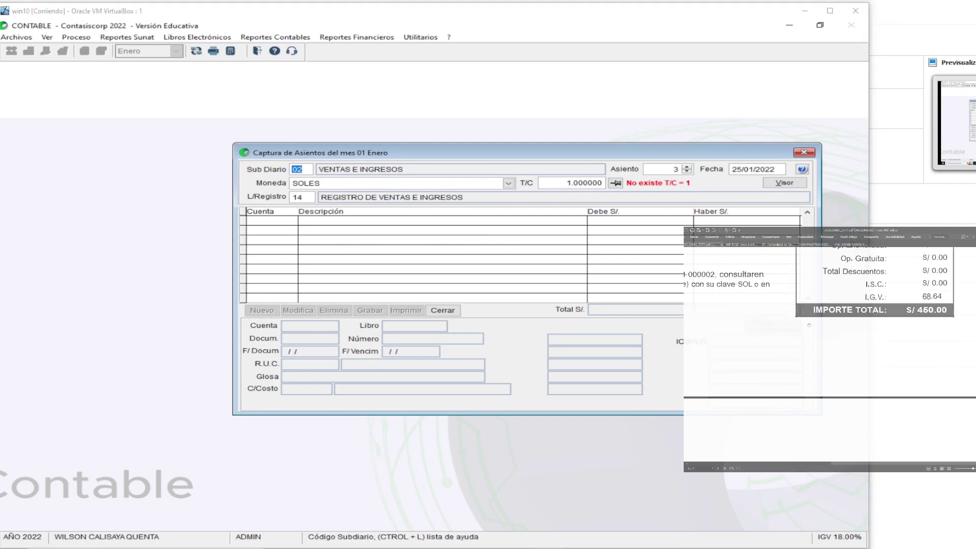
pyautogui.scroll(-3, 808, 329)
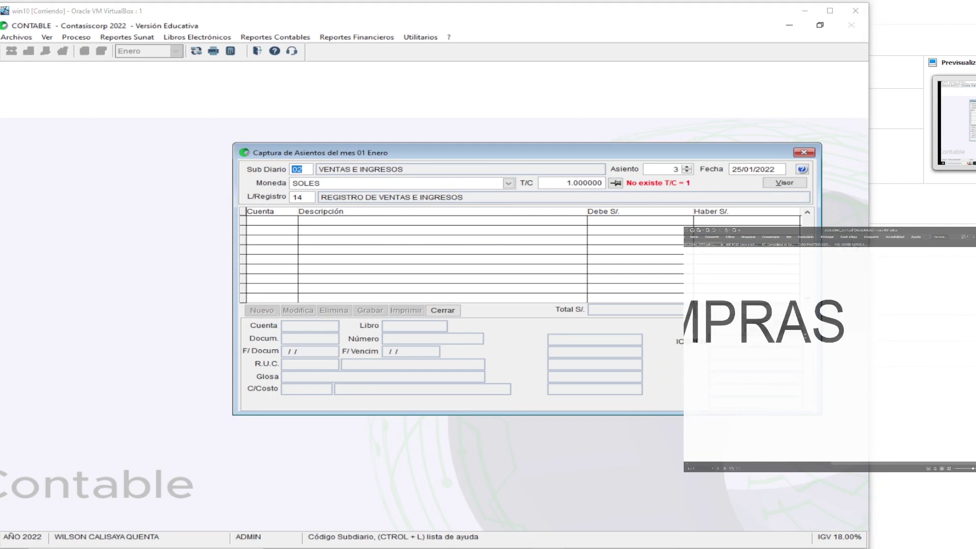
pyautogui.scroll(-1, 864, 372)
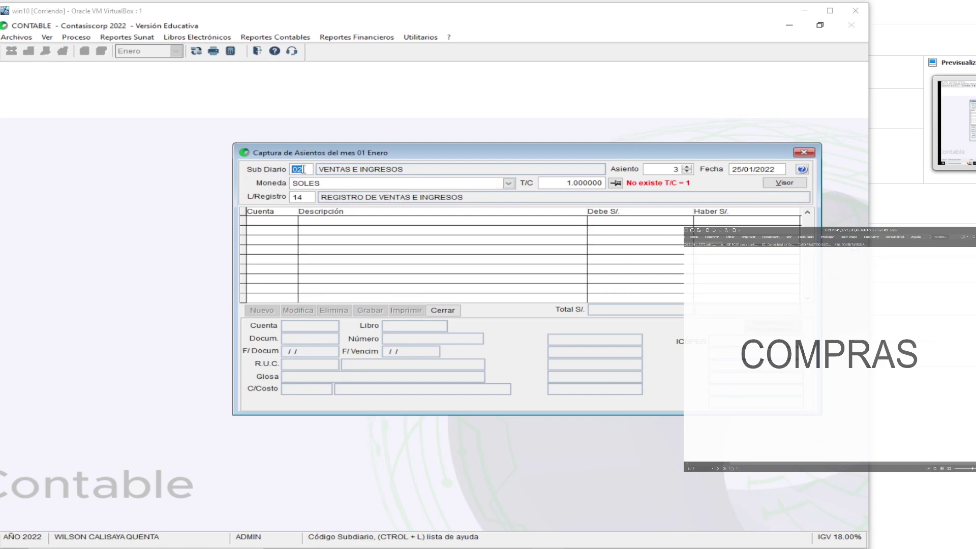
pyautogui.click(310, 168)
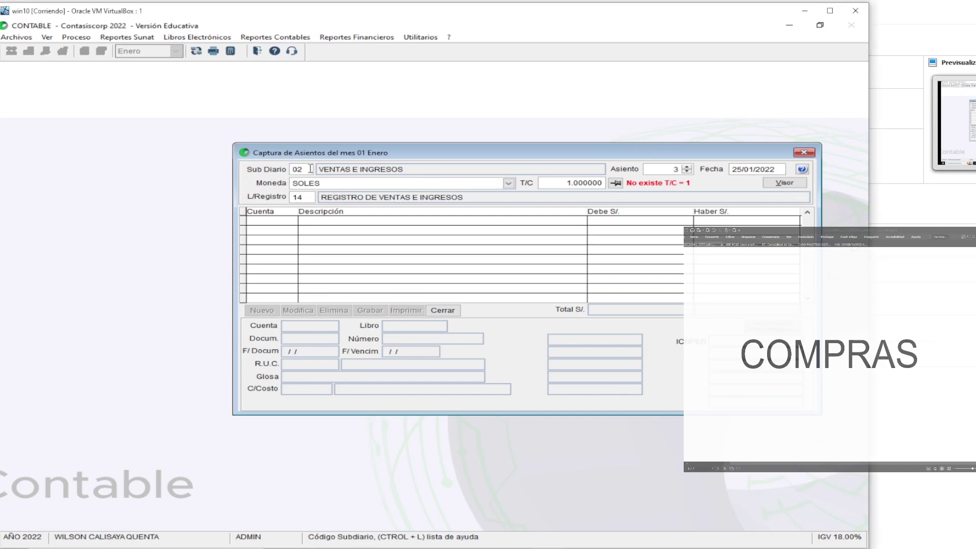
pyautogui.hotkey('ctrl', 'l')
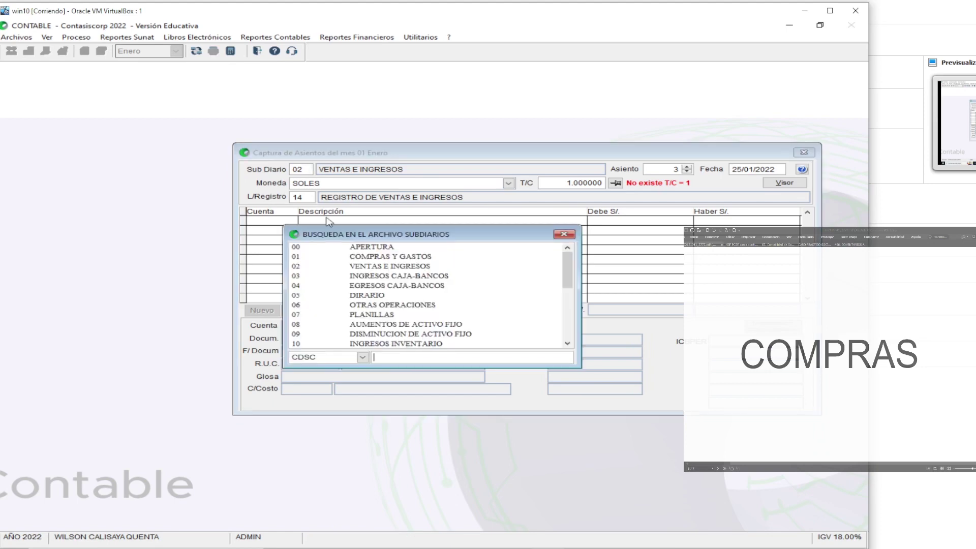
# Choose sub-diary 01 COMPRAS Y GASTOS and change the entry date to 11/01/2022
pyautogui.click(364, 259)
pyautogui.doubleClick(363, 259)
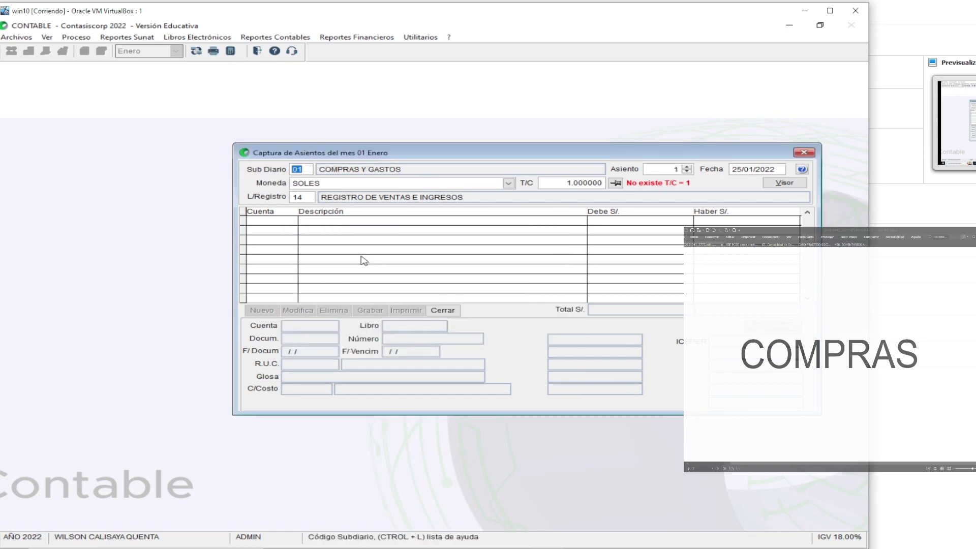
pyautogui.press('Return')
pyautogui.click(743, 169)
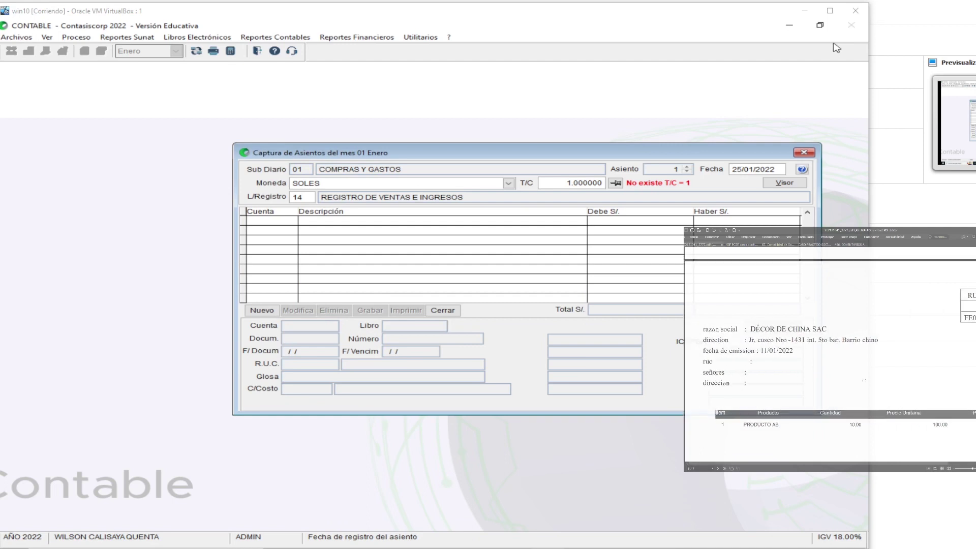
pyautogui.click(734, 169)
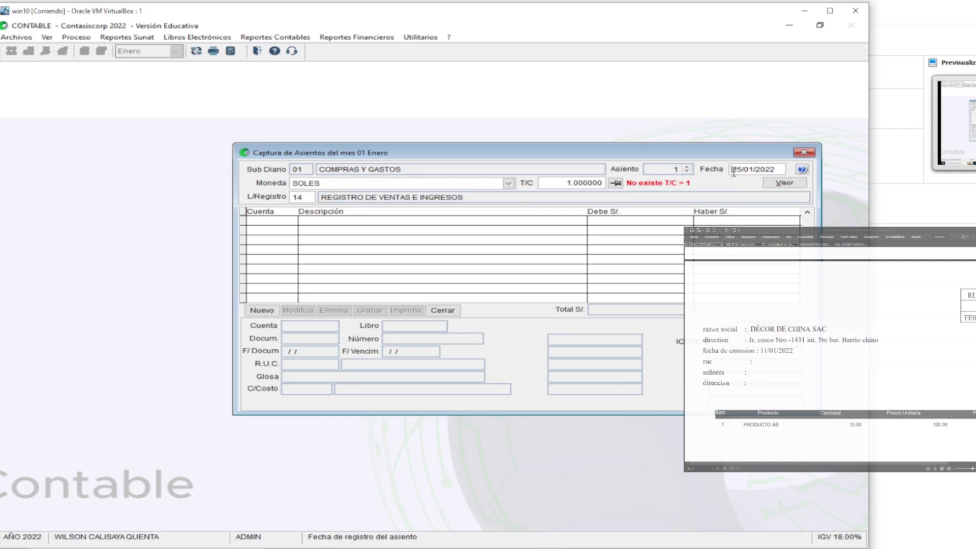
pyautogui.press('BackSpace')
pyautogui.press('Delete')
pyautogui.write('11')
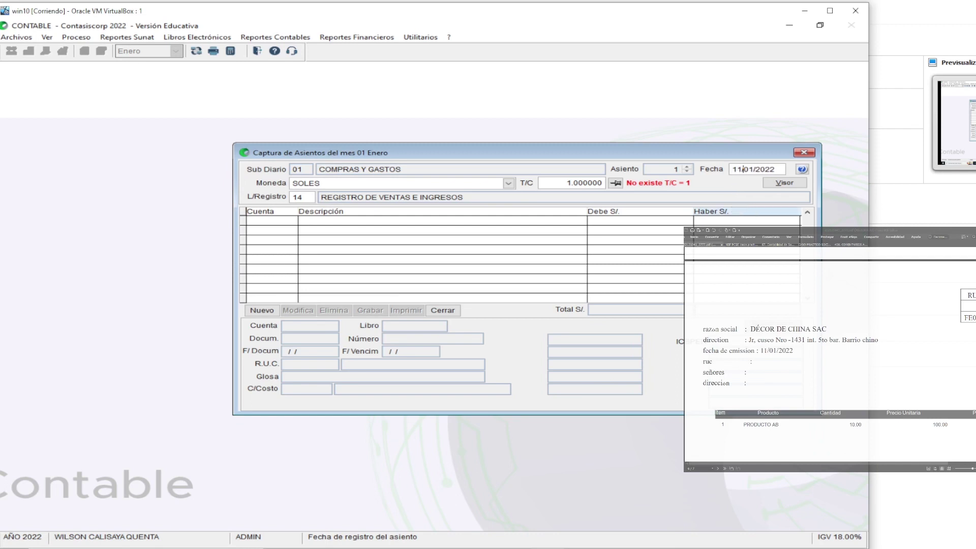
pyautogui.press('Return')
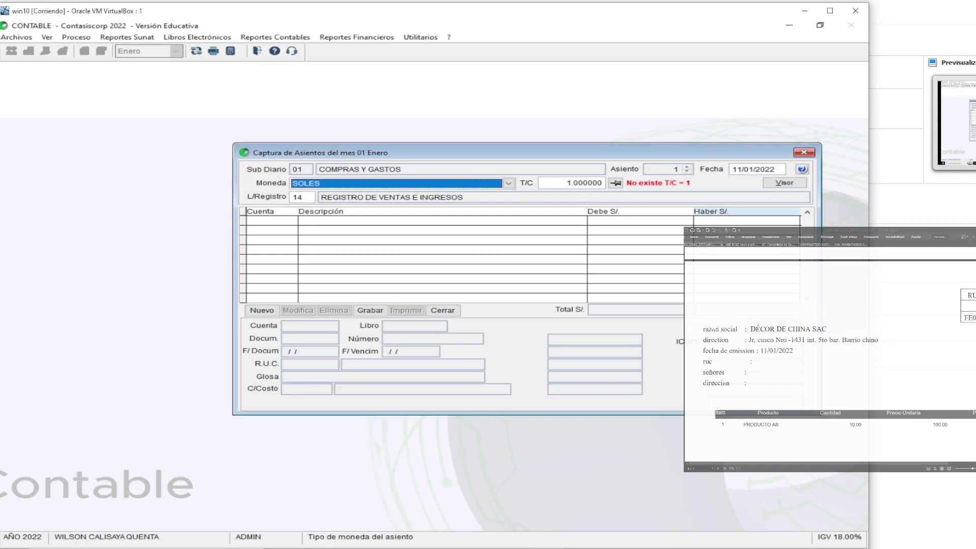
# Link the entry to book register 08 REGISTRO DE COMPRAS
pyautogui.press('Return')
pyautogui.press('Return')
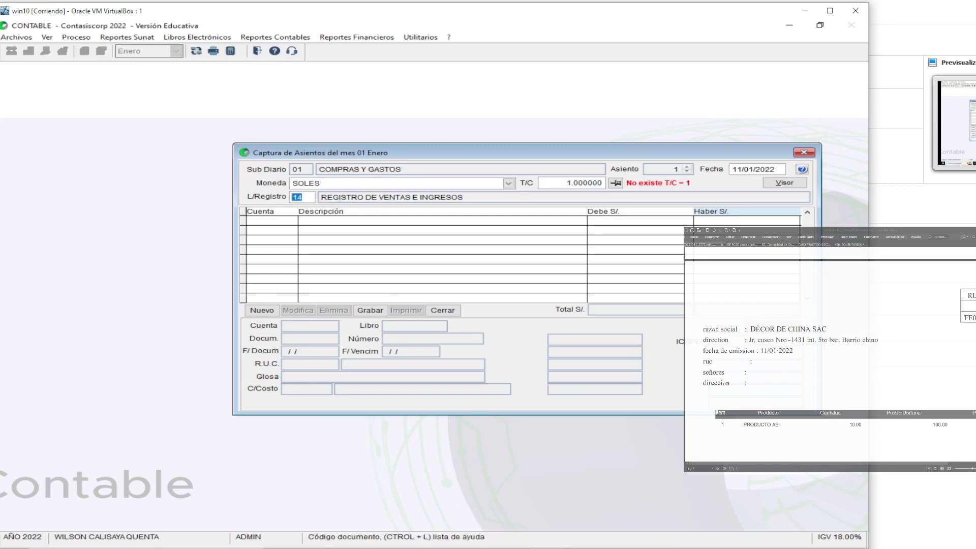
pyautogui.hotkey('ctrl', 'l')
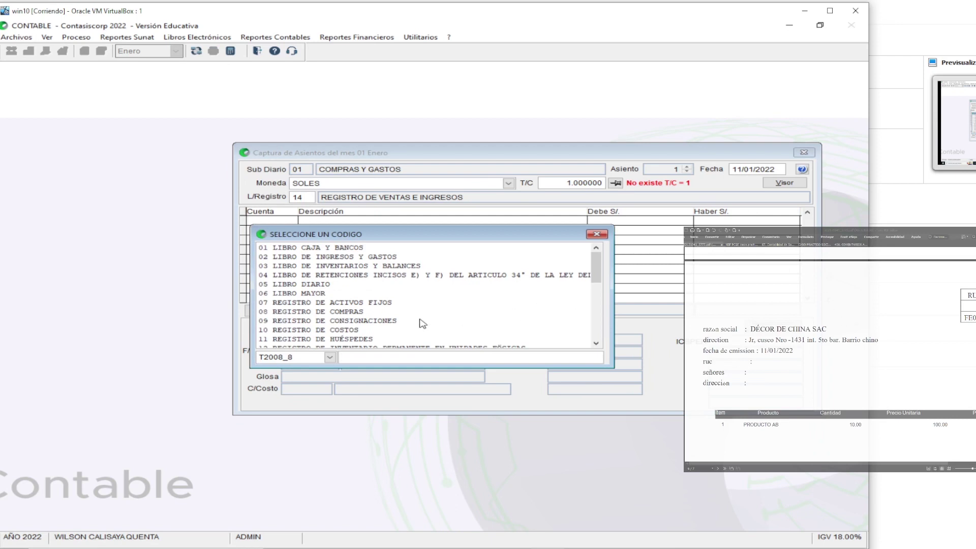
pyautogui.click(333, 312)
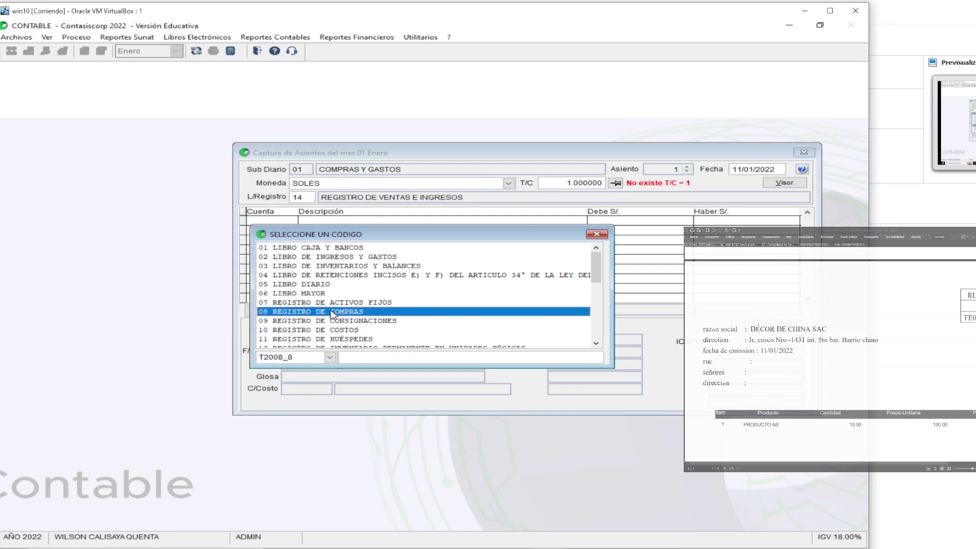
pyautogui.doubleClick(334, 312)
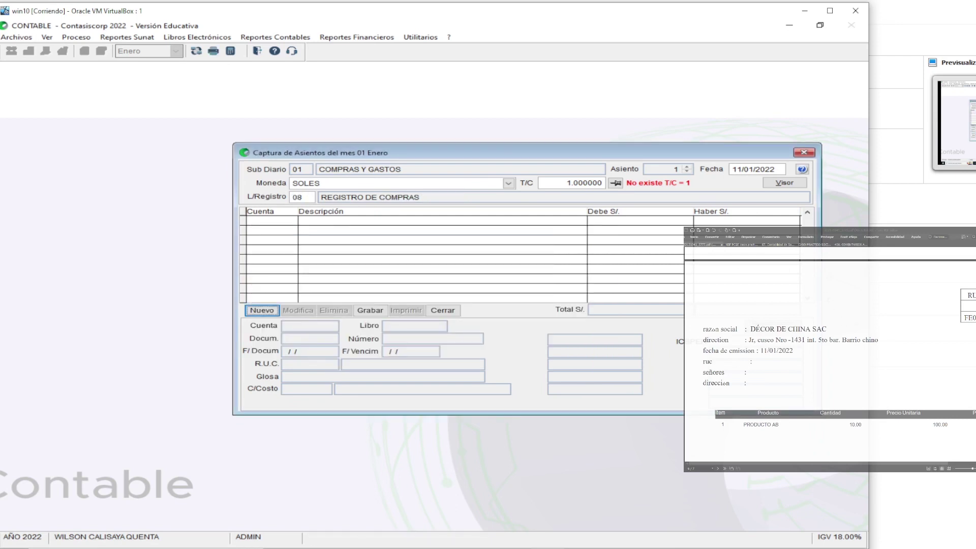
# Start a line on account 4212 with glosa 'COMPRA PRODUCTO AB'
pyautogui.press('Return')
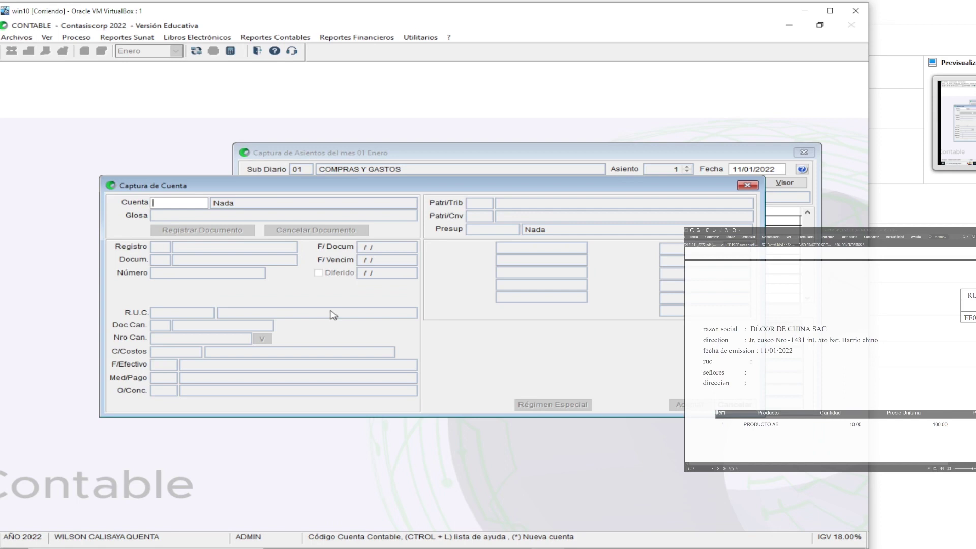
pyautogui.write('42')
pyautogui.press('Return')
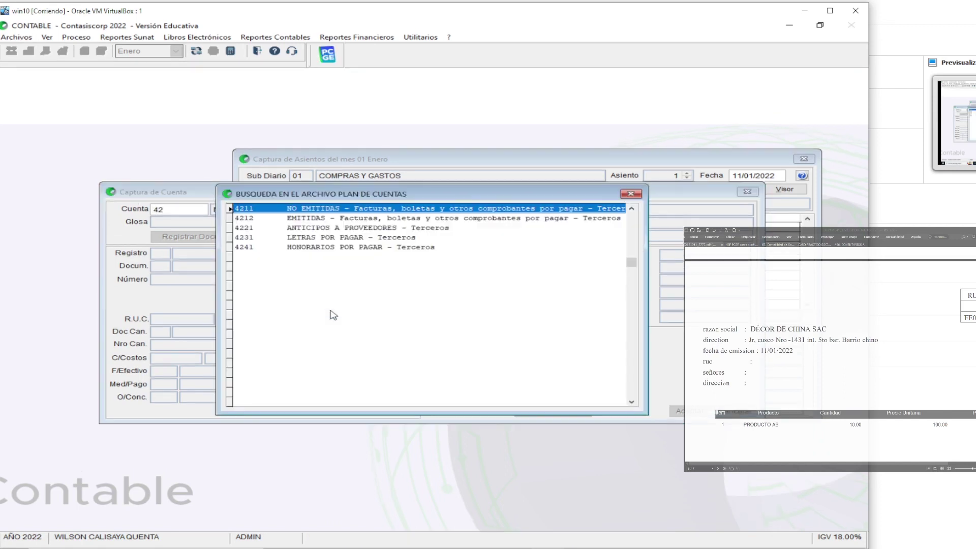
pyautogui.press('Down')
pyautogui.press('Return')
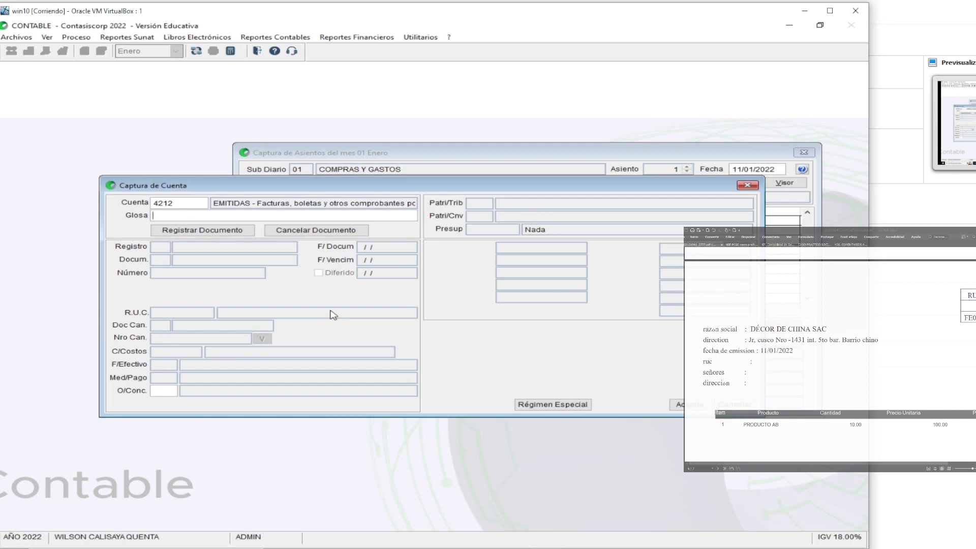
pyautogui.write('COMPRA PRODUCTO AB')
pyautogui.press('Return')
pyautogui.press('Return')
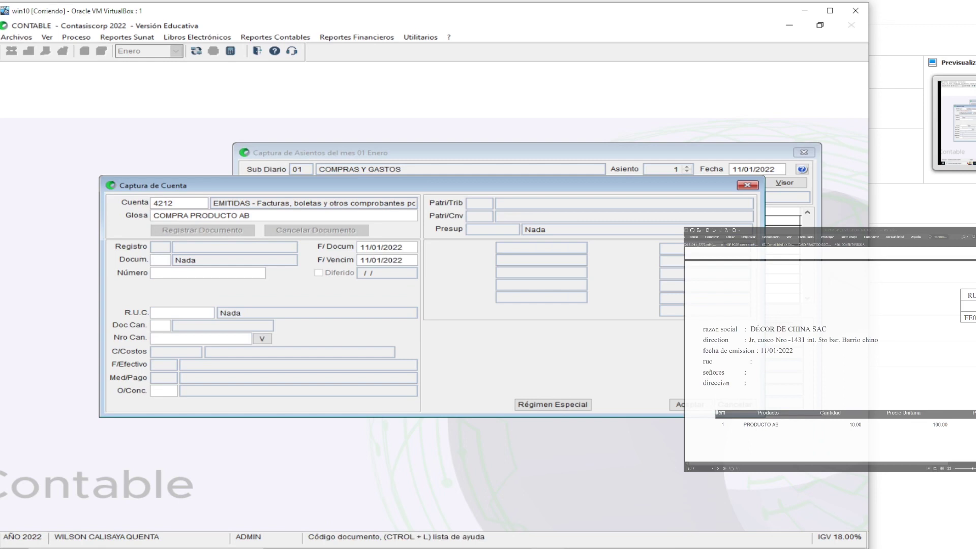
pyautogui.write('01')
pyautogui.press('Return')
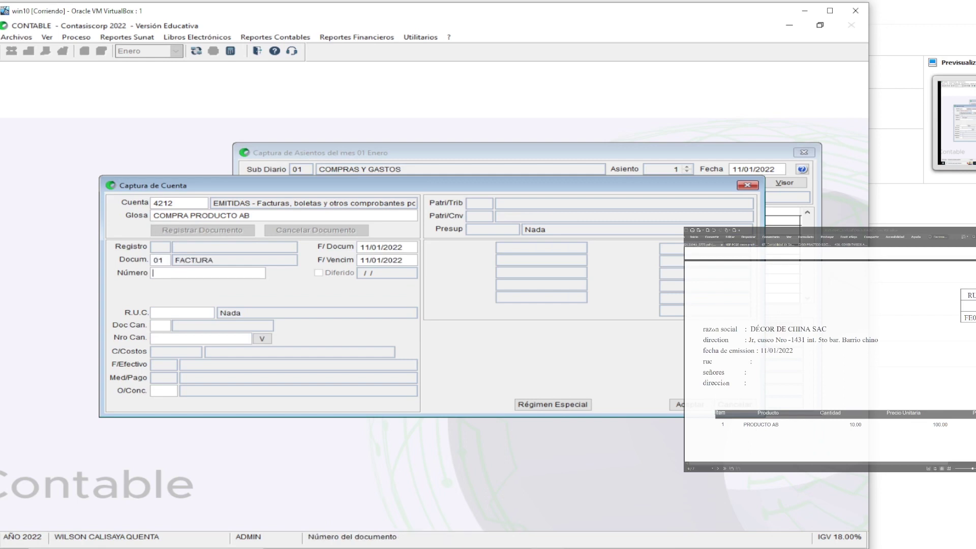
pyautogui.write('FE')
pyautogui.write('01')
pyautogui.write('-0000000005685')
pyautogui.press('Return')
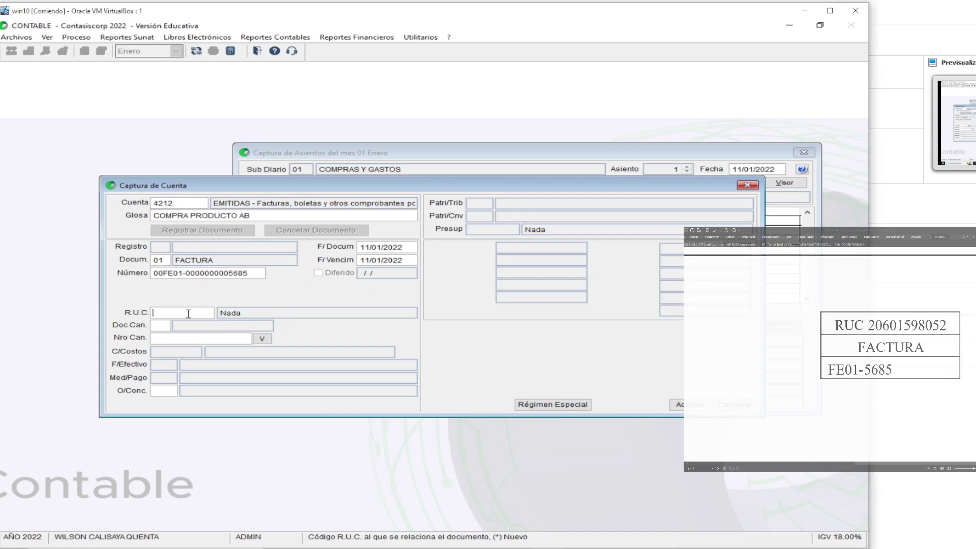
pyautogui.press('Return')
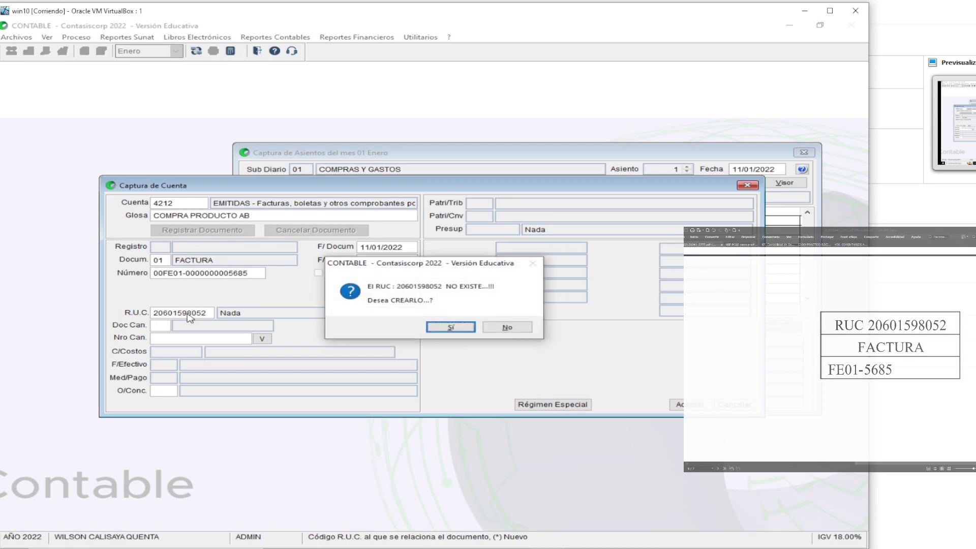
# Agree to create the missing RUC and pull DECOR DE CHINA SOCIEDAD ANONIMA CERRADA's data from SUNAT
pyautogui.click(449, 326)
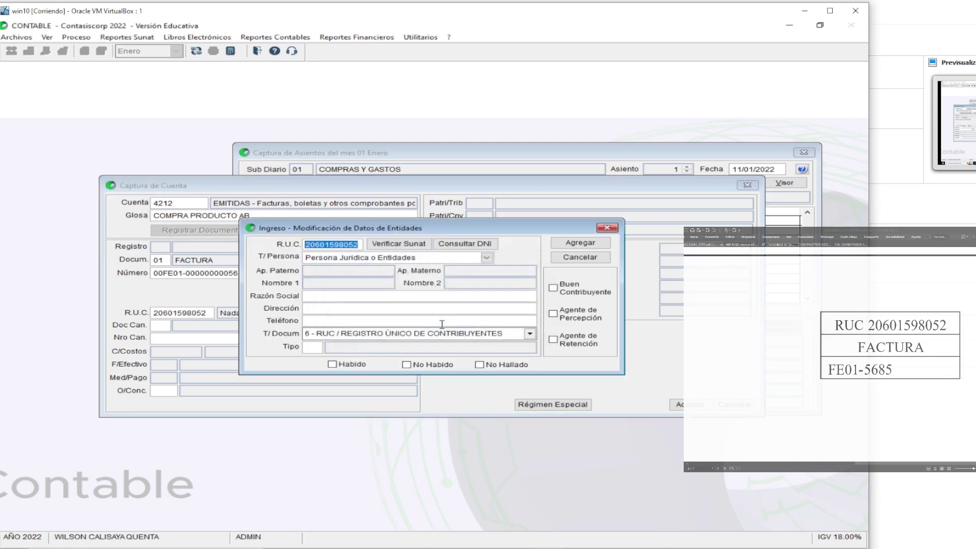
pyautogui.click(412, 251)
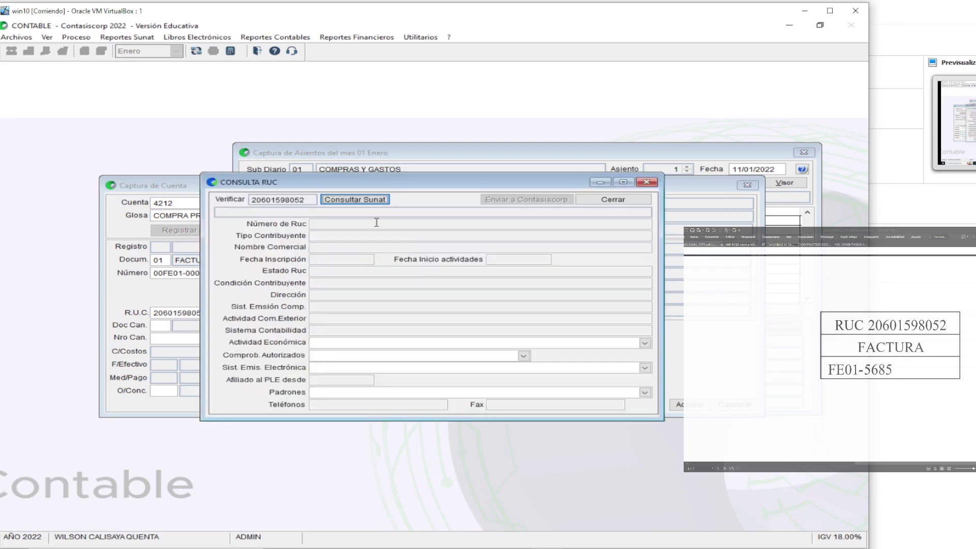
pyautogui.click(358, 202)
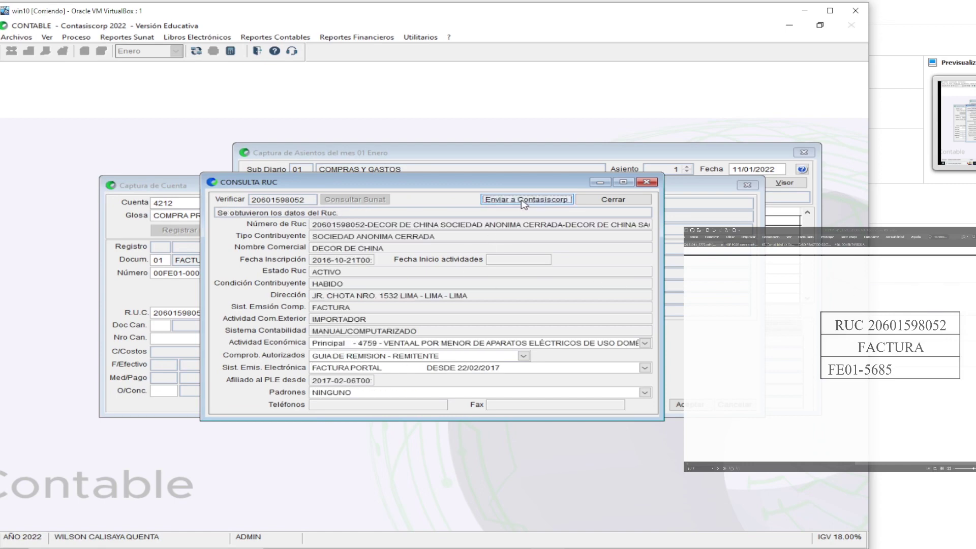
pyautogui.click(524, 202)
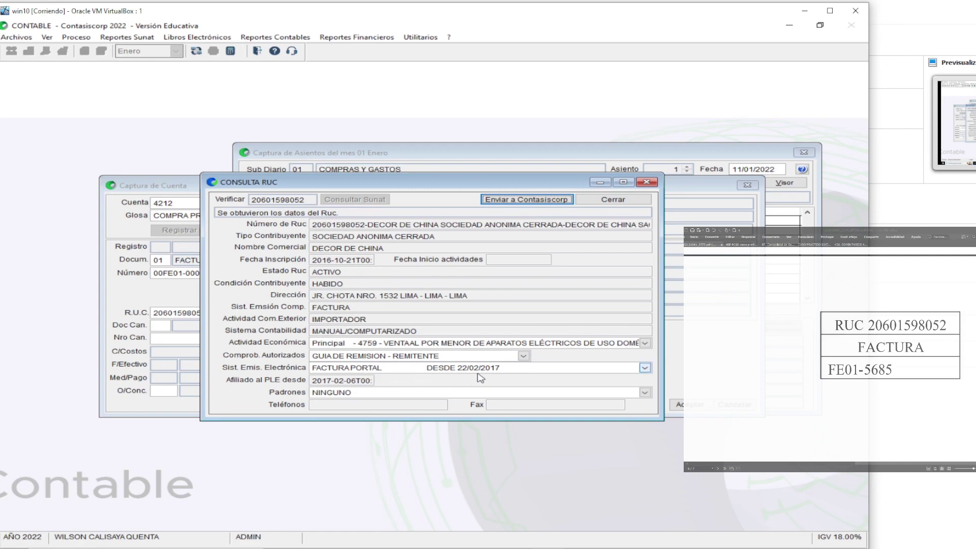
pyautogui.click(541, 200)
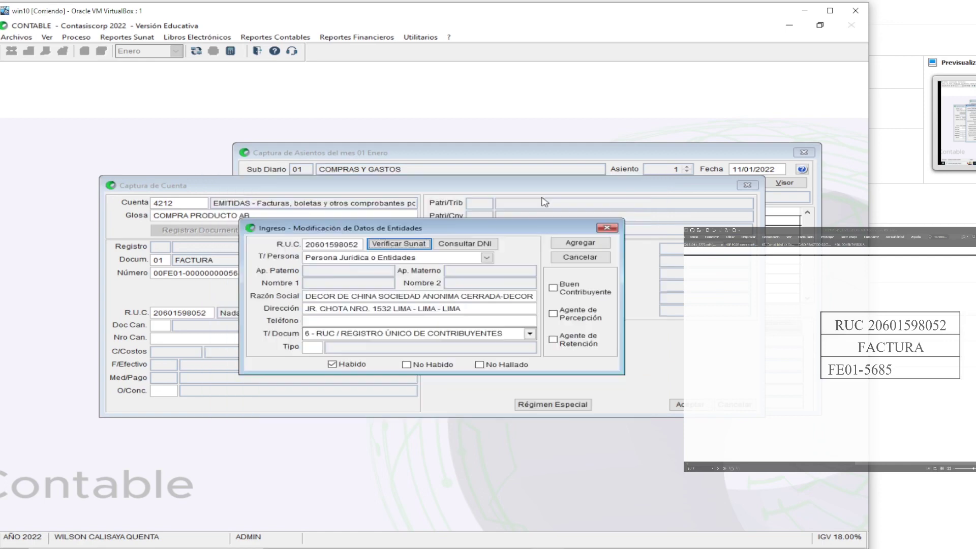
# Set the entity type to 02 PROVEEDORES and save the new supplier
pyautogui.click(318, 346)
pyautogui.doubleClick(317, 347)
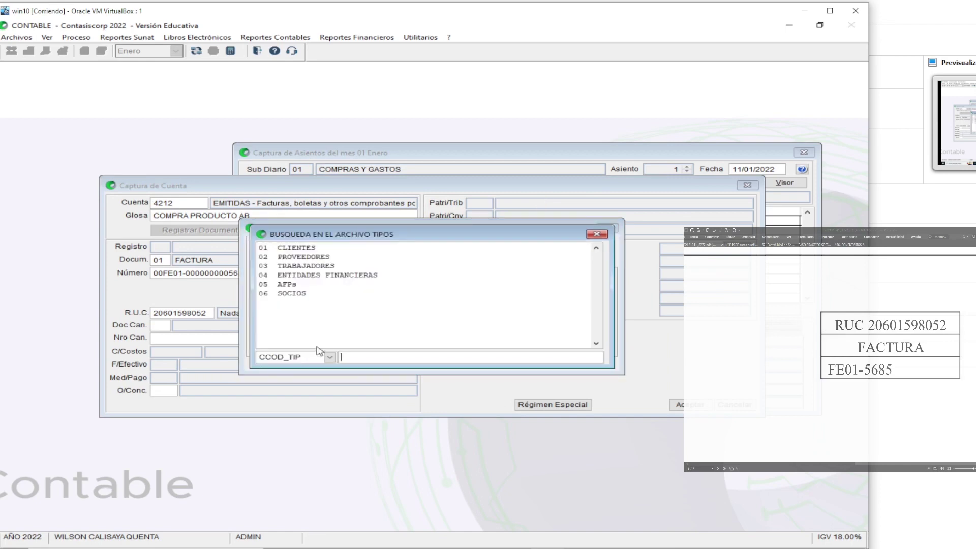
pyautogui.click(306, 258)
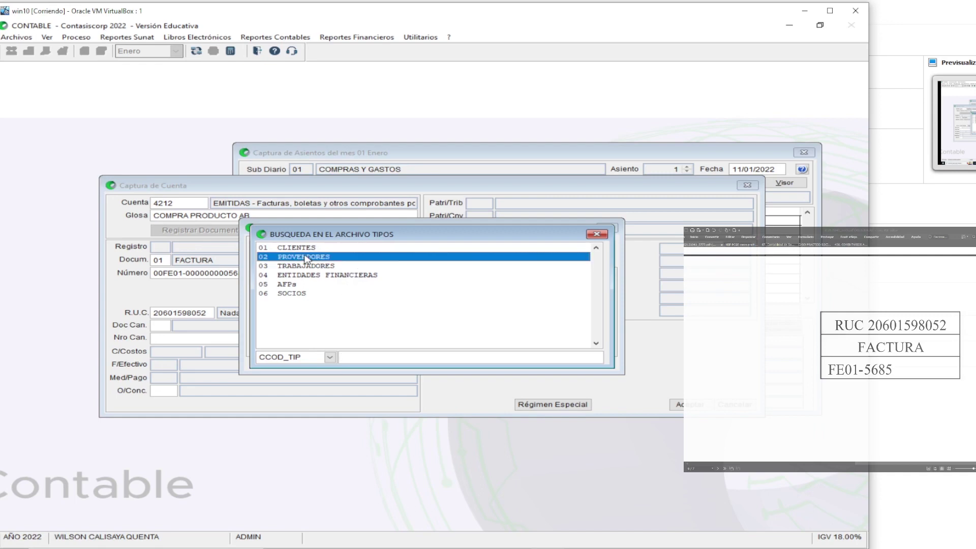
pyautogui.doubleClick(307, 258)
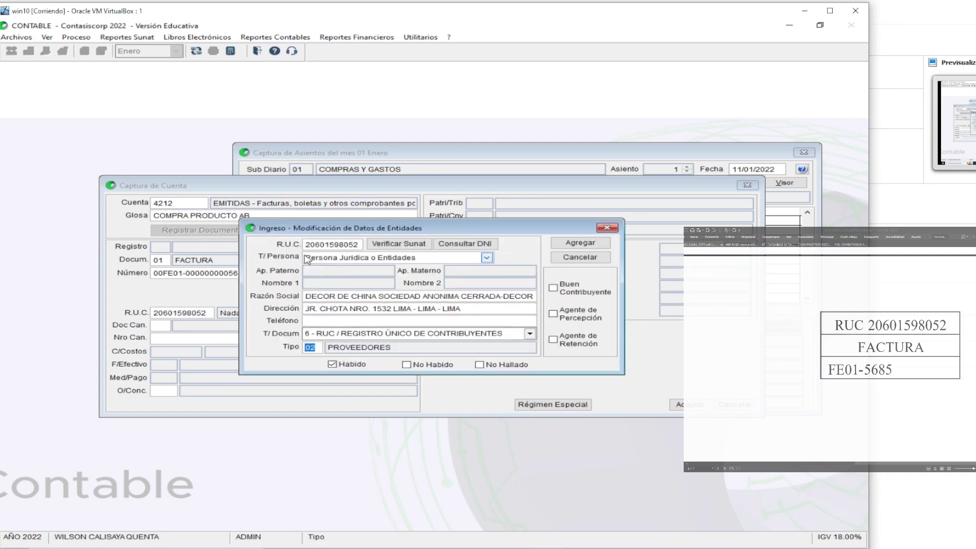
pyautogui.press('Return')
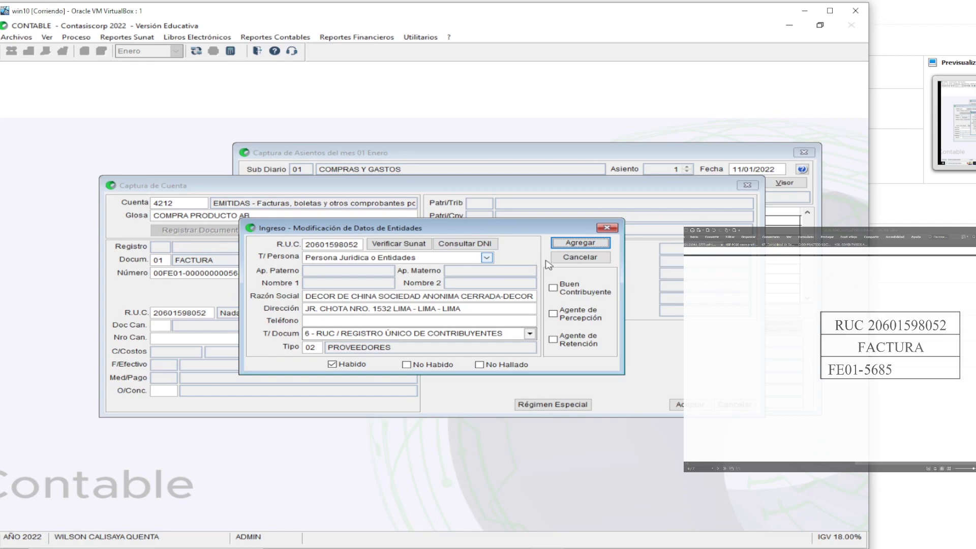
pyautogui.click(580, 243)
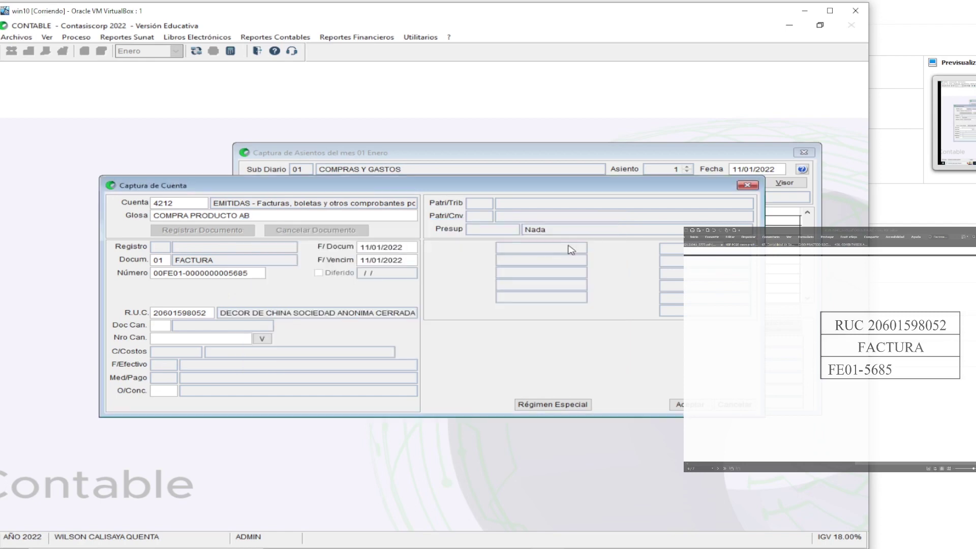
# Accept the 4212 line into the entry and give it a 1,180.00 debit
pyautogui.press('Return')
pyautogui.press('Return')
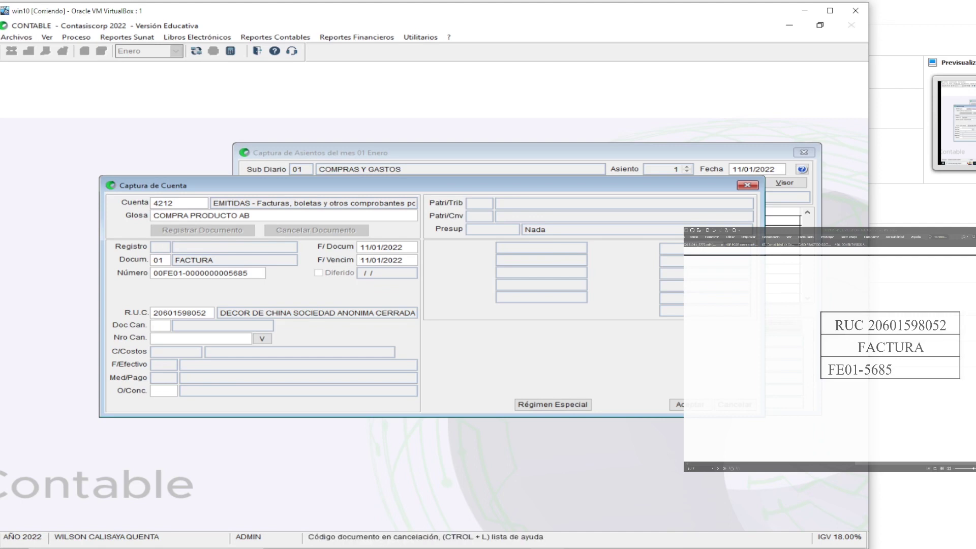
pyautogui.press('Return')
pyautogui.press('Return')
pyautogui.press('Return')
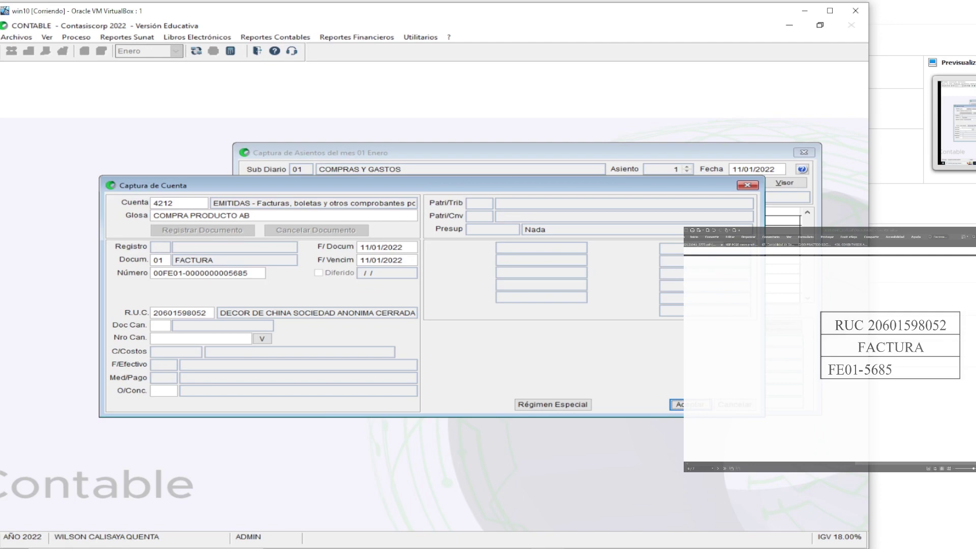
pyautogui.press('super+plus')
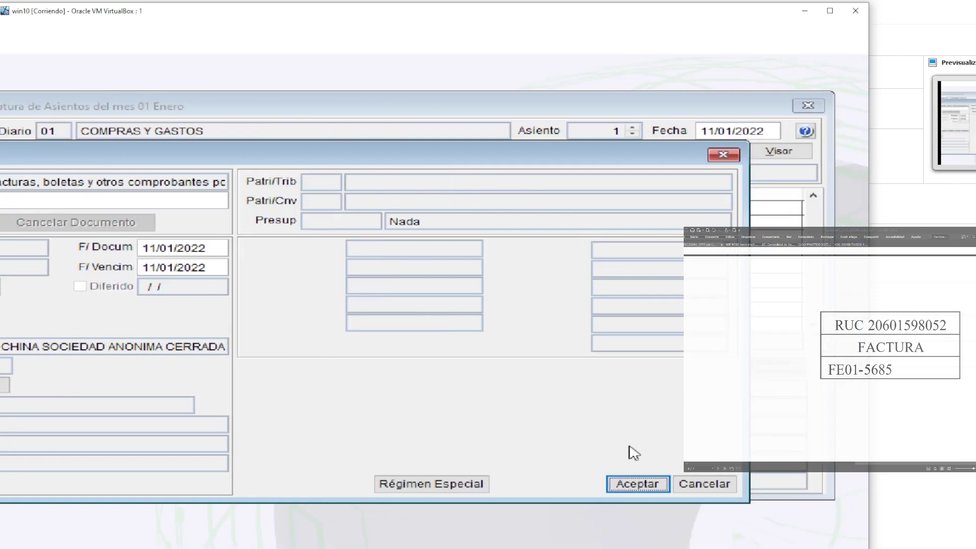
pyautogui.click(634, 480)
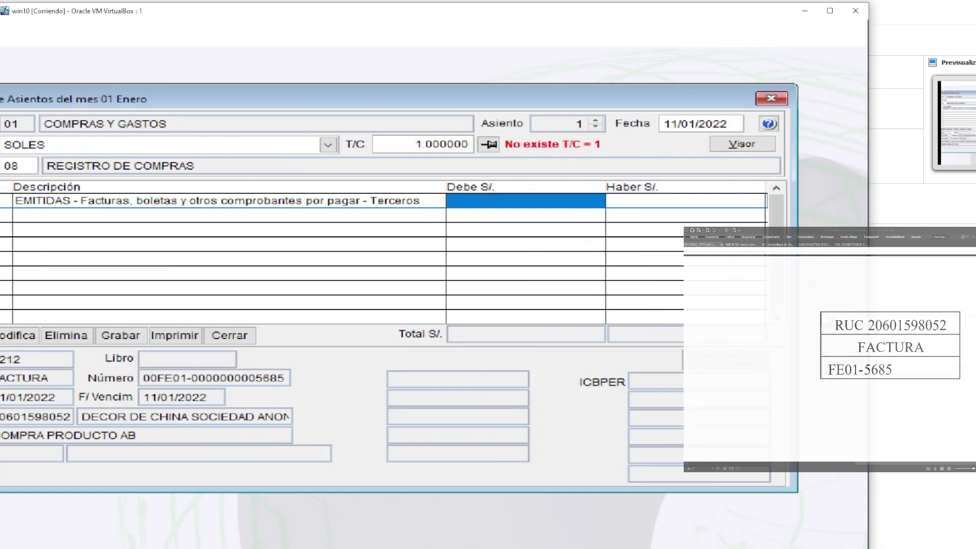
pyautogui.scroll(-10, 876, 382)
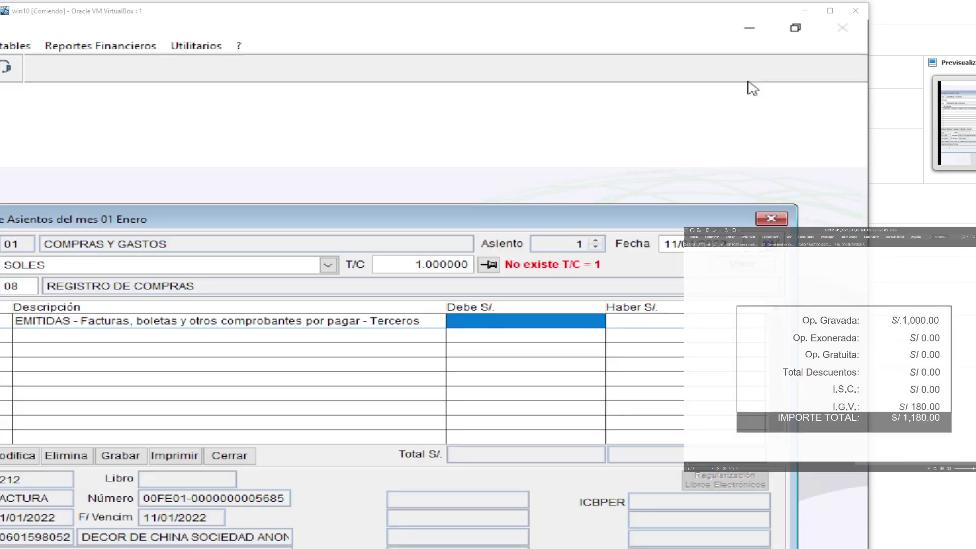
pyautogui.click(478, 321)
pyautogui.write('1,180.0')
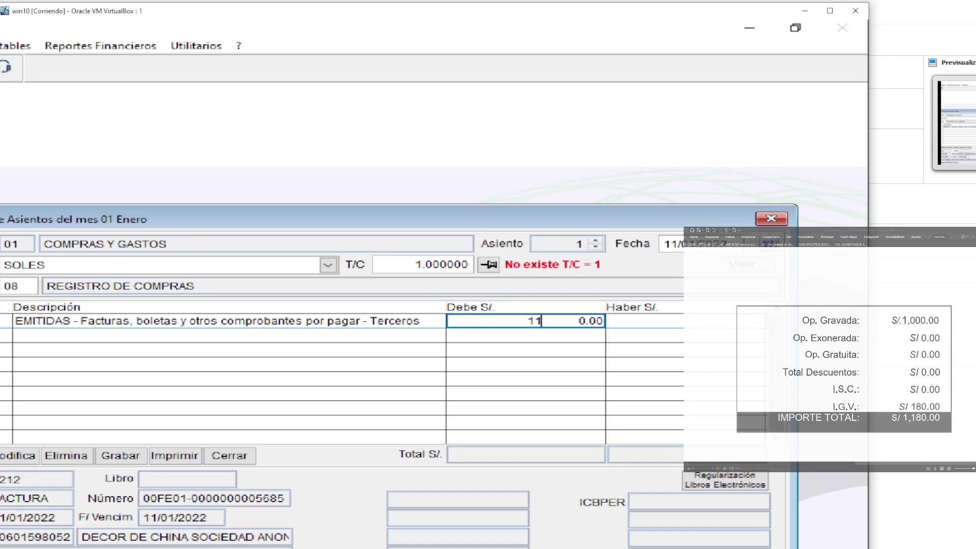
pyautogui.write('0')
pyautogui.press('Return')
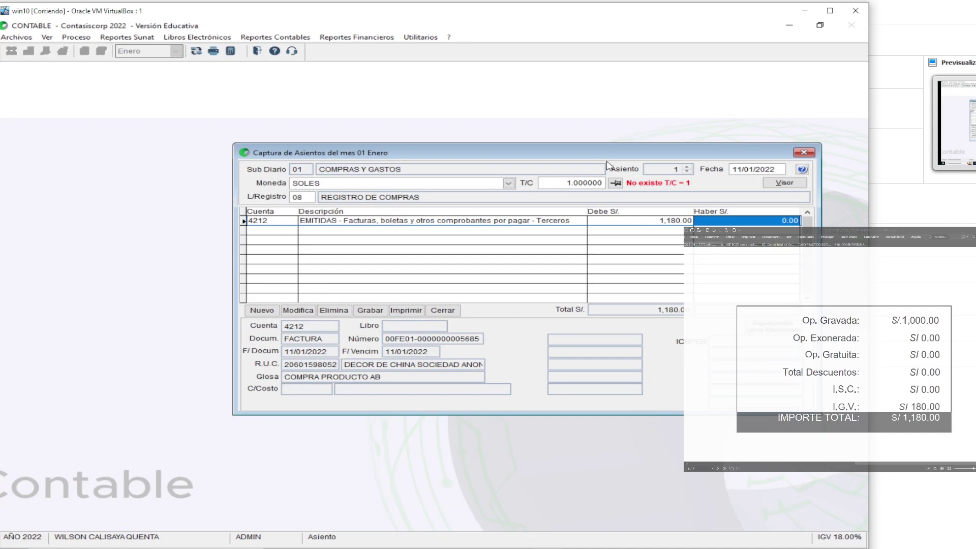
pyautogui.moveTo(510, 150); pyautogui.dragTo(382, 134)
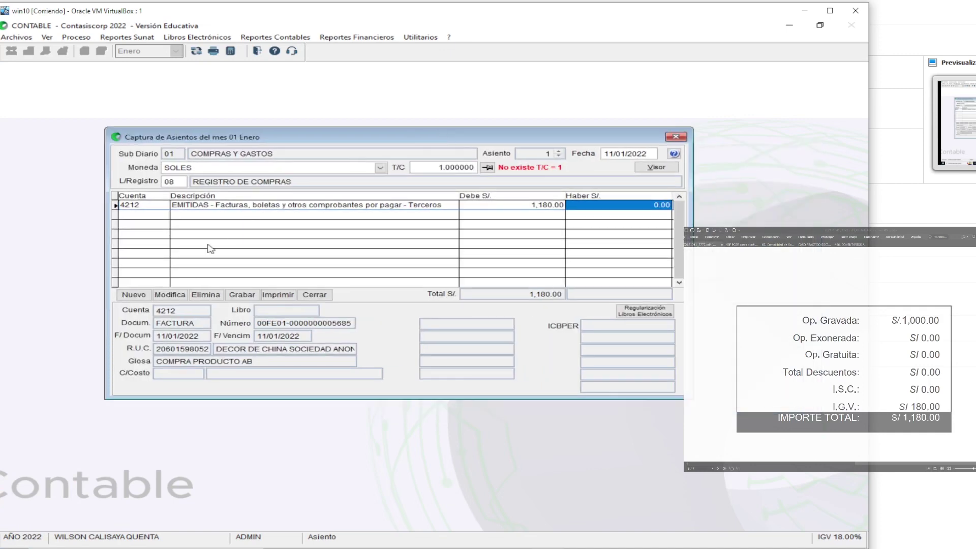
# Start a 401111 IGV - CUENTA PROPIA line linked to the purchases register
pyautogui.click(142, 296)
pyautogui.write('4011')
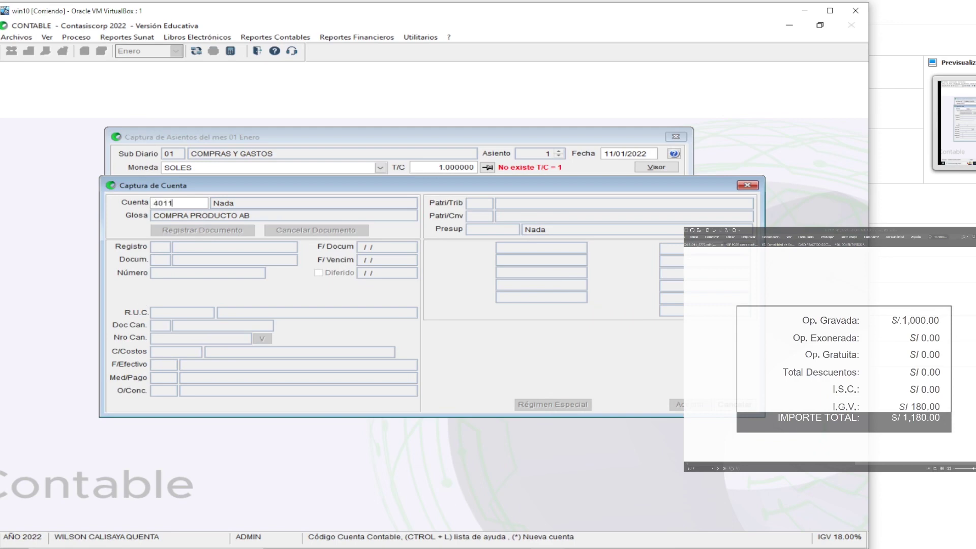
pyautogui.press('Return')
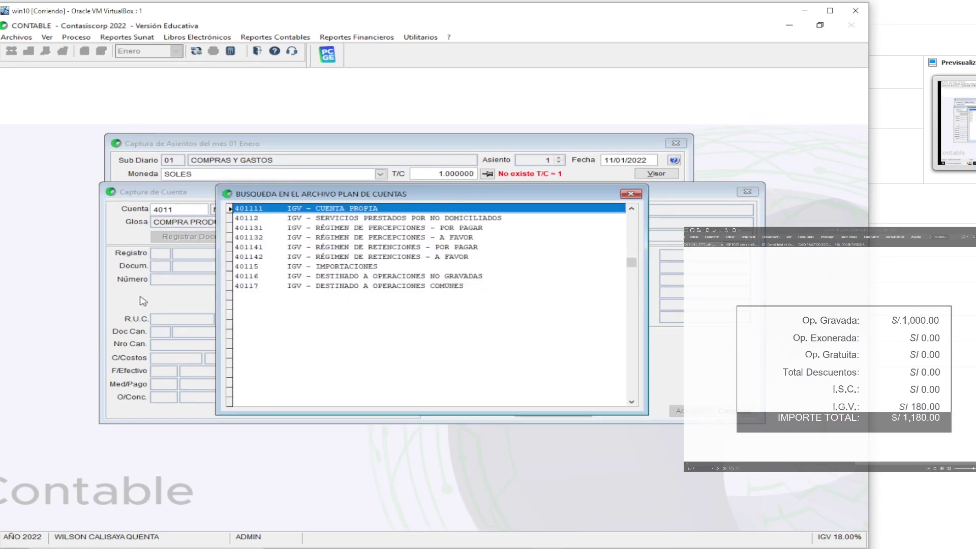
pyautogui.press('Return')
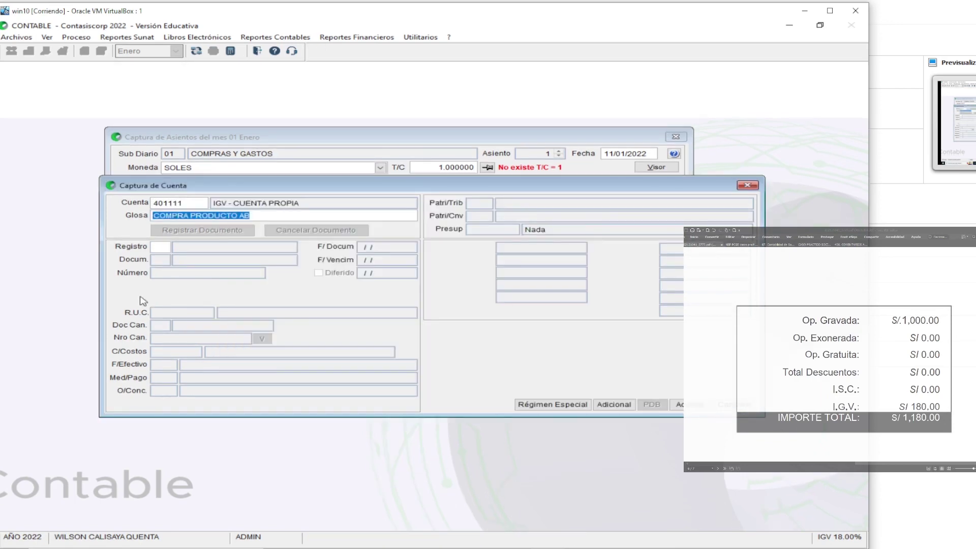
pyautogui.press('Return')
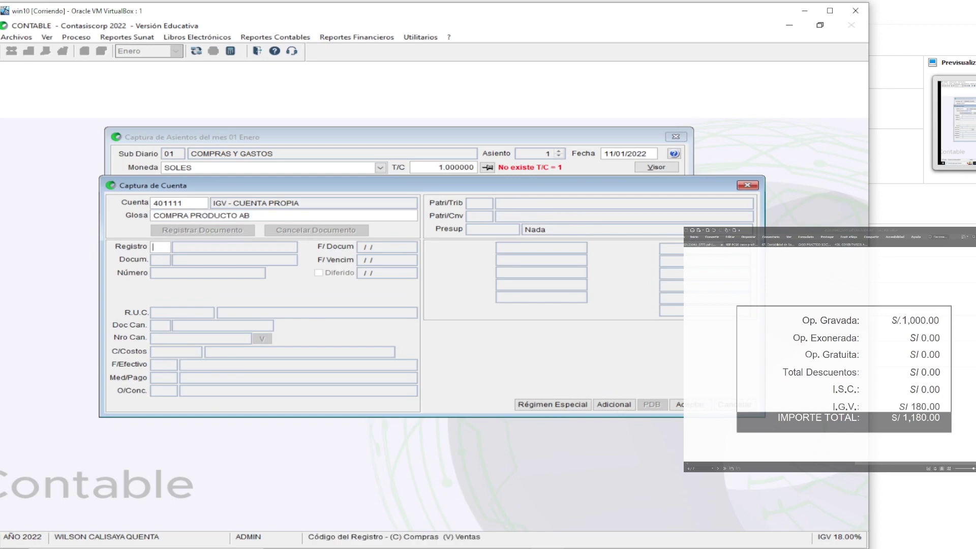
pyautogui.write('C')
pyautogui.press('Return')
pyautogui.press('Return')
pyautogui.press('Return')
pyautogui.press('Return')
pyautogui.press('Return')
pyautogui.press('Return')
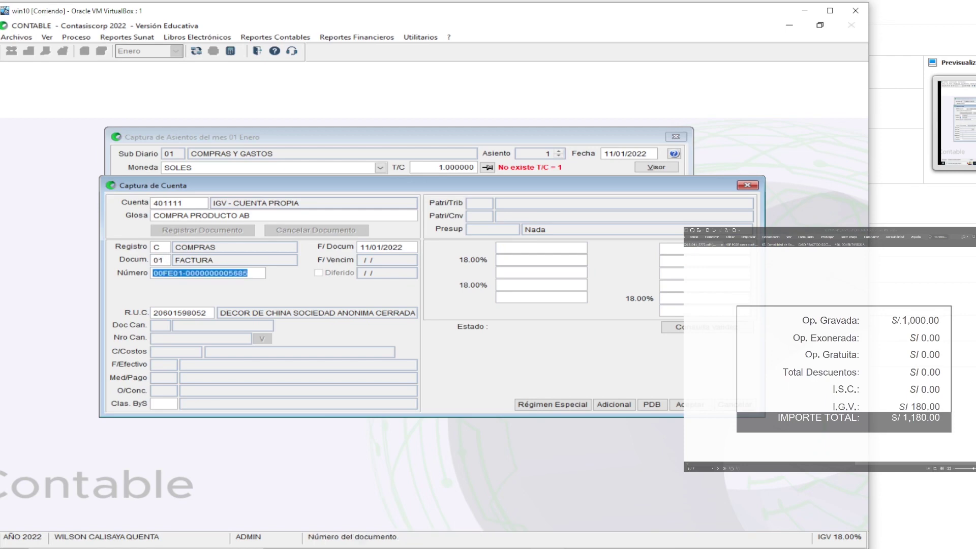
pyautogui.press('Return')
pyautogui.press('Return')
pyautogui.press('Return')
pyautogui.press('Return')
pyautogui.press('Return')
pyautogui.press('Return')
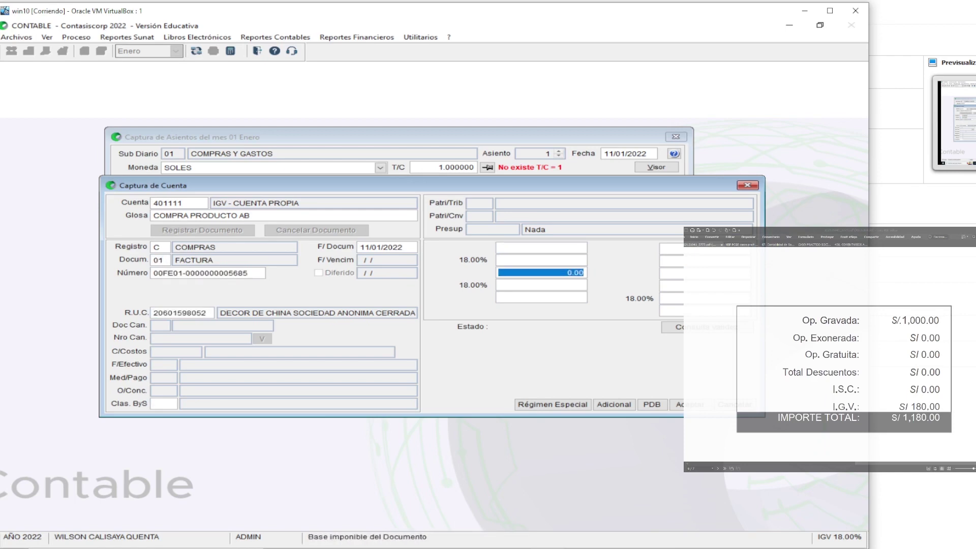
pyautogui.press('Return')
pyautogui.press('Return')
pyautogui.press('Return')
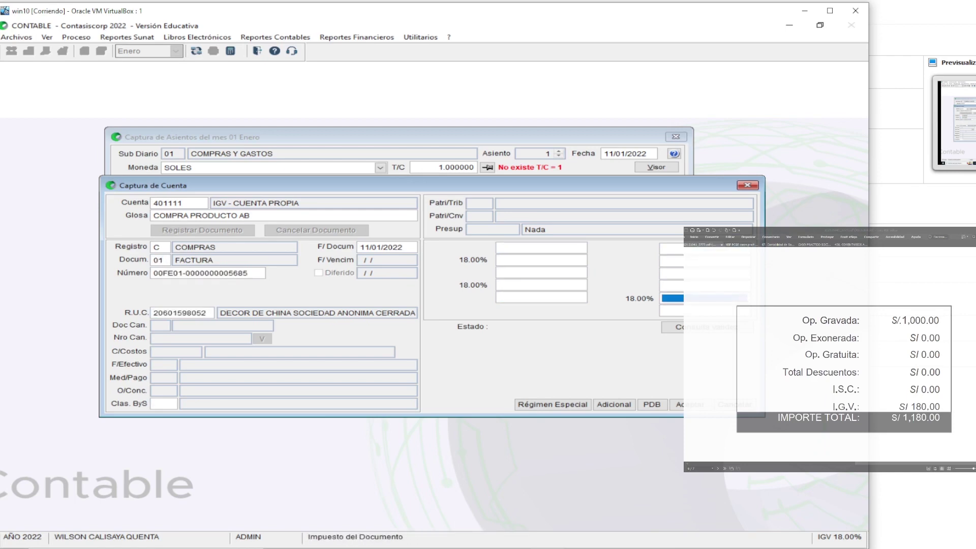
# Enter 118 as the tax amount, close Regímenes Especiales unchanged, and post the 180.00 IGV line
pyautogui.write('118')
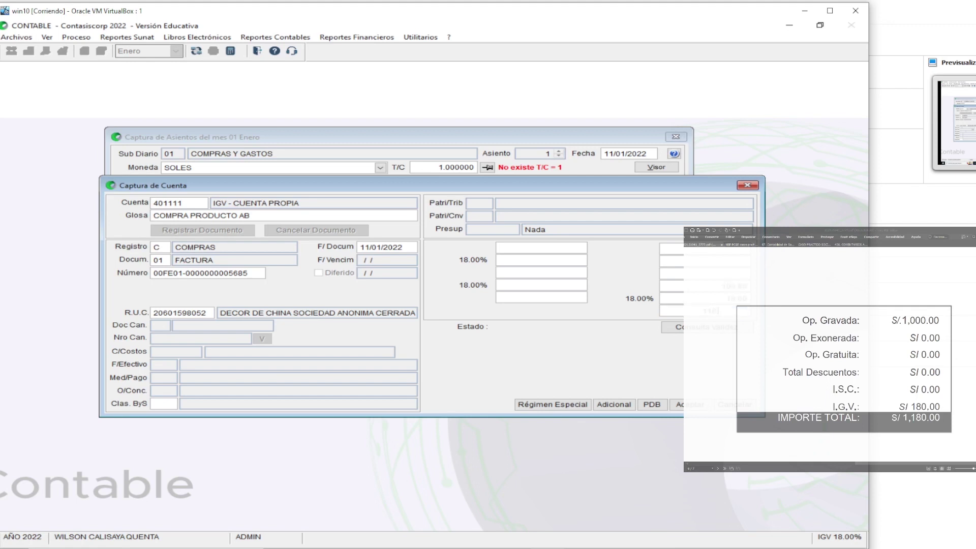
pyautogui.press('Return')
pyautogui.click(556, 405)
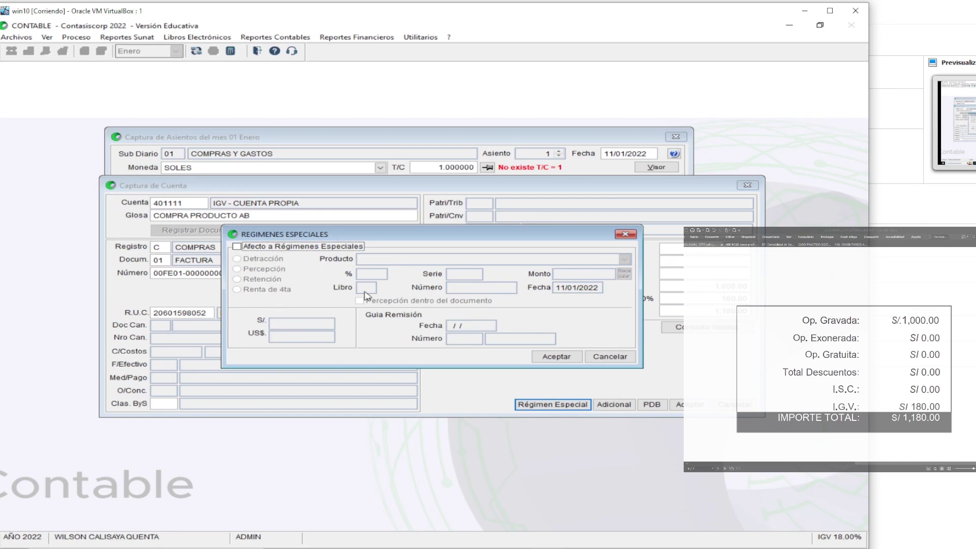
pyautogui.click(626, 234)
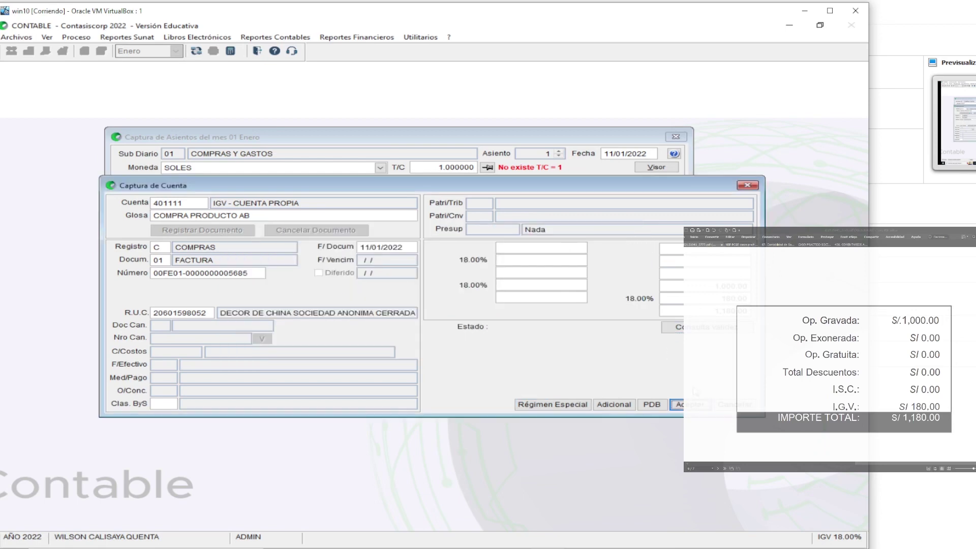
pyautogui.click(691, 406)
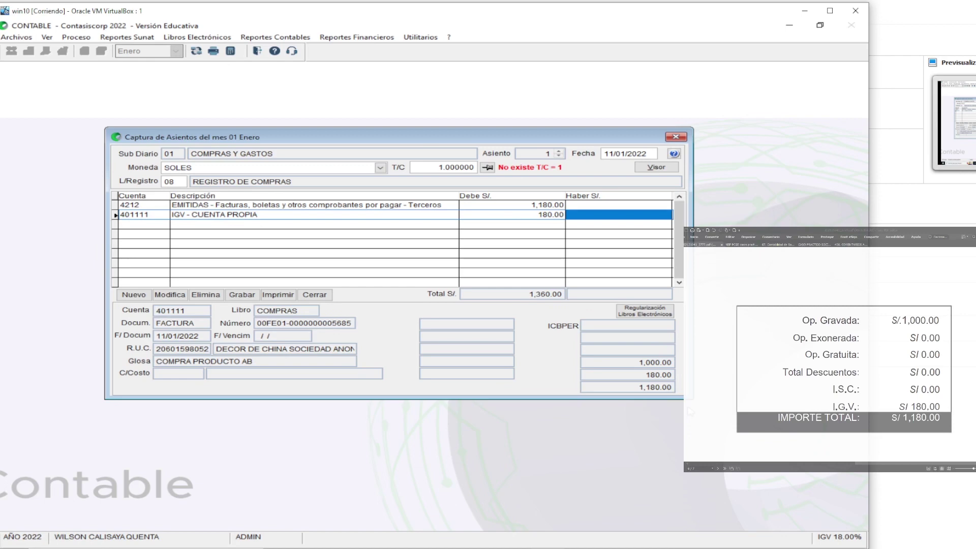
pyautogui.press('Left')
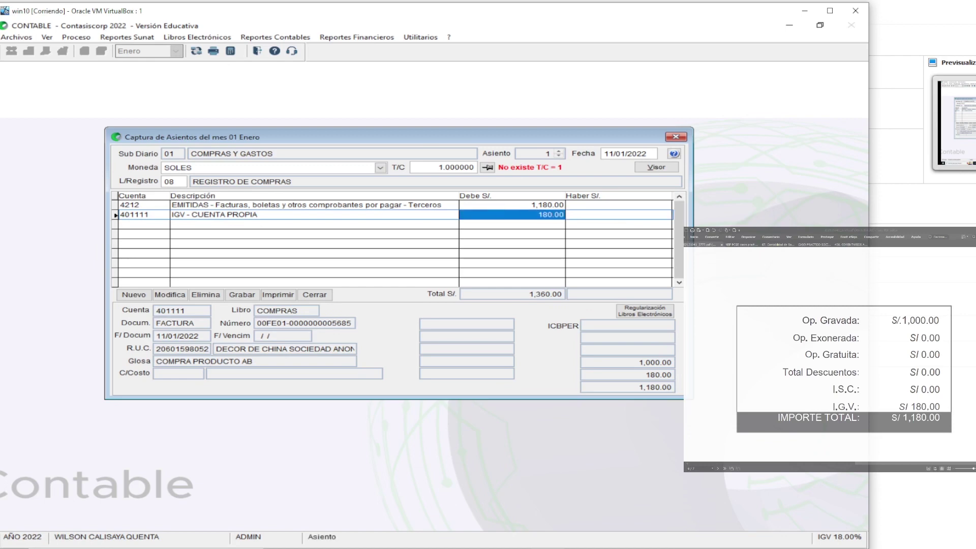
# Move 4212's 1,180.00 from Debe to Haber, keeping the line when asked to delete it
pyautogui.click(511, 204)
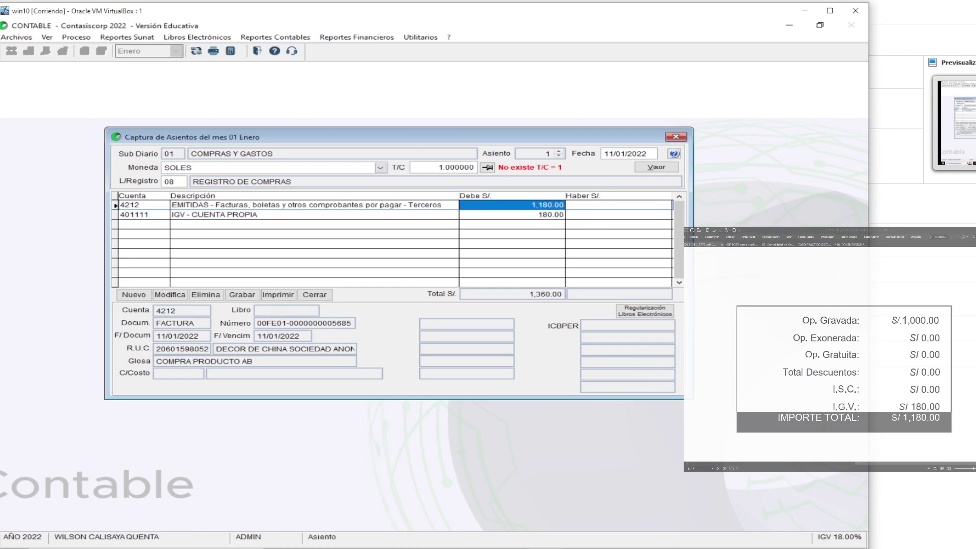
pyautogui.press('Delete')
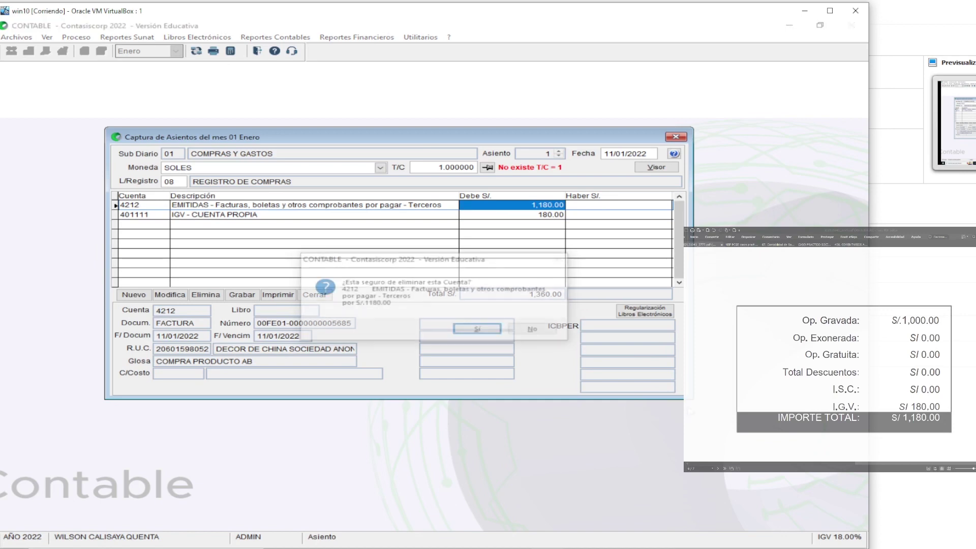
pyautogui.press('Right')
pyautogui.press('Return')
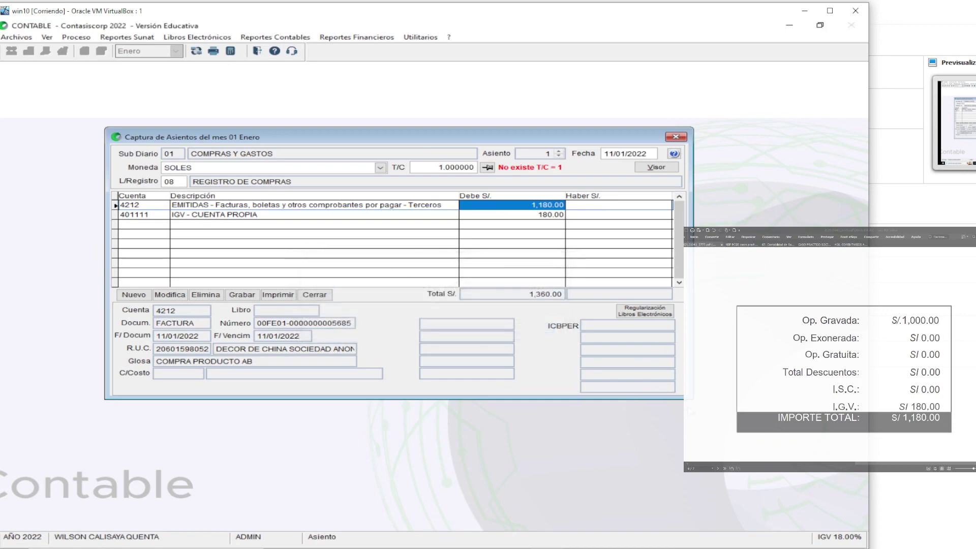
pyautogui.press('Right')
pyautogui.write('1180')
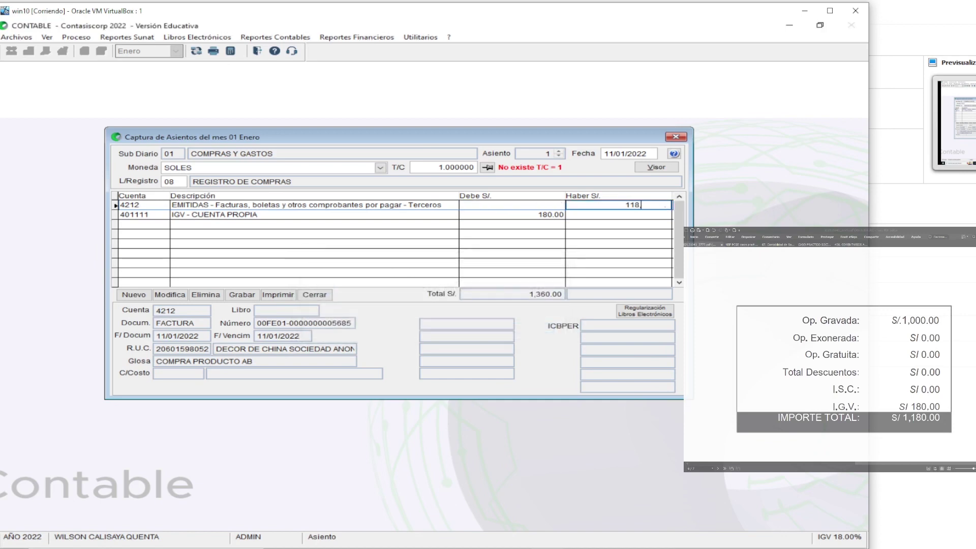
pyautogui.press('Return')
pyautogui.press('Left')
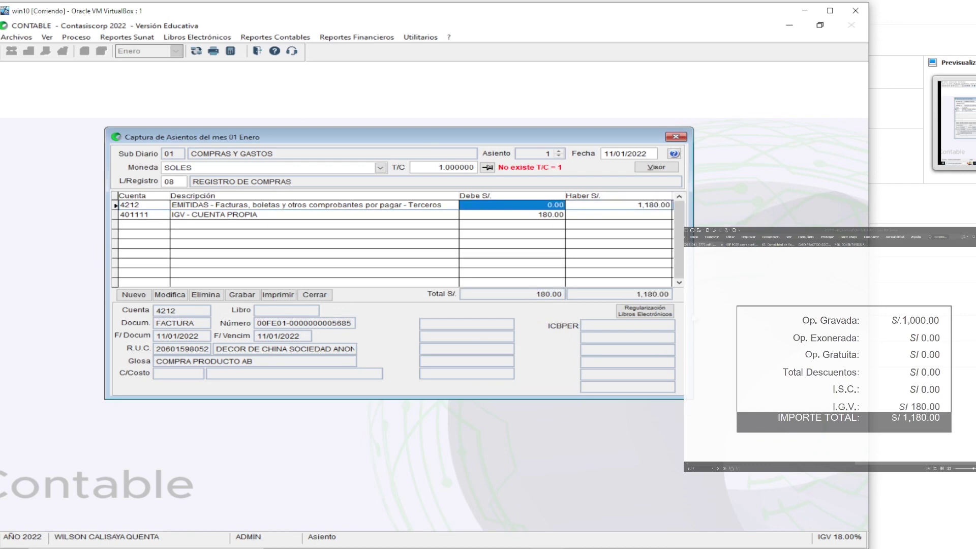
# Add a 1,000.00 debit on 6011020 MERCADERÍAS - COMPRAS and save the balanced 1,180.00 entry
pyautogui.click(136, 296)
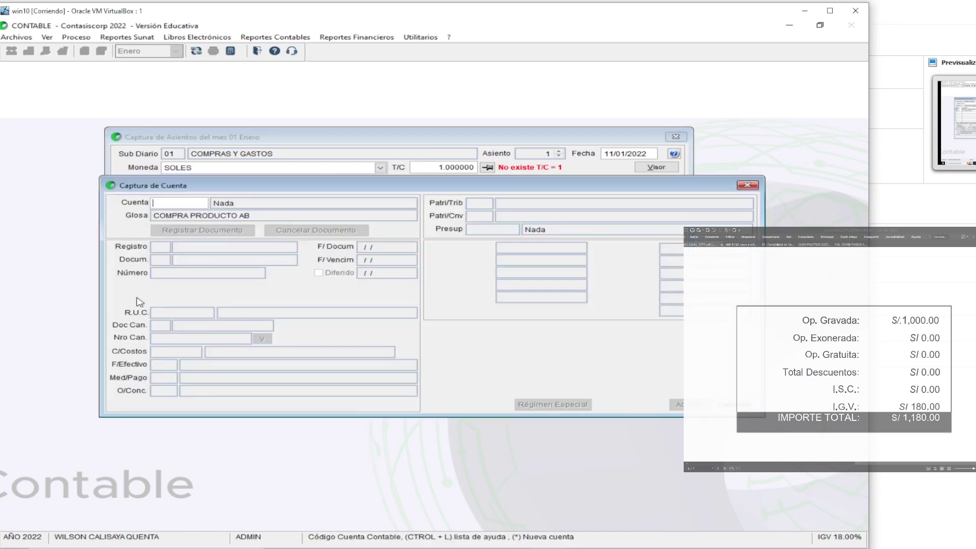
pyautogui.write('60')
pyautogui.hotkey('ctrl', 'l')
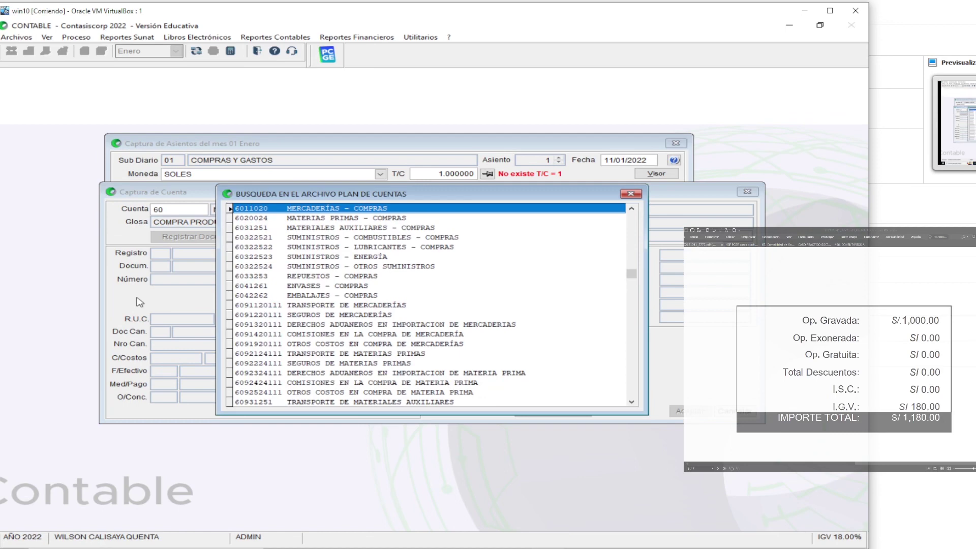
pyautogui.press('Return')
pyautogui.press('Return')
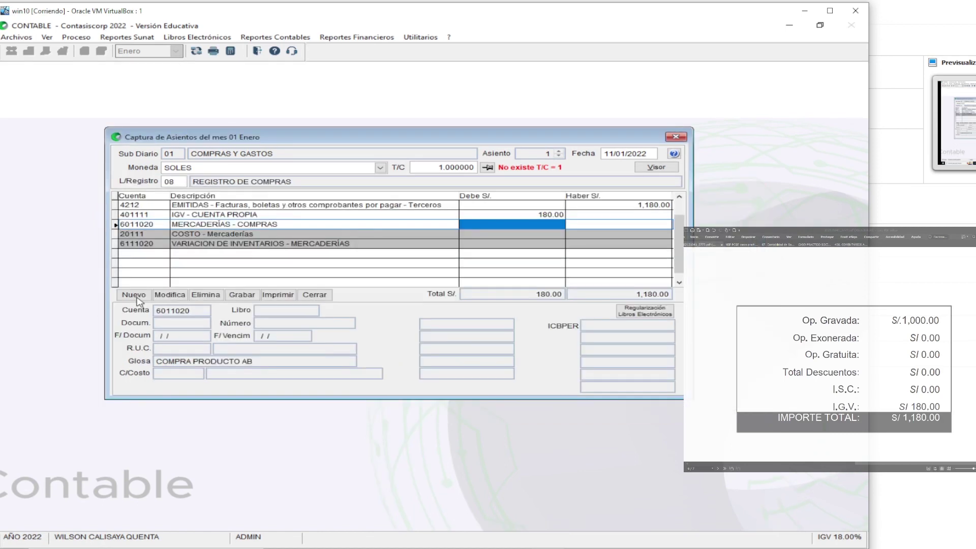
pyautogui.write('1000')
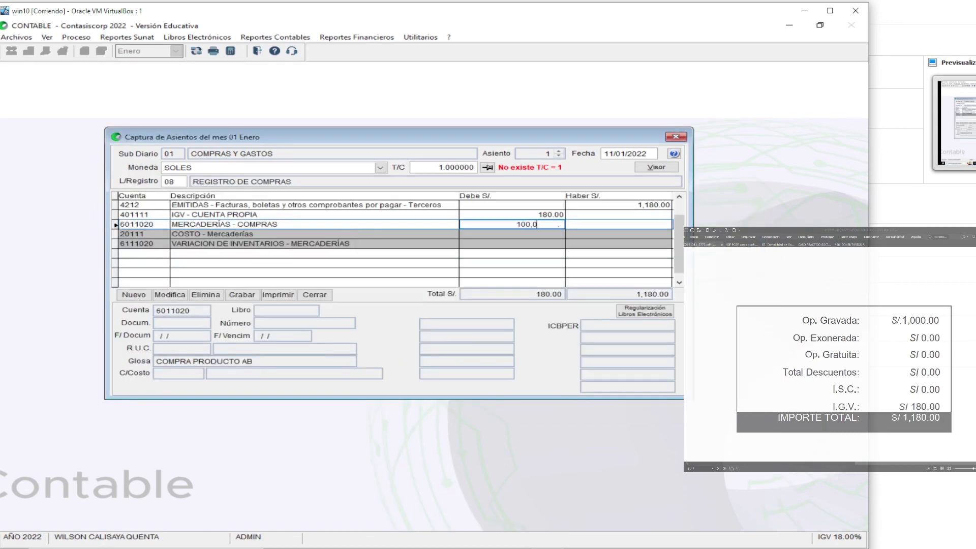
pyautogui.press('Return')
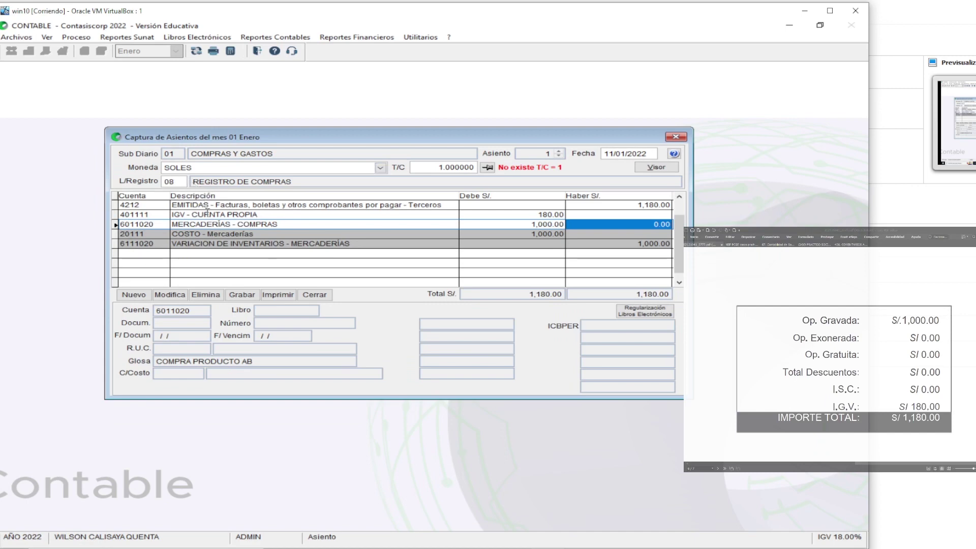
pyautogui.press('super+plus')
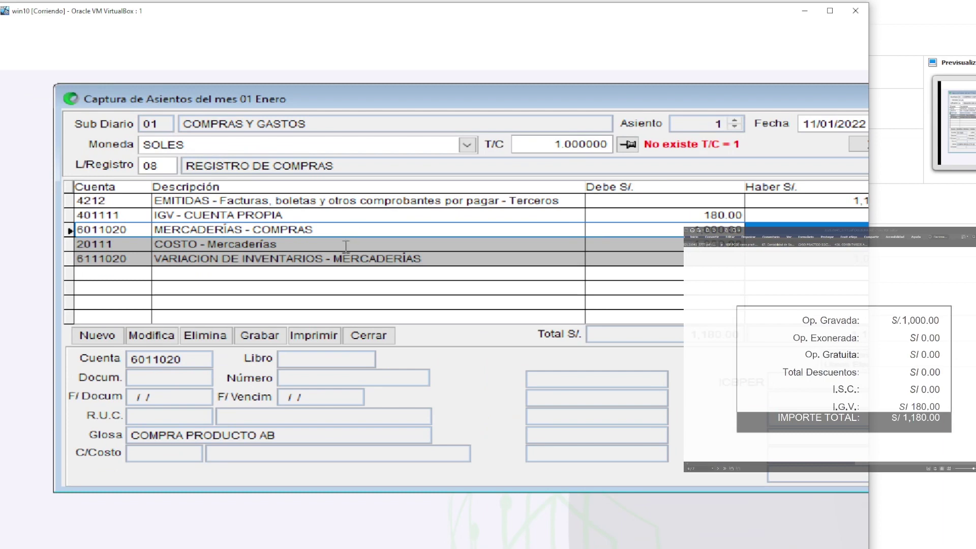
pyautogui.click(184, 229)
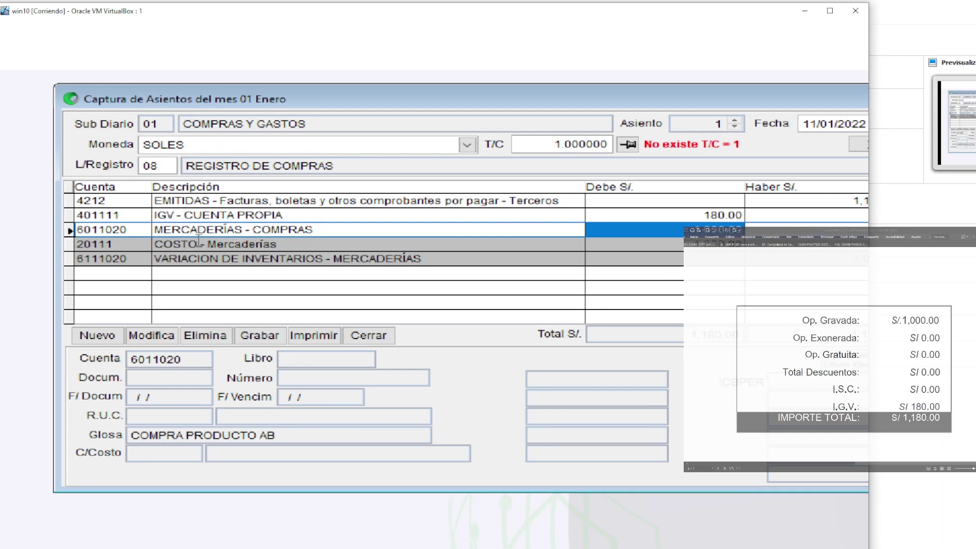
pyautogui.press('Down')
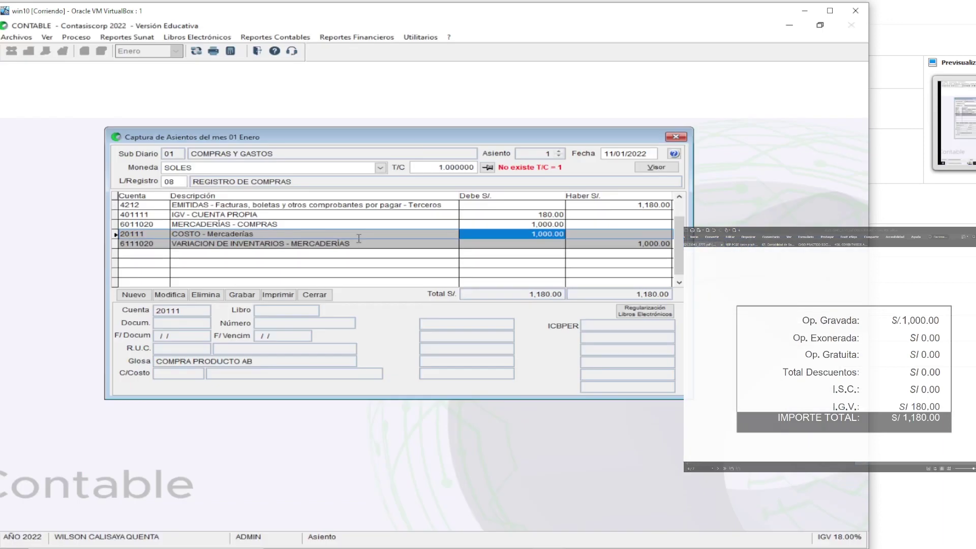
pyautogui.click(242, 295)
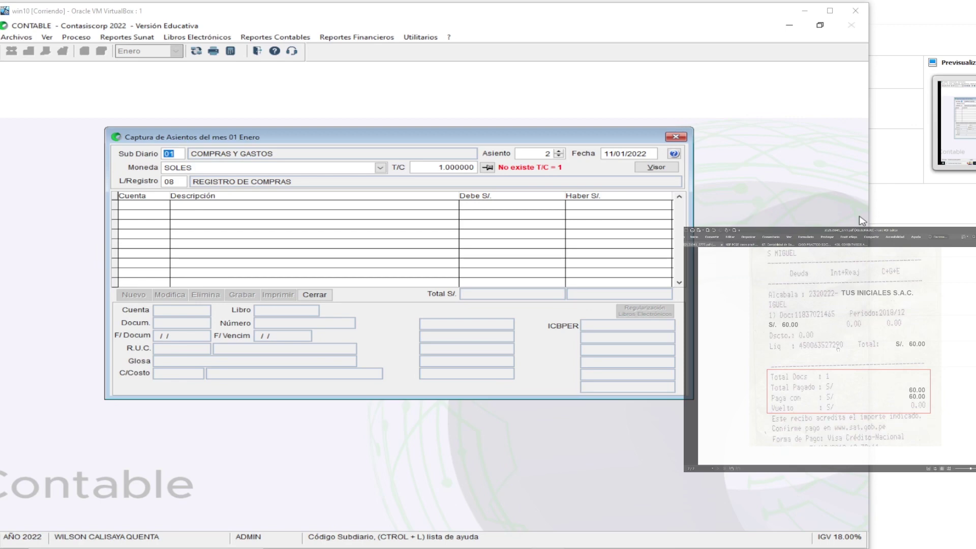
pyautogui.scroll(-2, 844, 318)
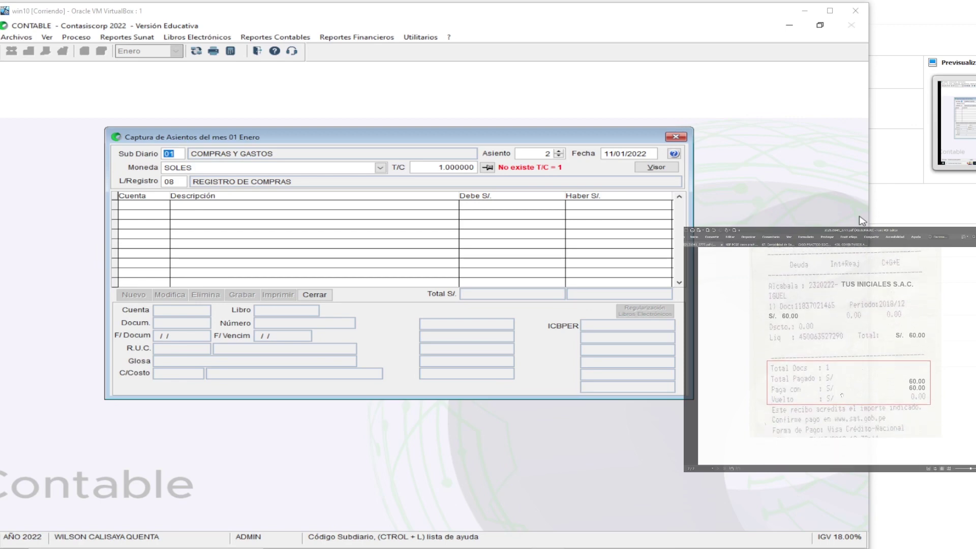
pyautogui.scroll(4, 836, 356)
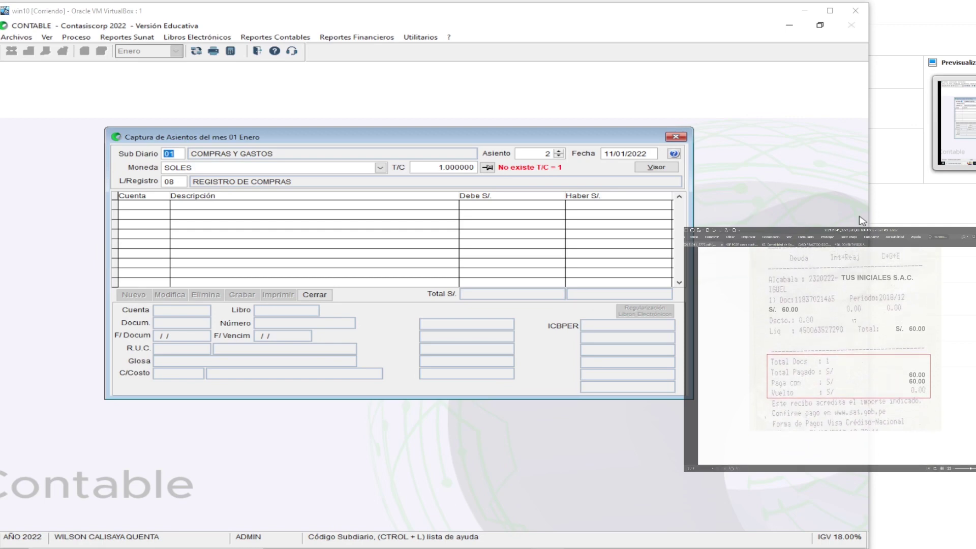
pyautogui.scroll(-5, 843, 356)
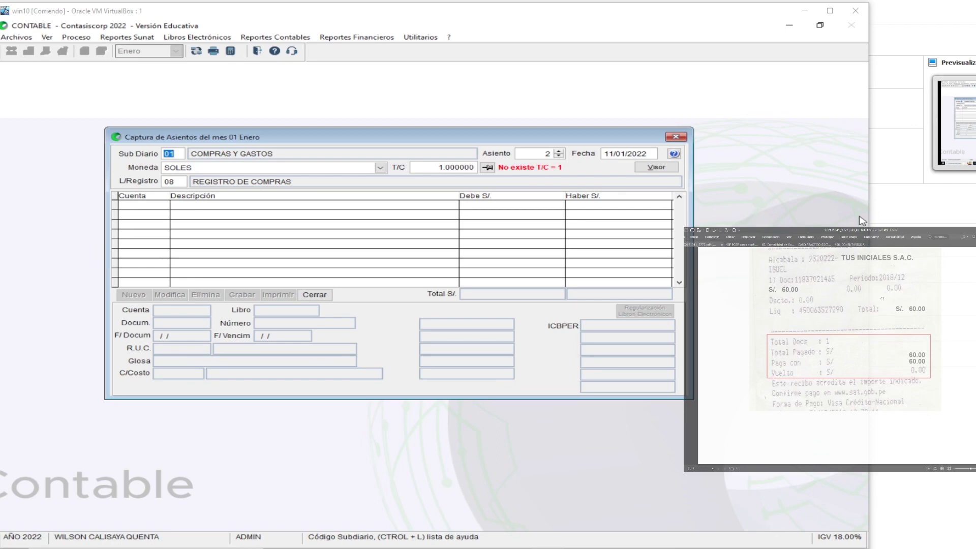
pyautogui.scroll(3, 875, 330)
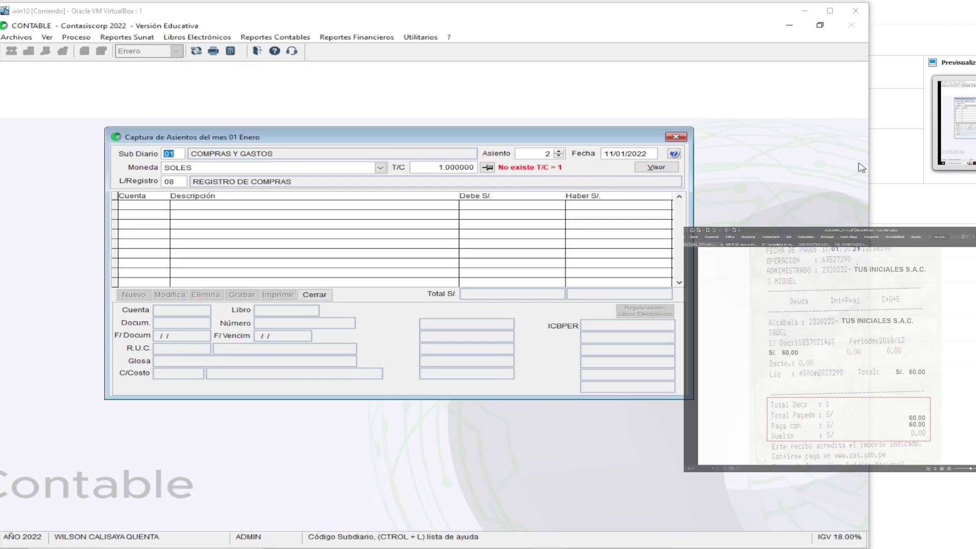
pyautogui.click(176, 154)
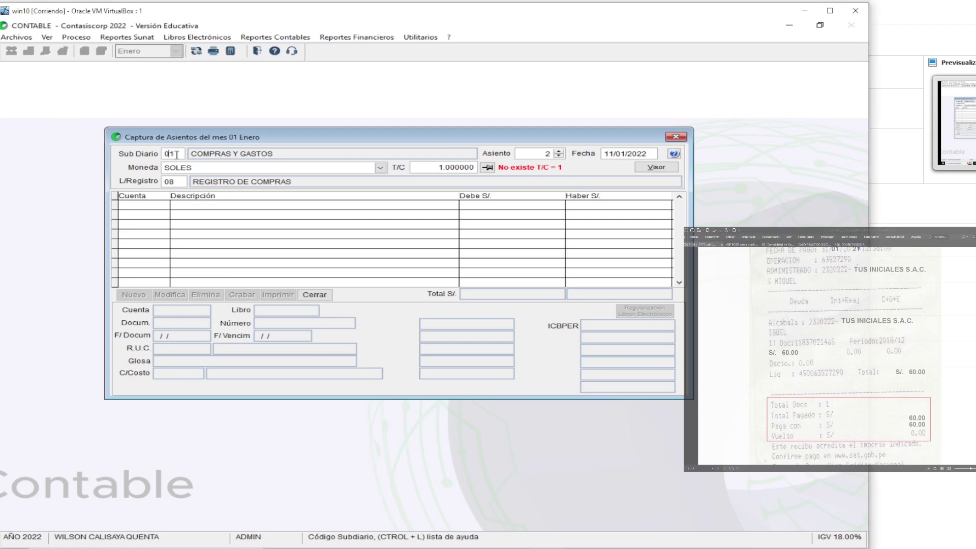
# Change the sub-diary from 01 to 04 EGRESOS CAJA-BANCOS, keeping entry number 1
pyautogui.doubleClick(171, 154)
pyautogui.hotkey('ctrl', 'l')
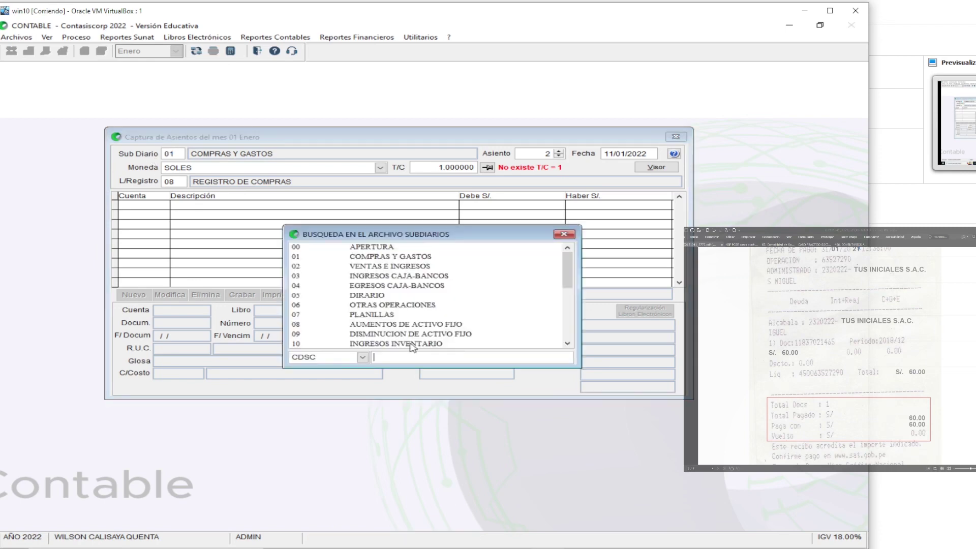
pyautogui.click(396, 268)
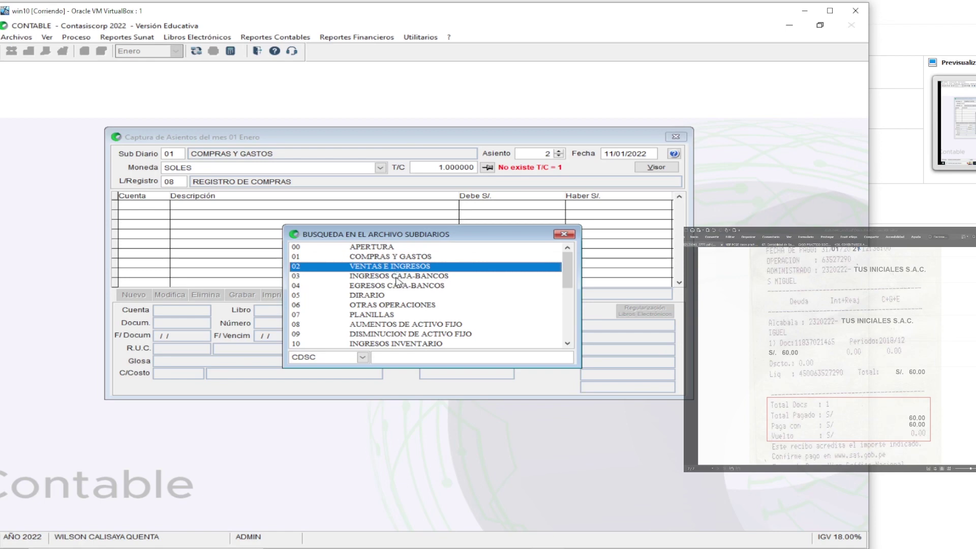
pyautogui.click(396, 278)
pyautogui.click(397, 286)
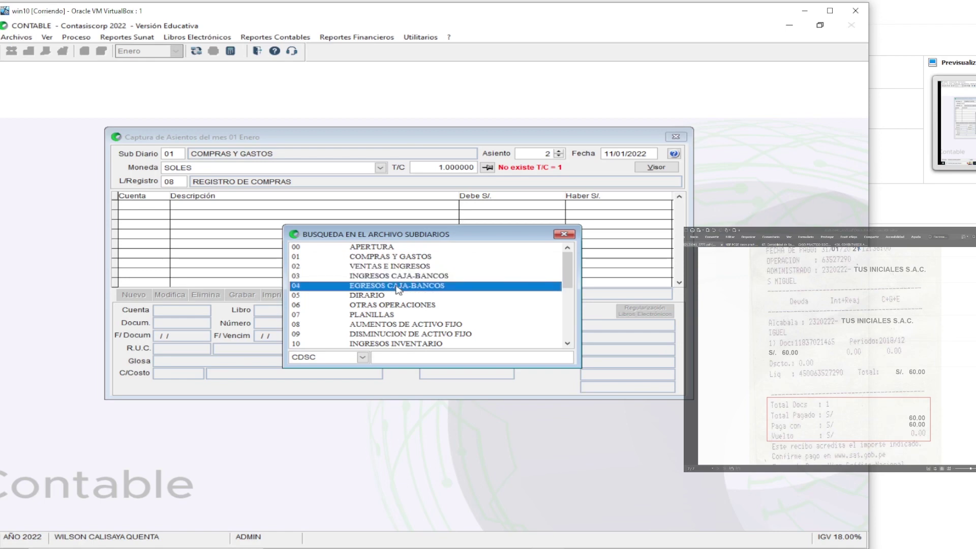
pyautogui.press('super+plus')
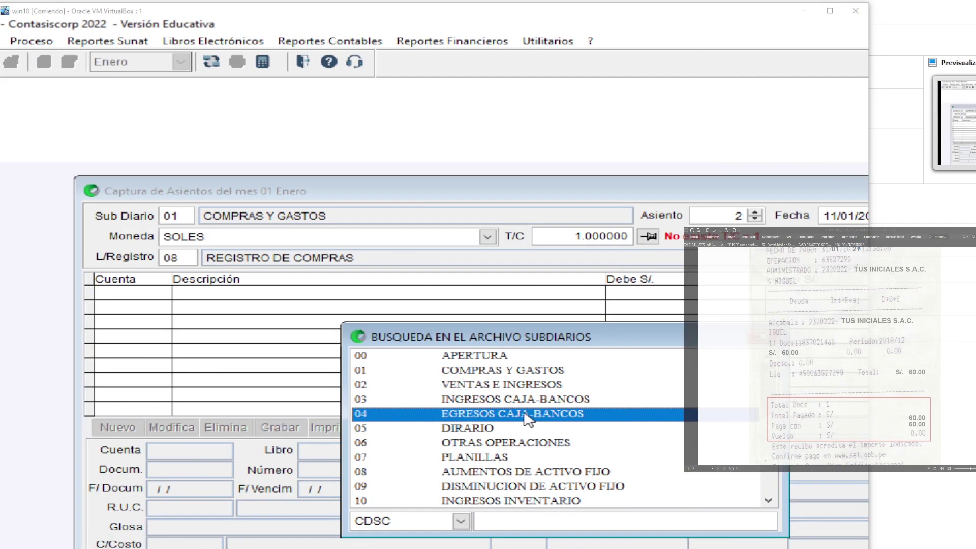
pyautogui.doubleClick(527, 418)
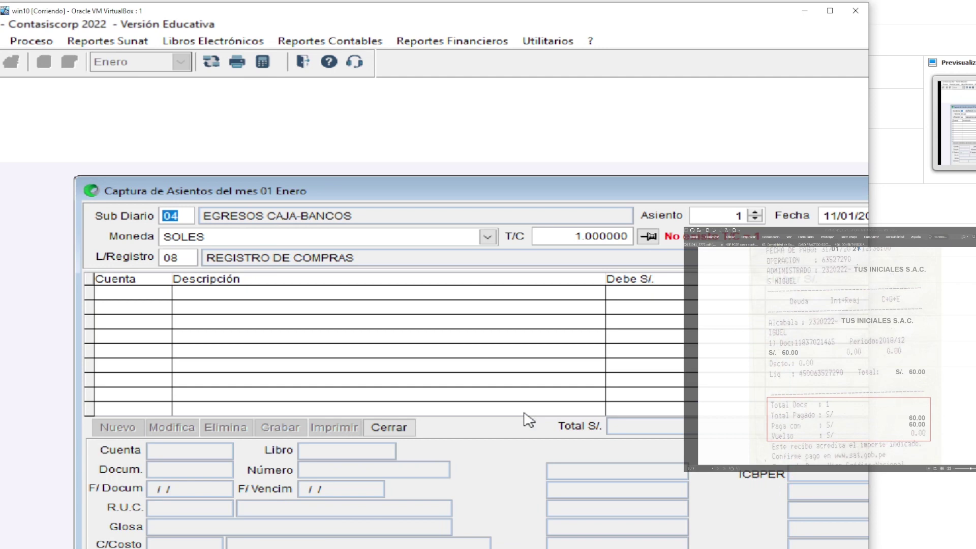
pyautogui.press('Return')
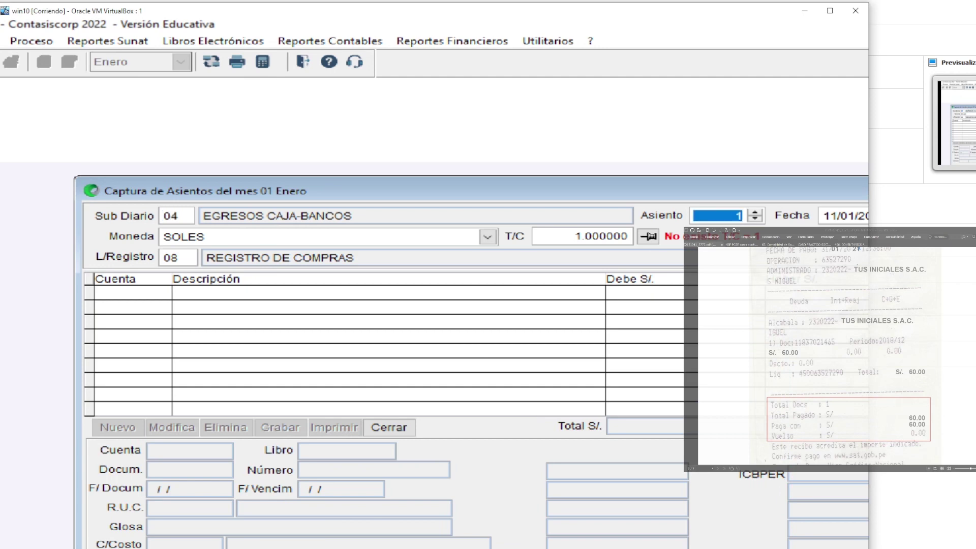
pyautogui.press('super+Escape')
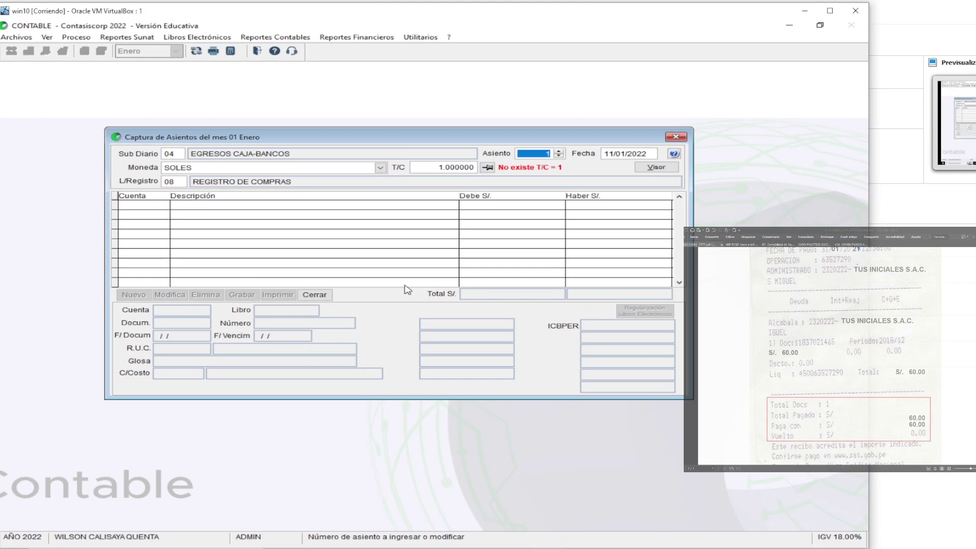
# Change the entry date to 31/01/2022
pyautogui.press('Return')
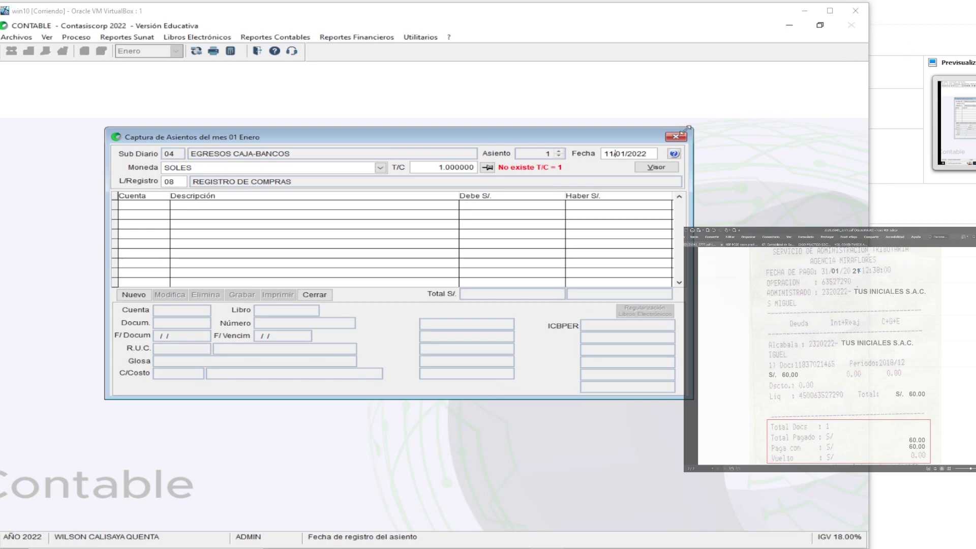
pyautogui.click(610, 154)
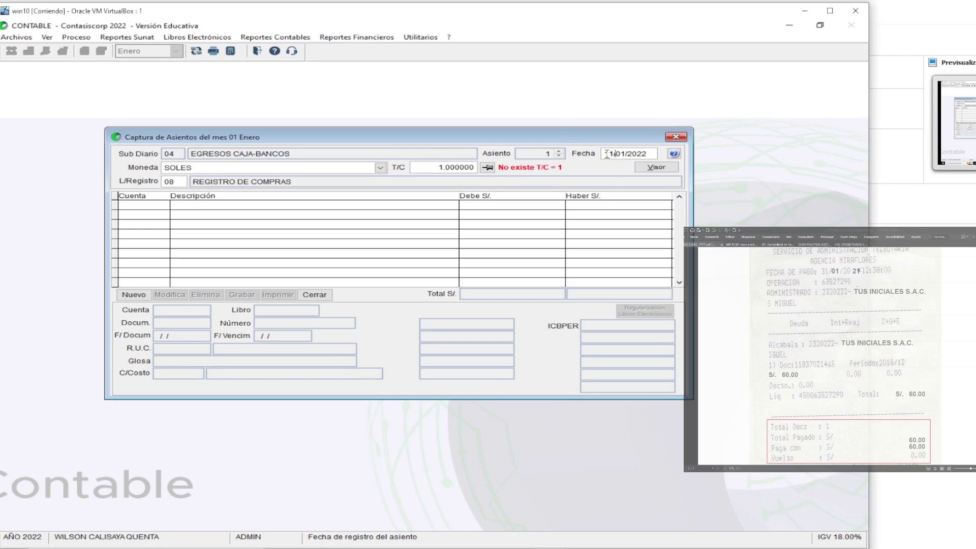
pyautogui.write('3')
pyautogui.press('Return')
pyautogui.press('Return')
pyautogui.press('Return')
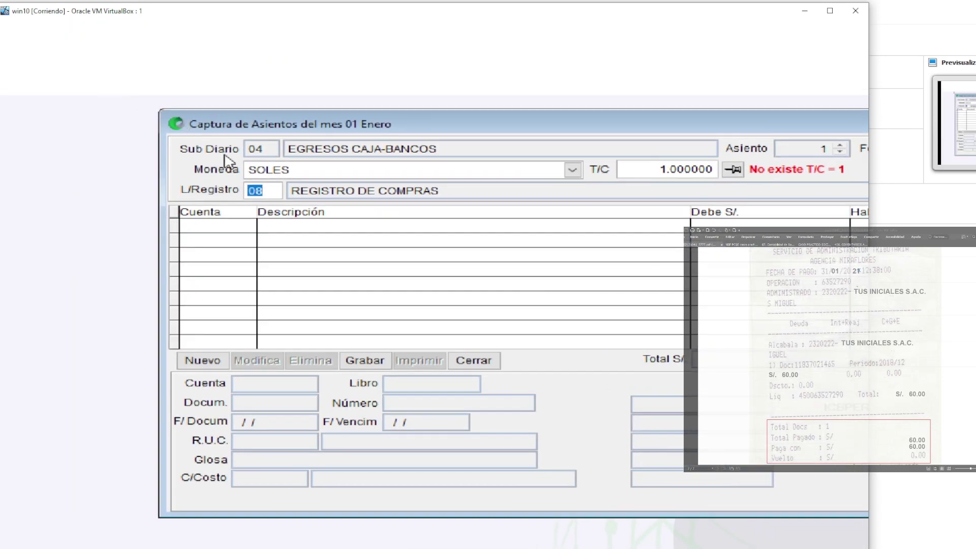
# Select 01 LIBRO CAJA Y BANCOS as the entry's register
pyautogui.doubleClick(253, 192)
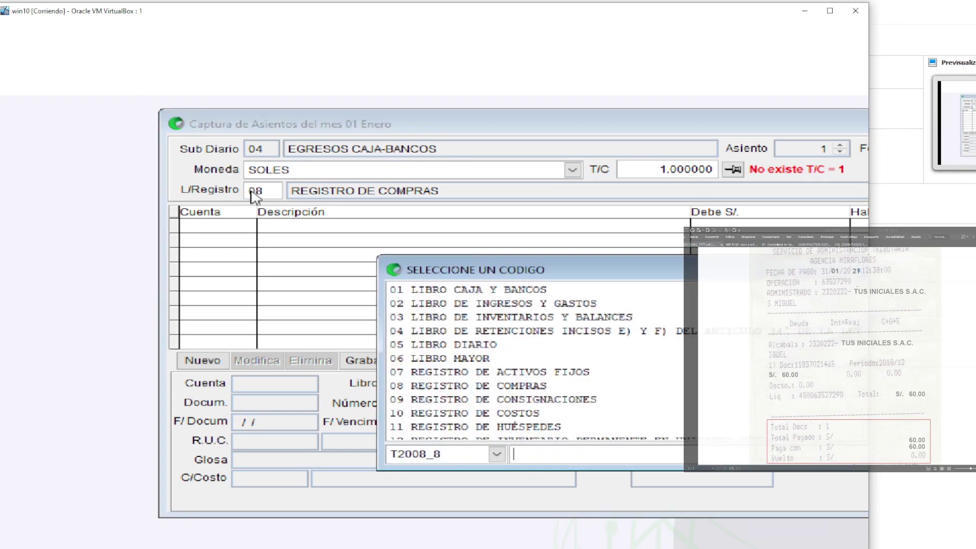
pyautogui.click(537, 291)
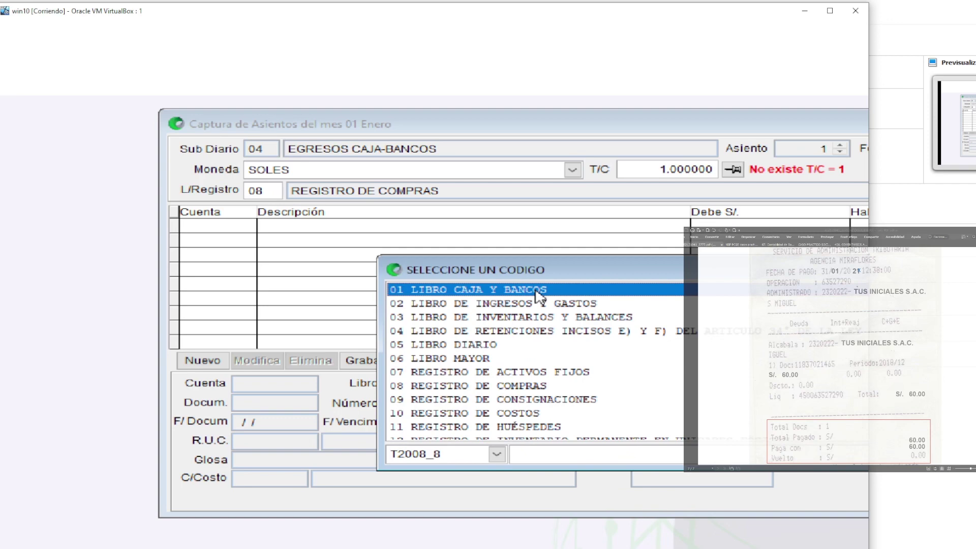
pyautogui.doubleClick(539, 290)
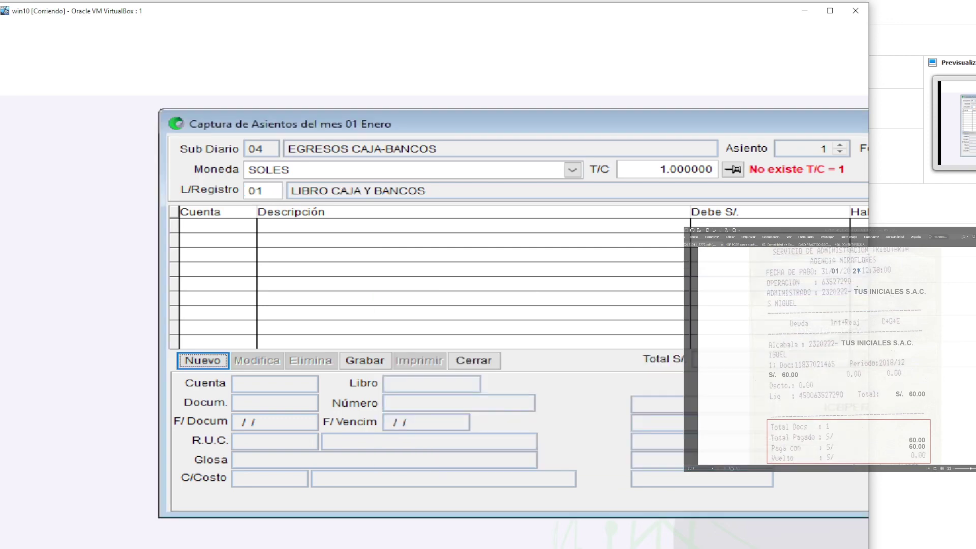
# Start a new entry line and search for accounts beginning with 64
pyautogui.press('Return')
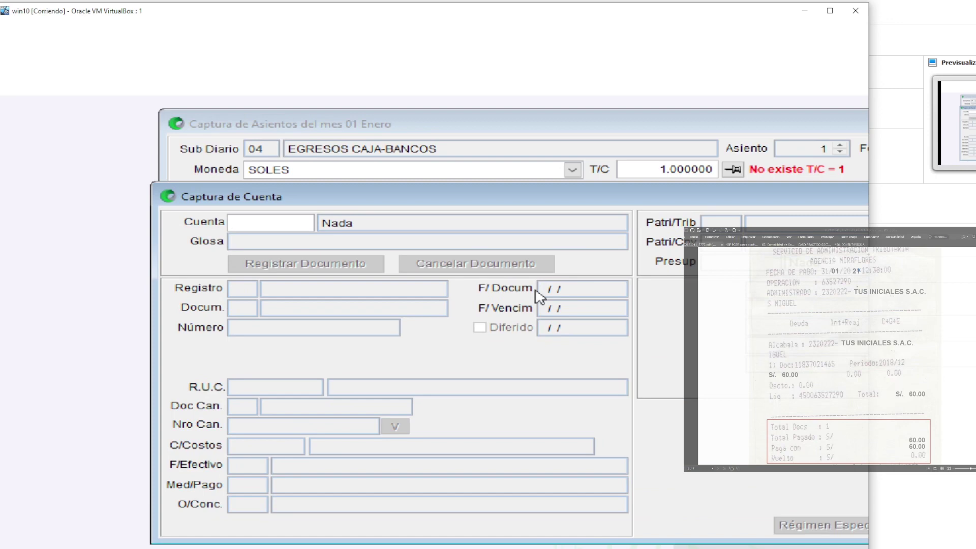
pyautogui.write('64')
pyautogui.press('Return')
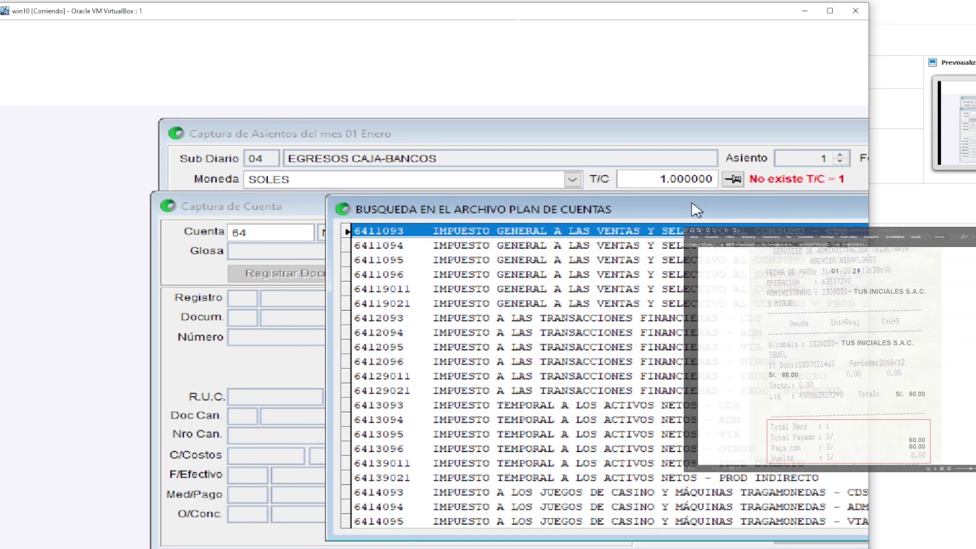
pyautogui.moveTo(691, 203); pyautogui.dragTo(502, 139)
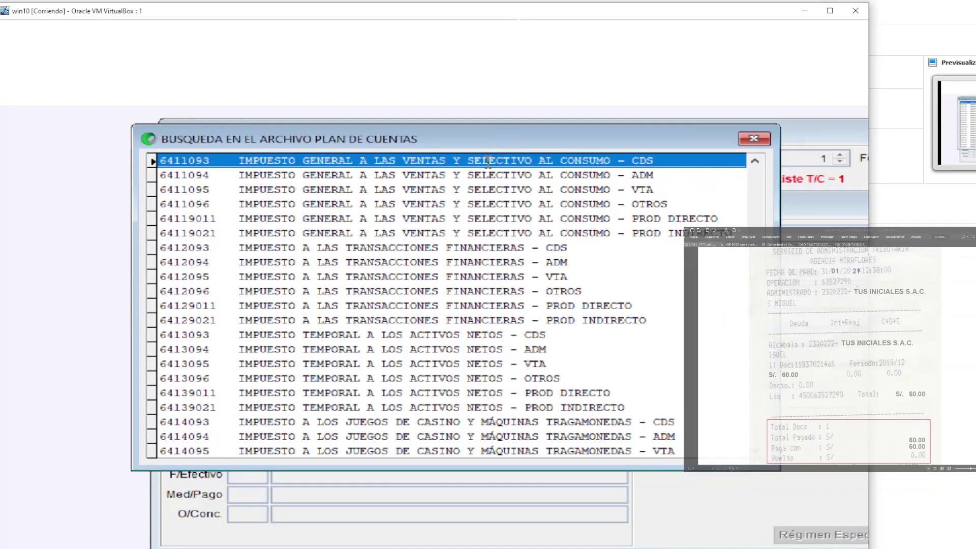
# Choose account 6439094 GOBIERNO LOCAL - OTROS - ADM from the BUSQUEDA list
pyautogui.scroll(-1, 405, 293)
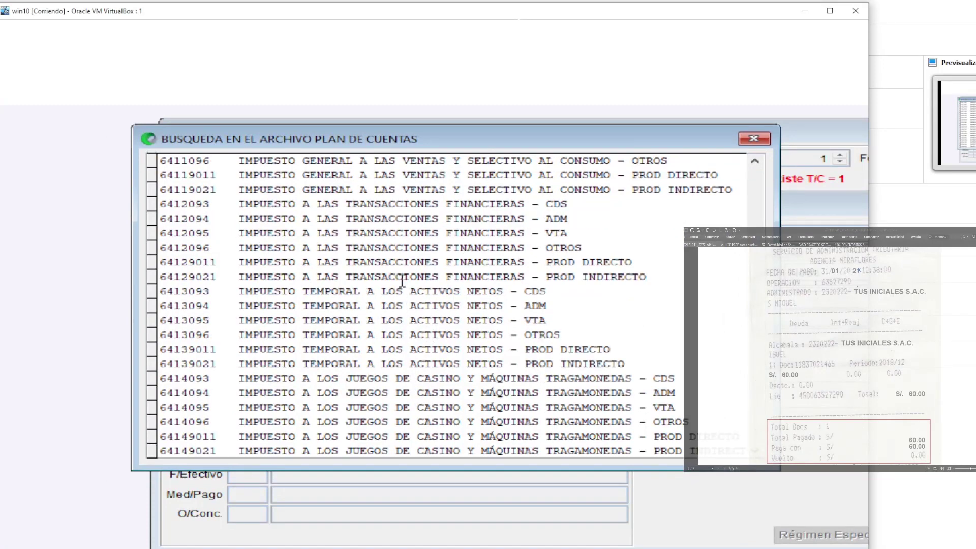
pyautogui.scroll(1, 402, 281)
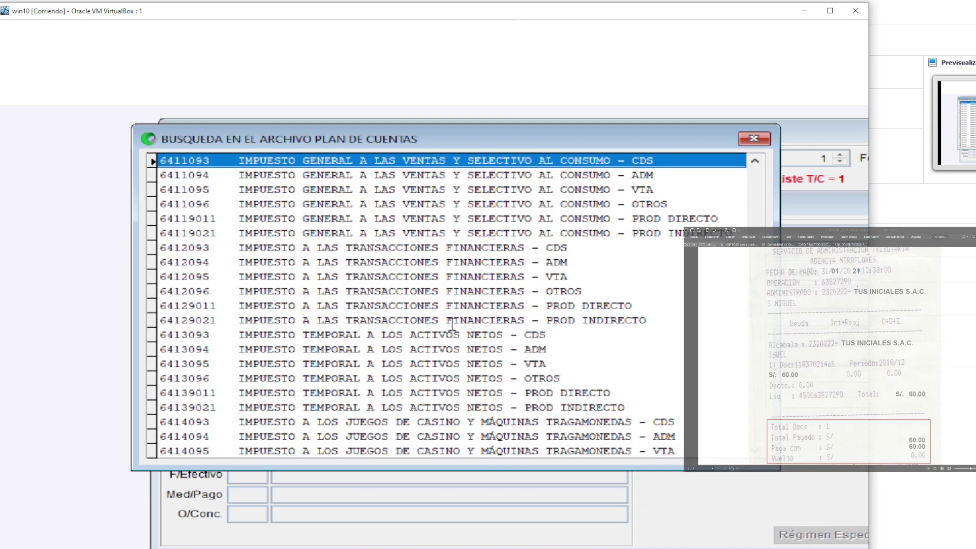
pyautogui.scroll(-2, 451, 324)
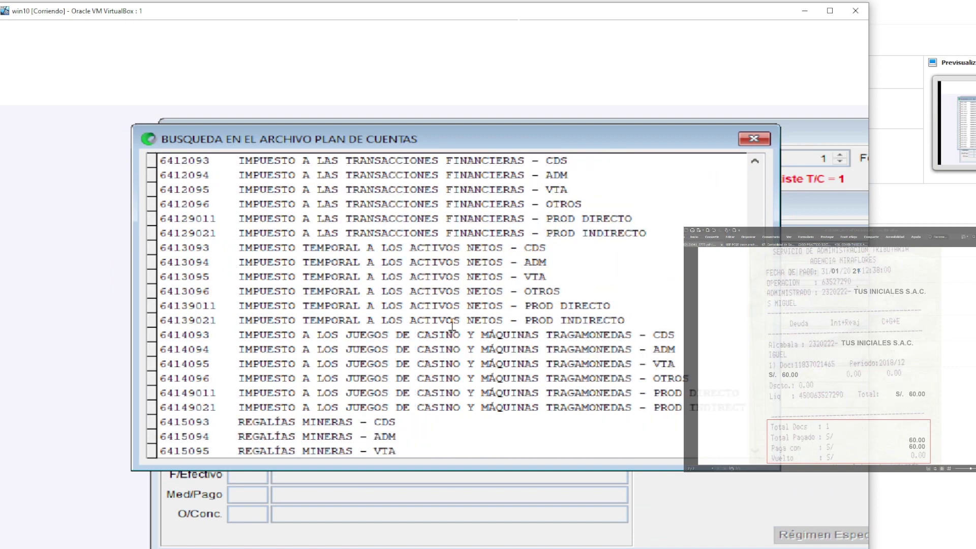
pyautogui.scroll(-4, 452, 324)
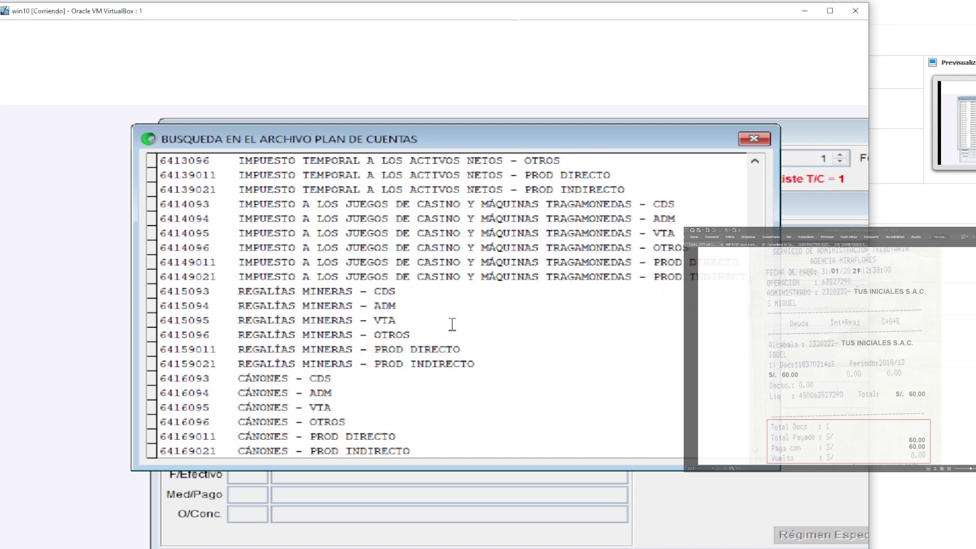
pyautogui.scroll(-5, 452, 324)
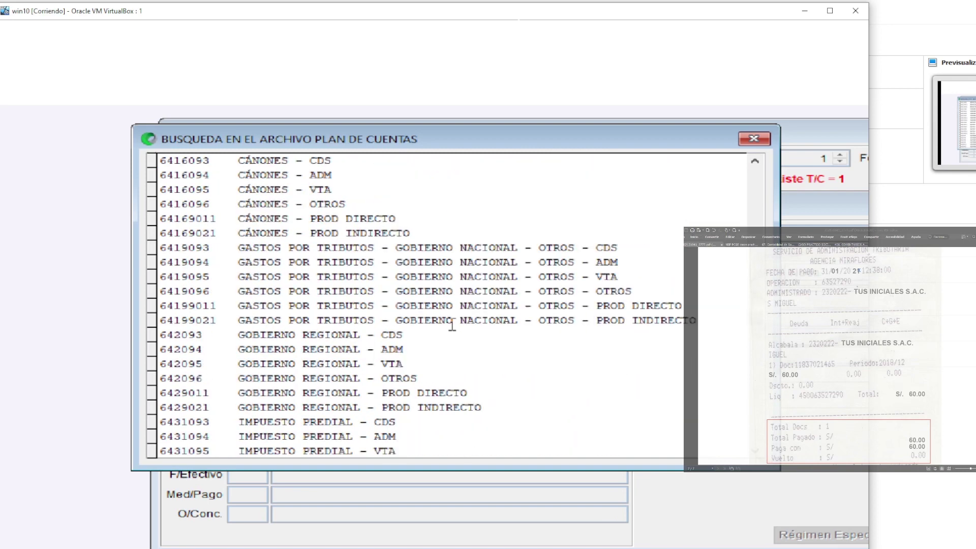
pyautogui.scroll(-1, 452, 324)
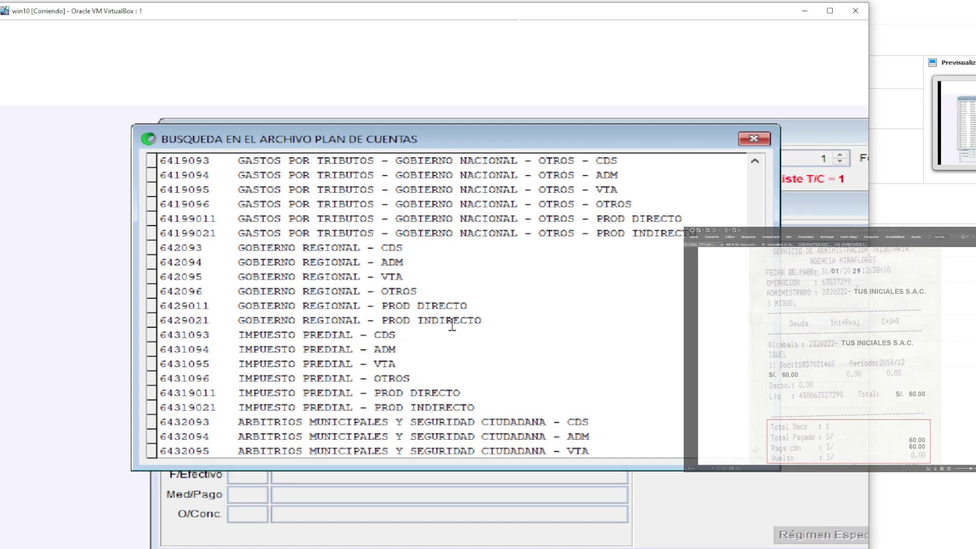
pyautogui.scroll(2, 452, 324)
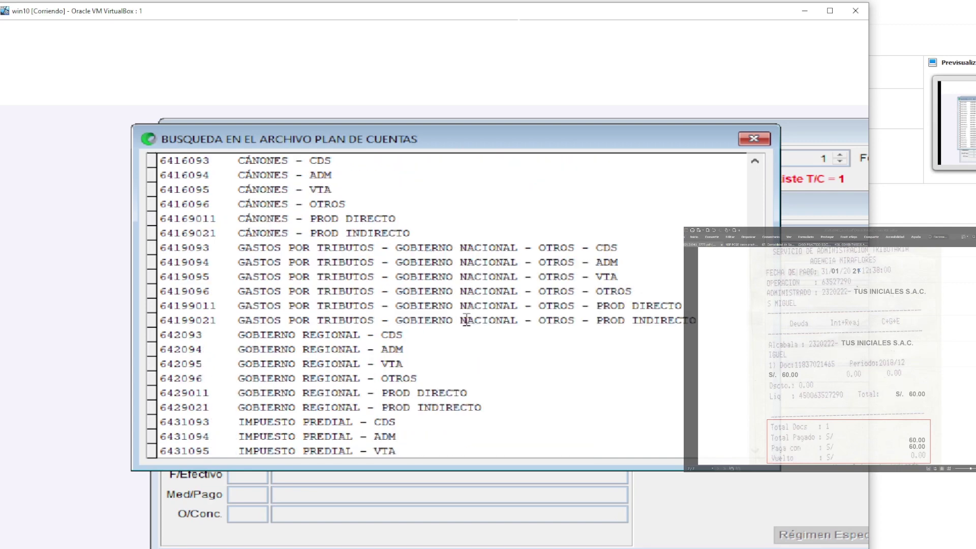
pyautogui.scroll(-2, 461, 349)
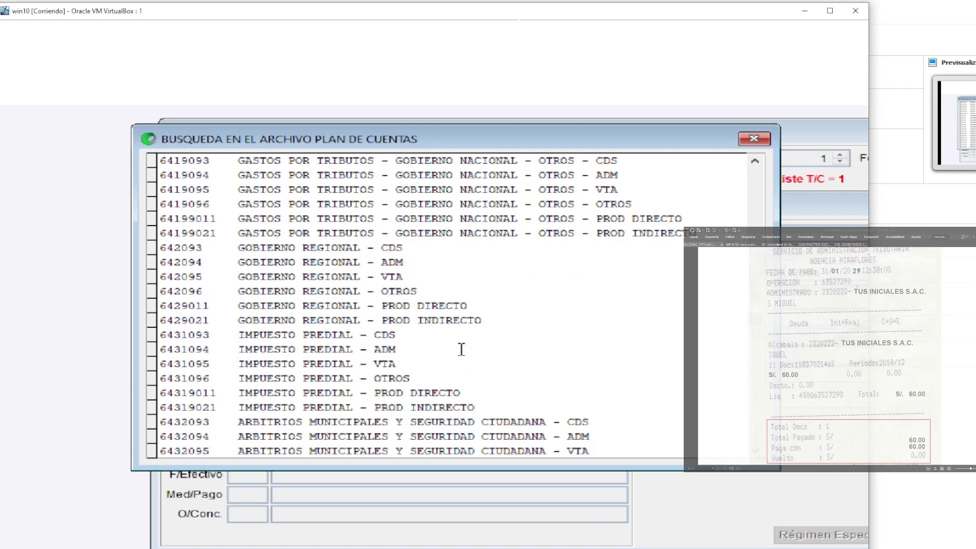
pyautogui.scroll(-1, 461, 349)
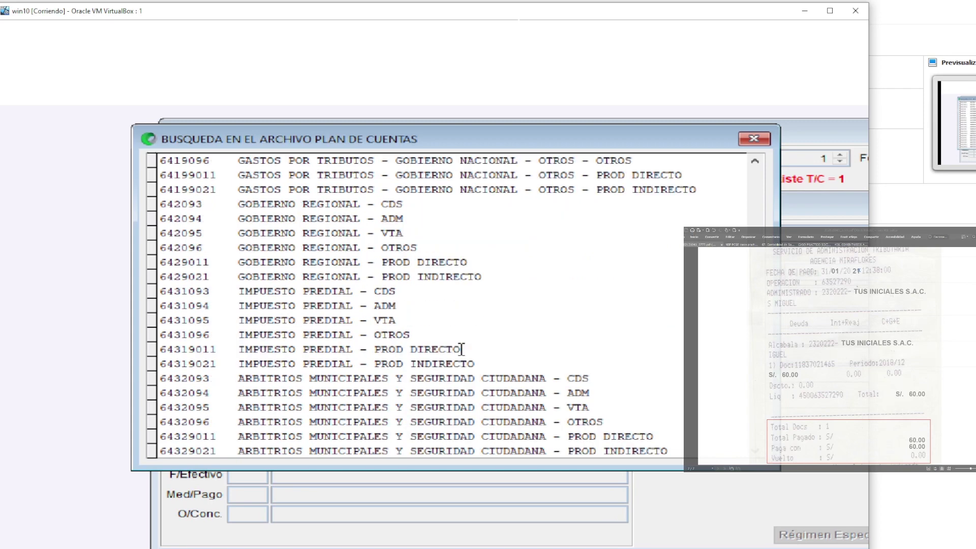
pyautogui.scroll(-1, 461, 349)
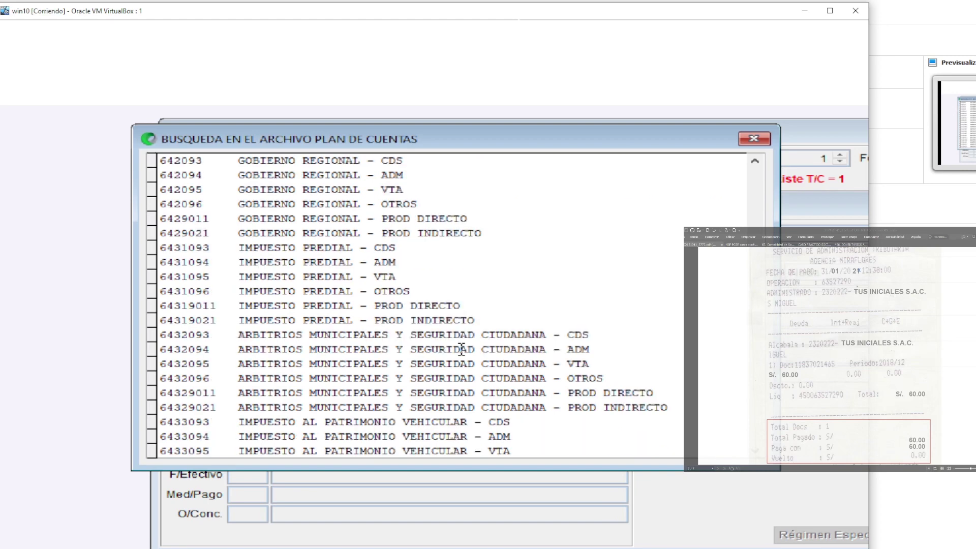
pyautogui.scroll(-2, 461, 349)
pyautogui.scroll(1, 461, 349)
pyautogui.scroll(-1, 461, 349)
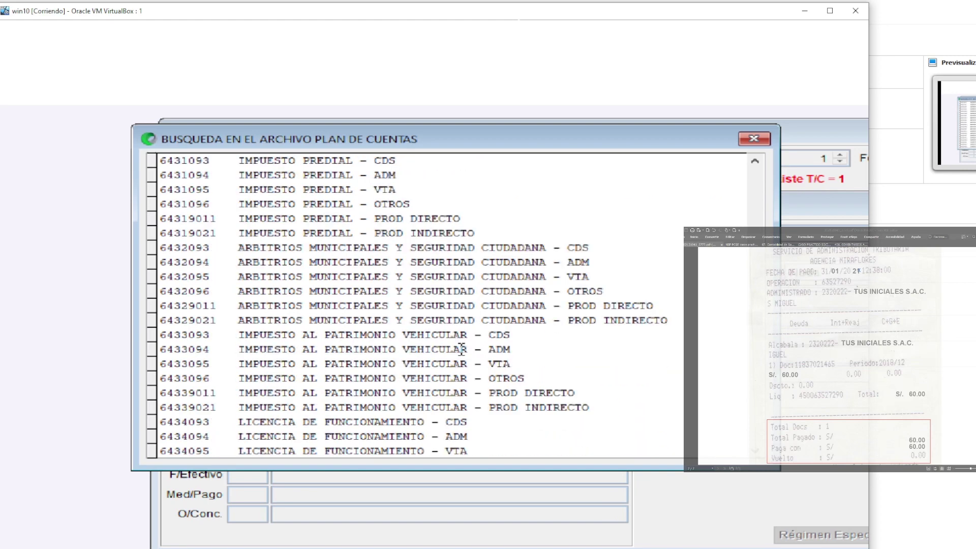
pyautogui.scroll(-2, 461, 349)
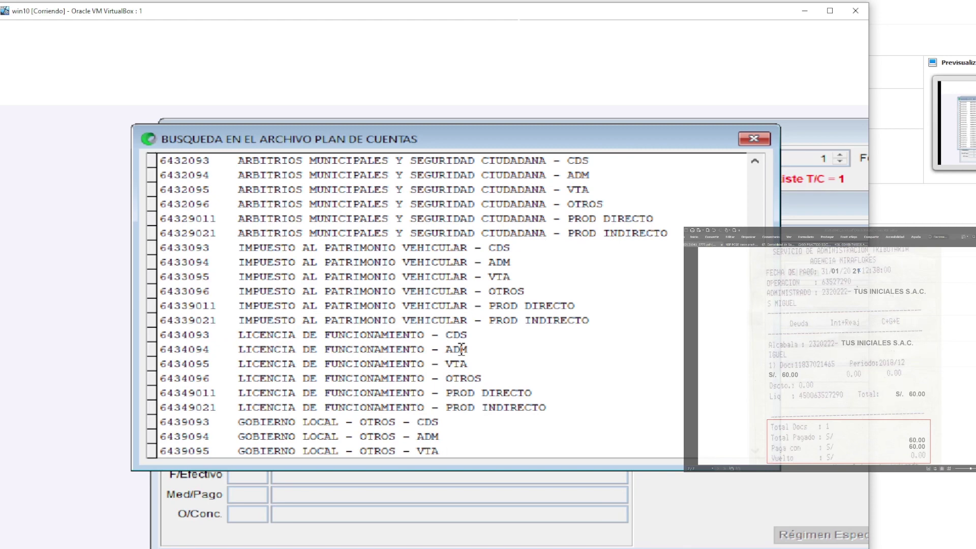
pyautogui.scroll(-1, 461, 349)
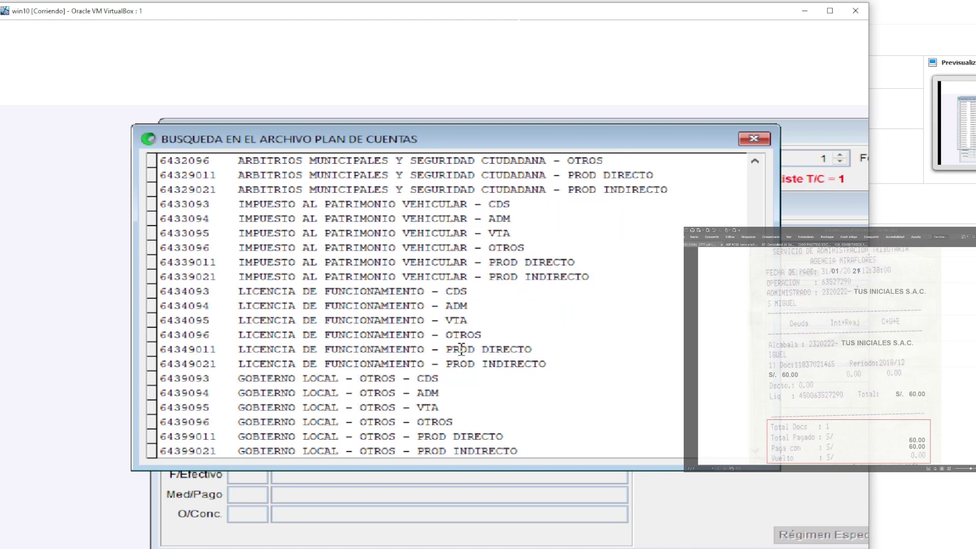
pyautogui.scroll(-1, 392, 401)
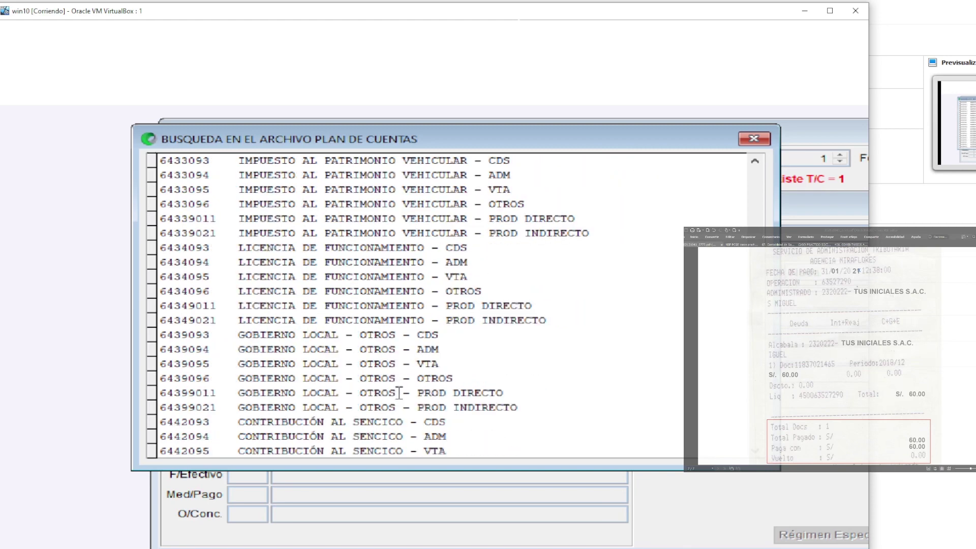
pyautogui.click(275, 335)
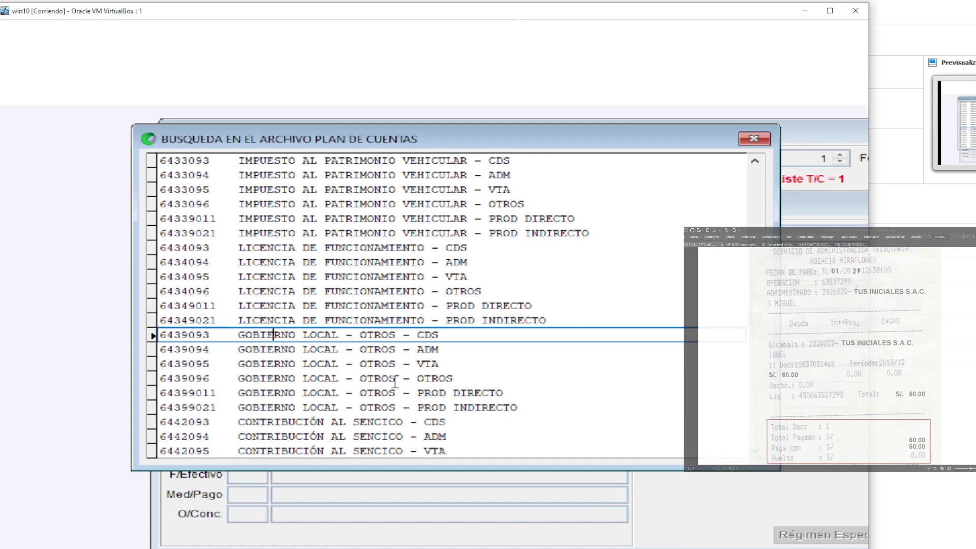
pyautogui.click(336, 351)
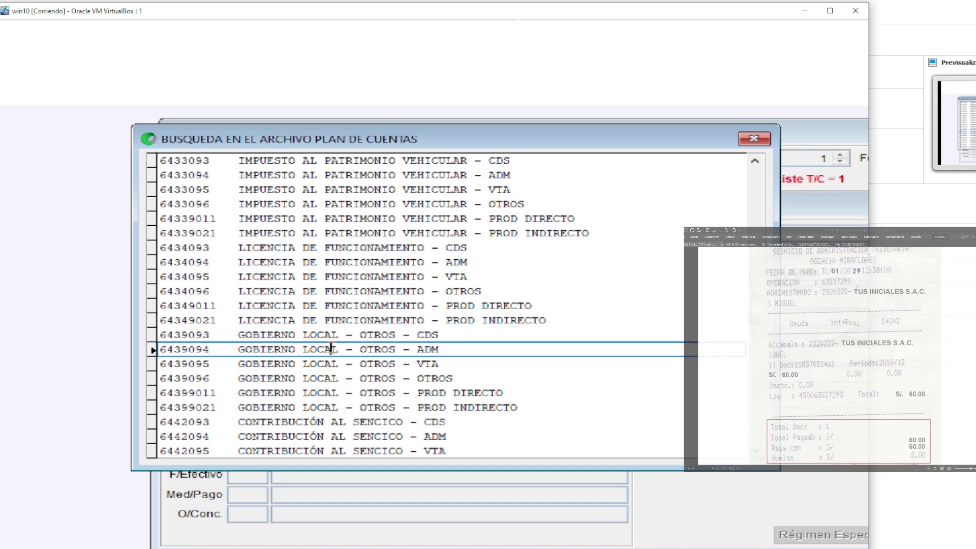
pyautogui.doubleClick(332, 349)
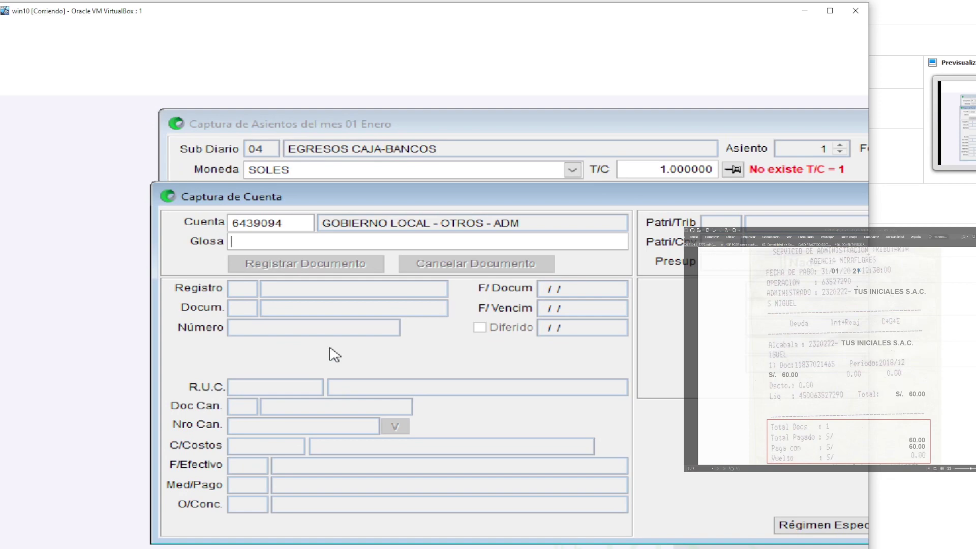
# Describe the 6439094 line as 'PAGO ALCABALA' and accept it into the entry
pyautogui.write('PAGO ALCABALA')
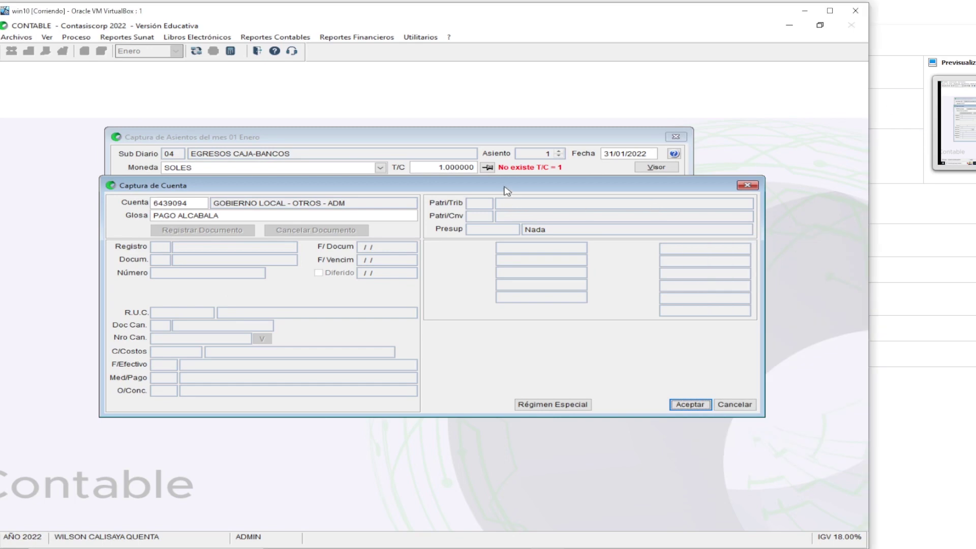
pyautogui.press('Return')
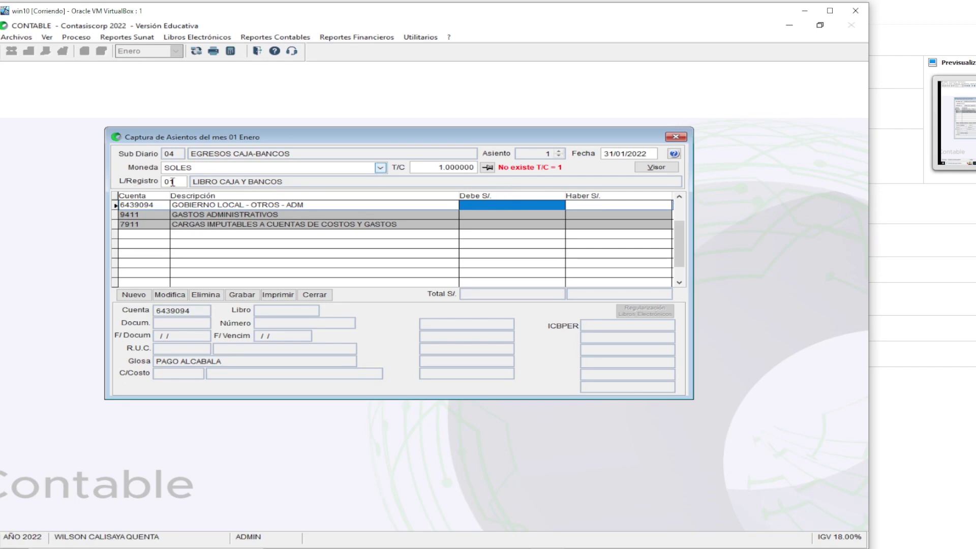
# Enter a 60.00 debit on the 6439094 alcabala row
pyautogui.press('super+plus')
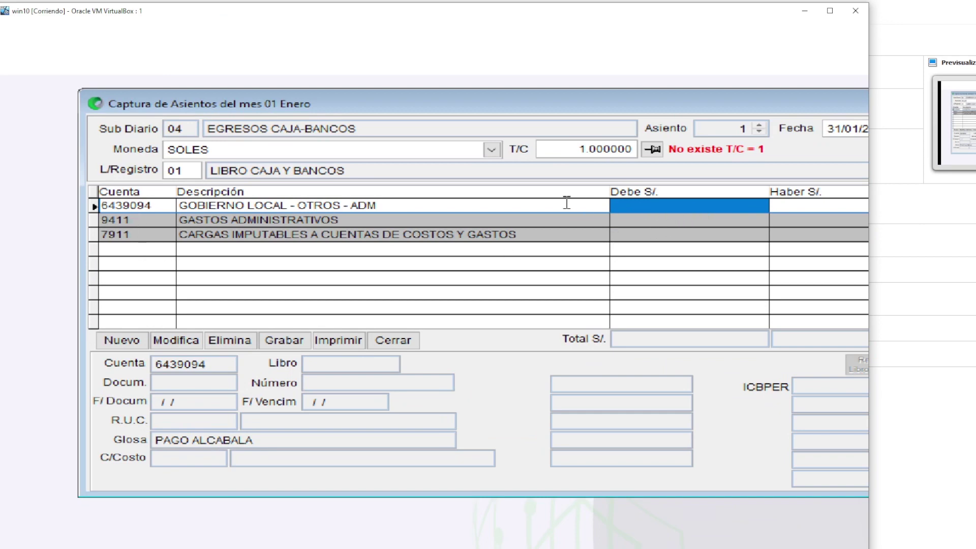
pyautogui.write('60')
pyautogui.press('Return')
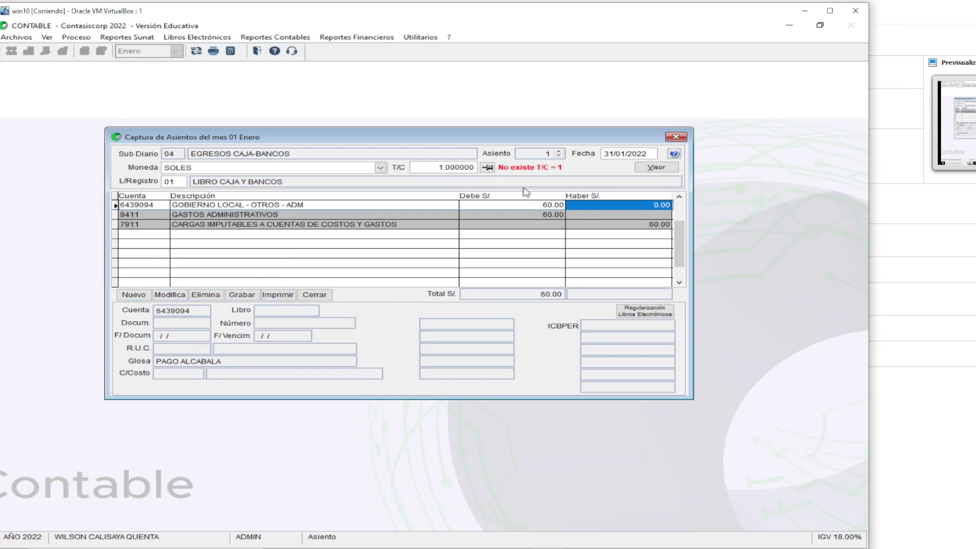
pyautogui.click(142, 296)
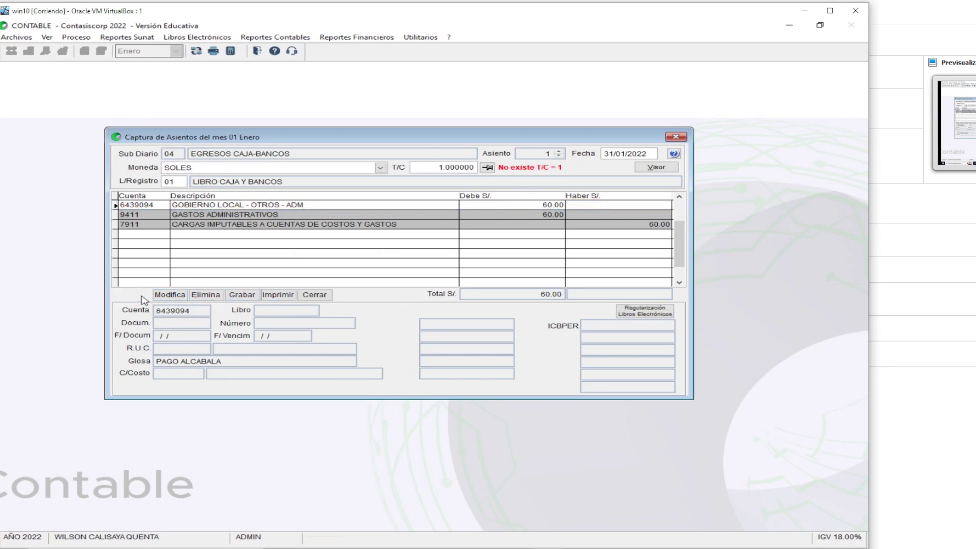
# Start a 1011 CAJA MN line with document type ZZ VARIOS, number 3101
pyautogui.write('10')
pyautogui.press('Return')
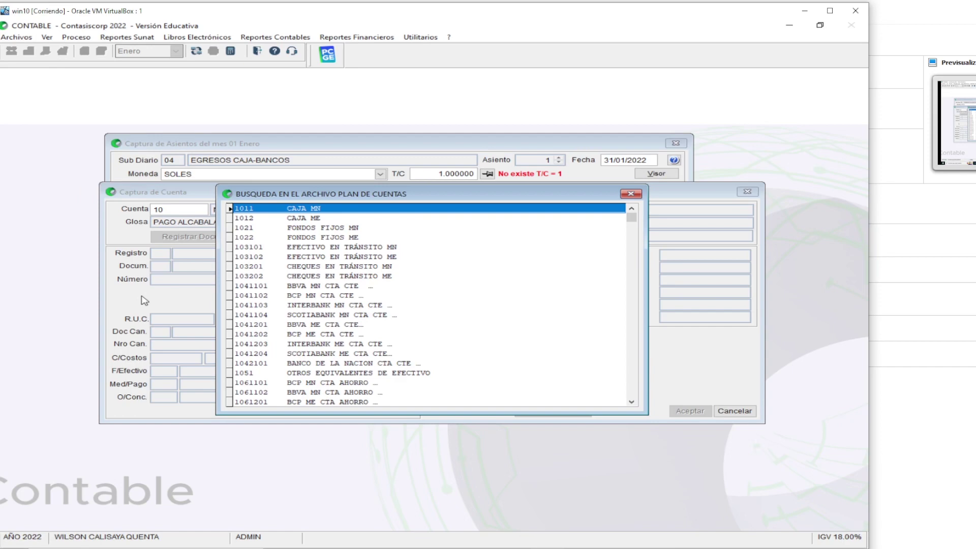
pyautogui.press('Return')
pyautogui.press('Return')
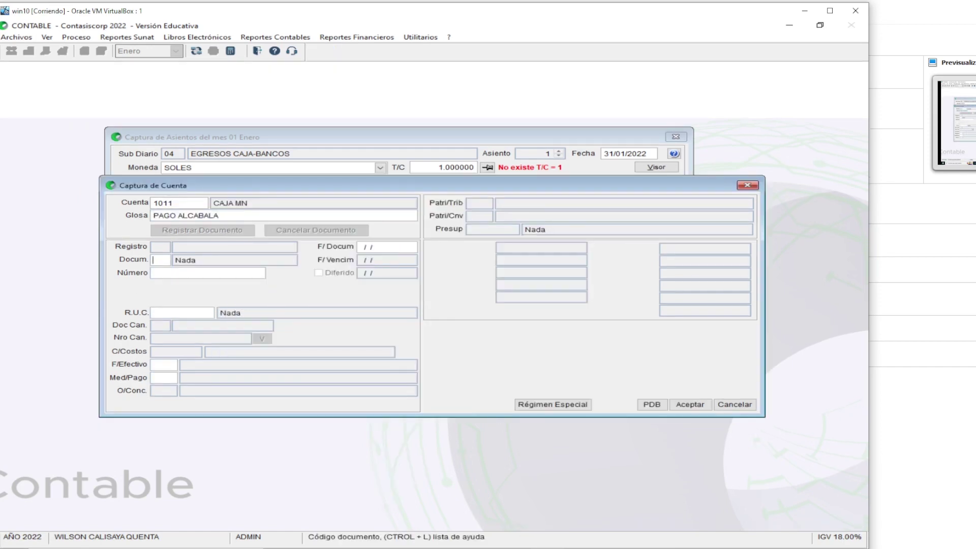
pyautogui.hotkey('ctrl', 'l')
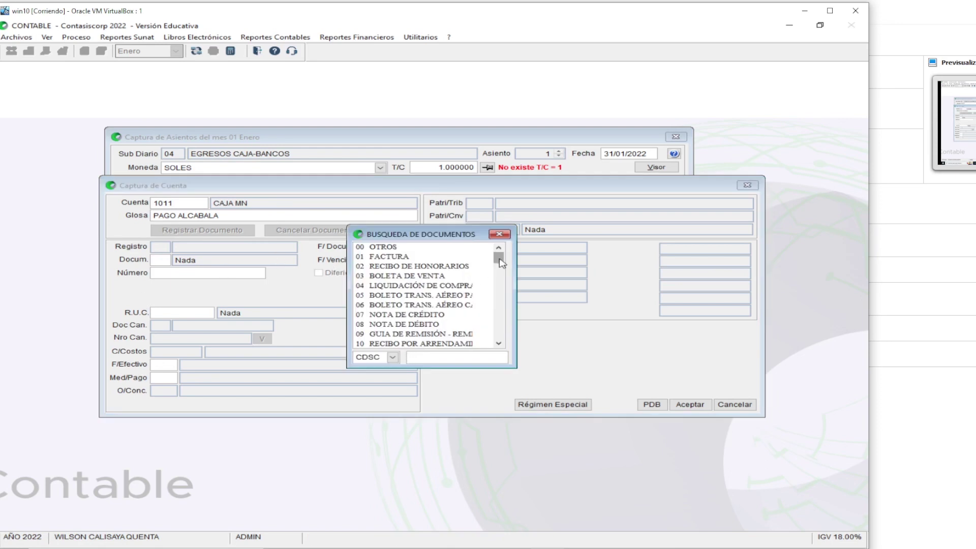
pyautogui.moveTo(499, 258); pyautogui.dragTo(499, 348)
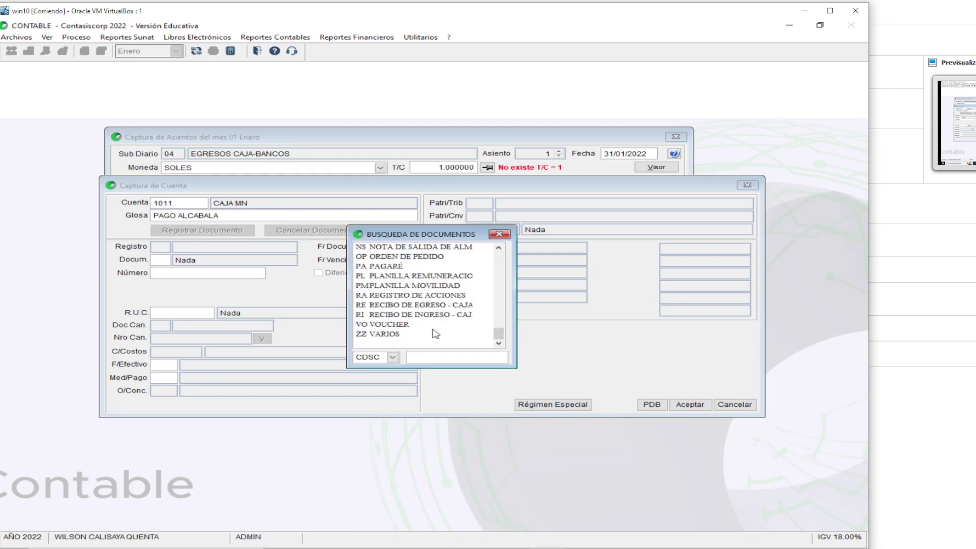
pyautogui.click(394, 334)
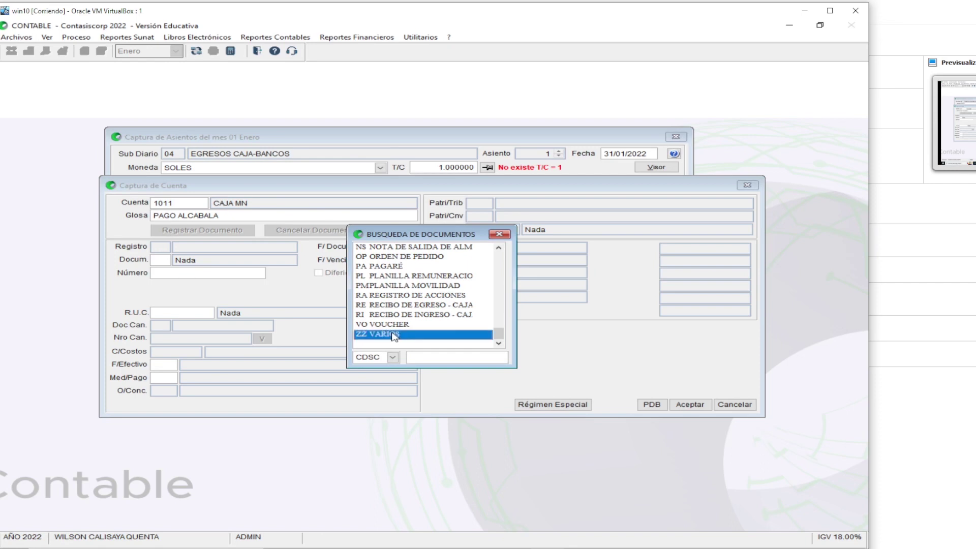
pyautogui.doubleClick(395, 335)
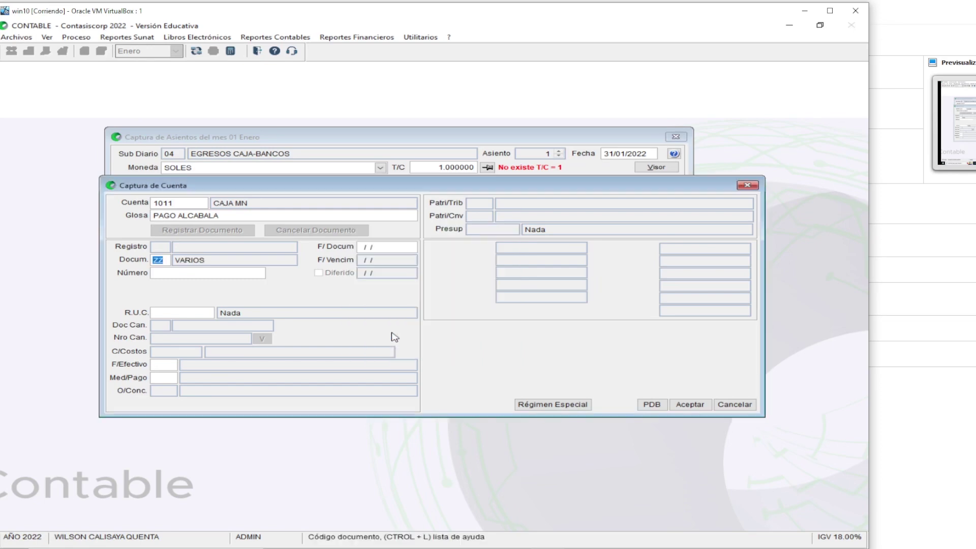
pyautogui.press('Return')
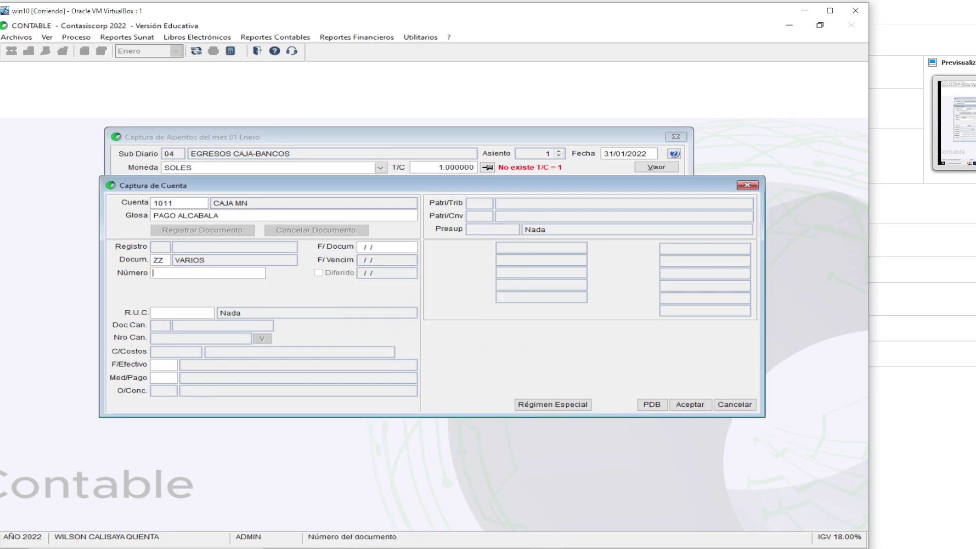
pyautogui.write('3101')
pyautogui.press('Return')
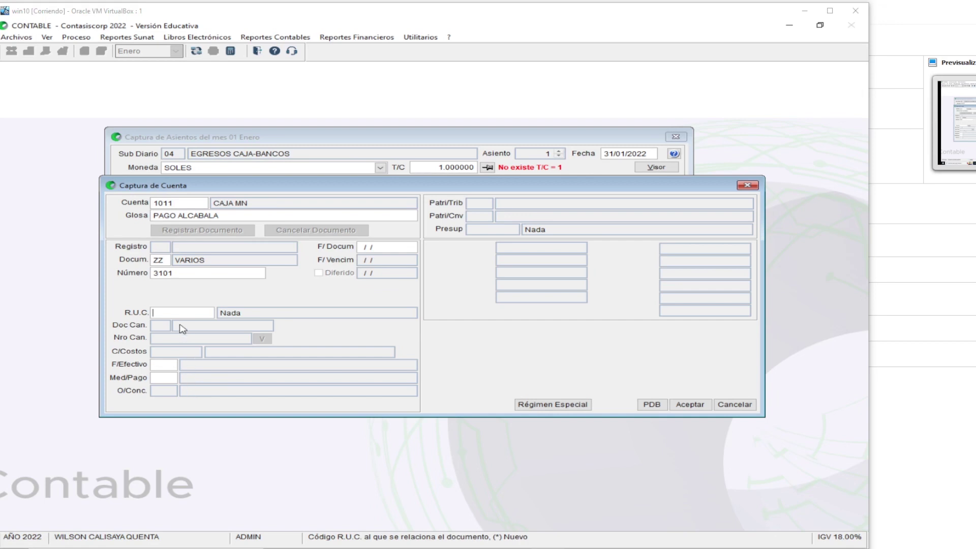
# Enter the payee's RUC for the cash line
pyautogui.click(165, 312)
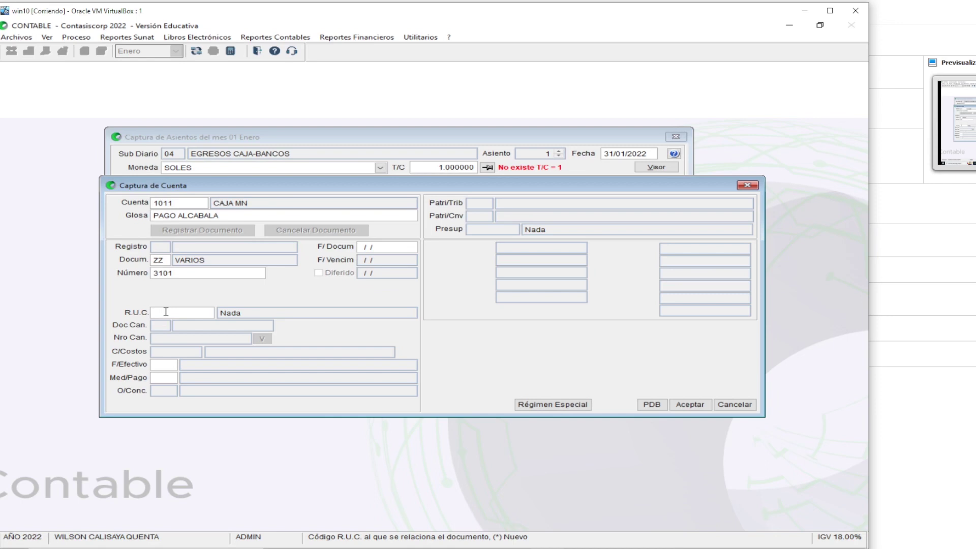
pyautogui.press('Return')
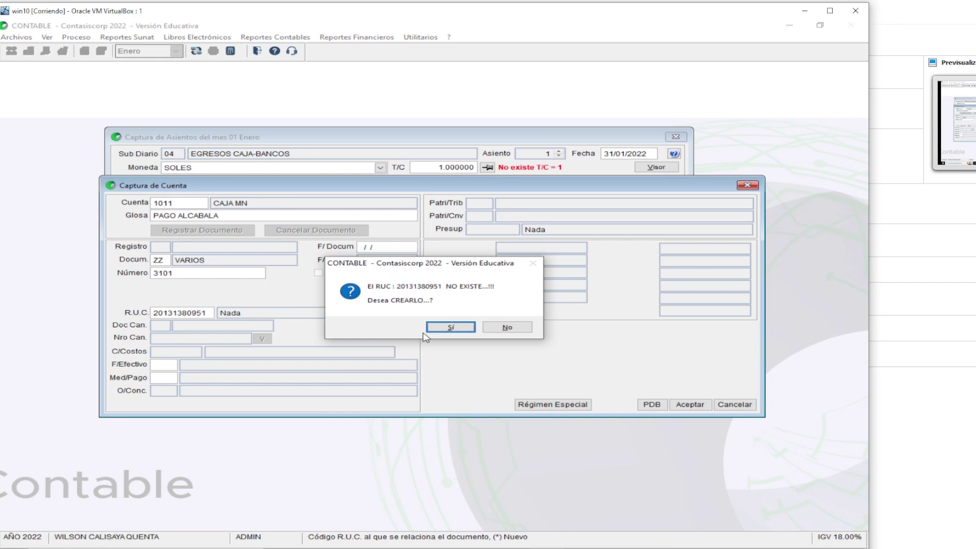
# Create the RUC as a new entity, importing SUNAT data for MUNICIPALIDAD METROPOLITANA DE LIMA
pyautogui.click(438, 327)
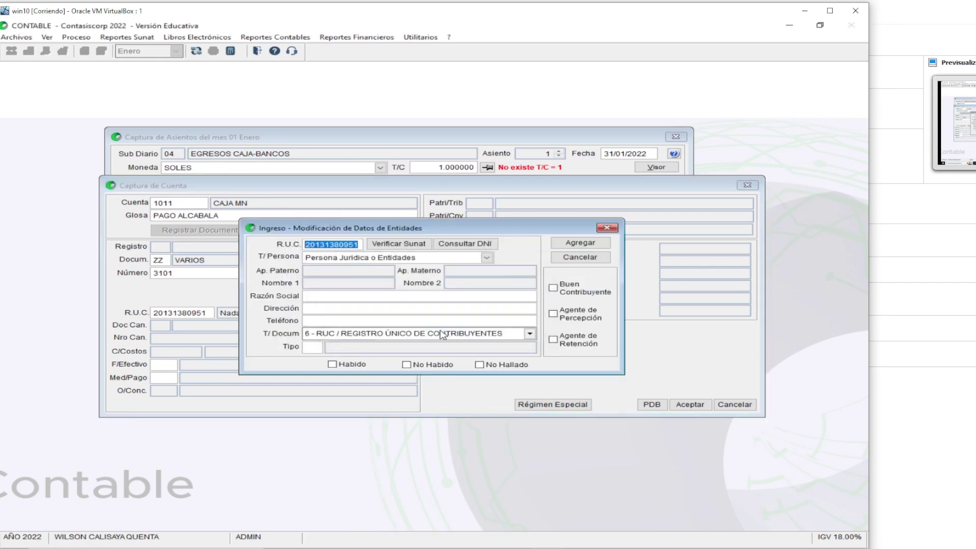
pyautogui.press('super+plus')
pyautogui.click(410, 249)
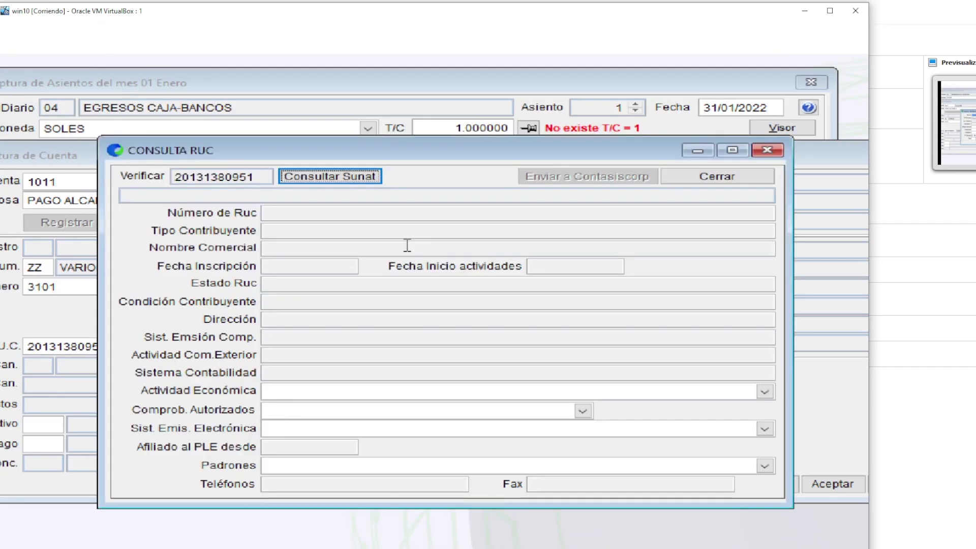
pyautogui.click(350, 174)
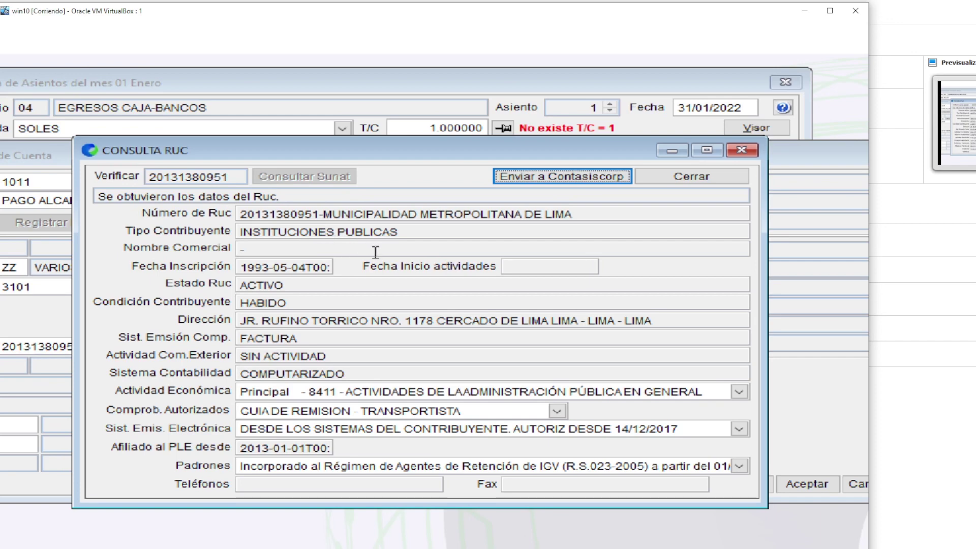
pyautogui.click(537, 179)
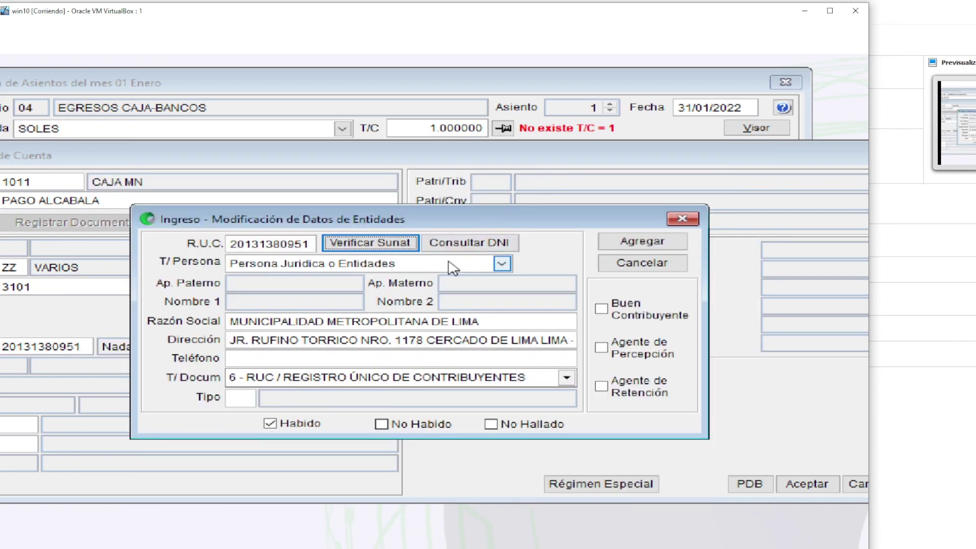
# Set the new entity's type to 02 PROVEEDORES
pyautogui.click(240, 398)
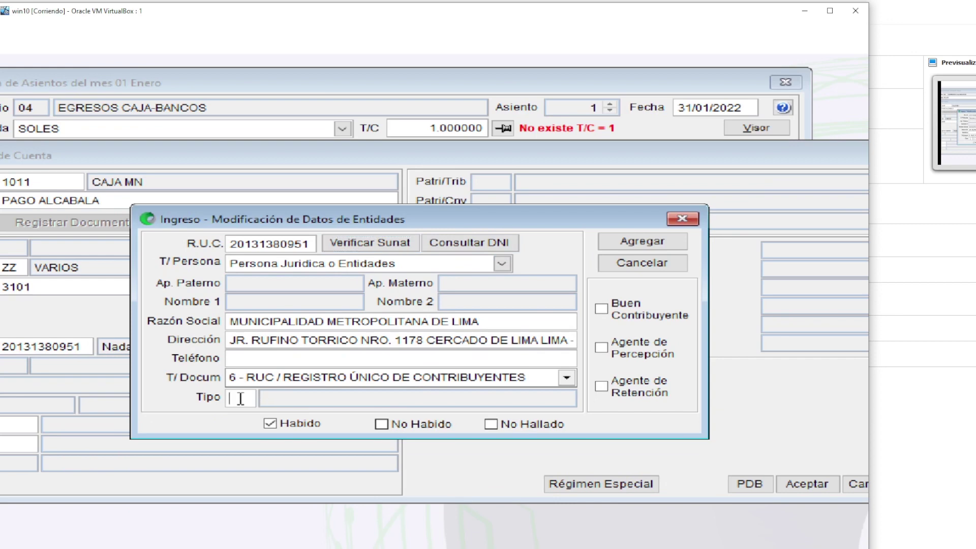
pyautogui.doubleClick(240, 398)
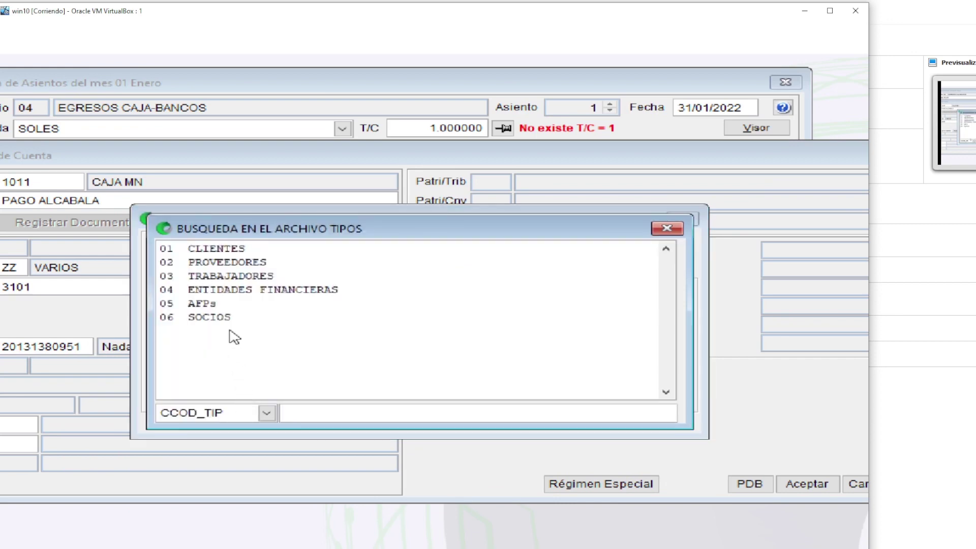
pyautogui.click(235, 268)
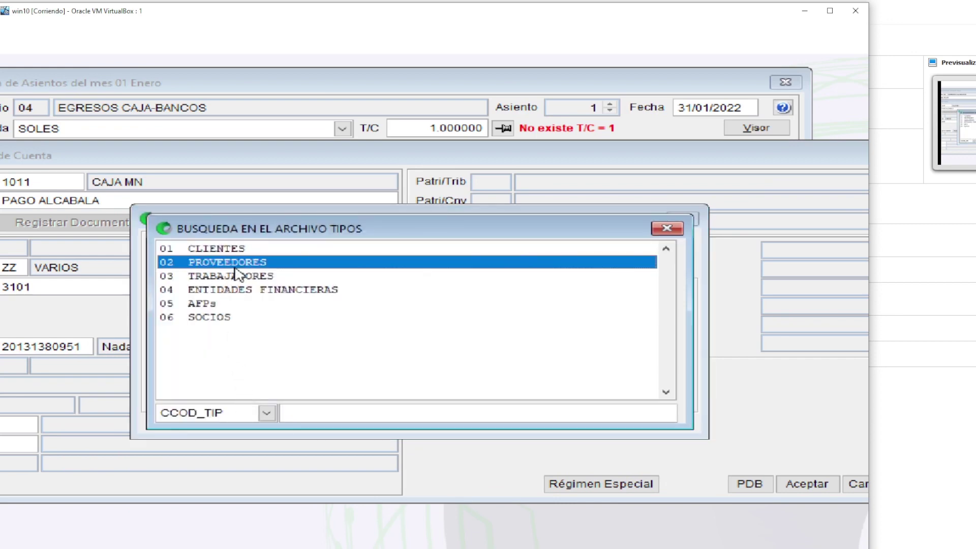
pyautogui.doubleClick(236, 268)
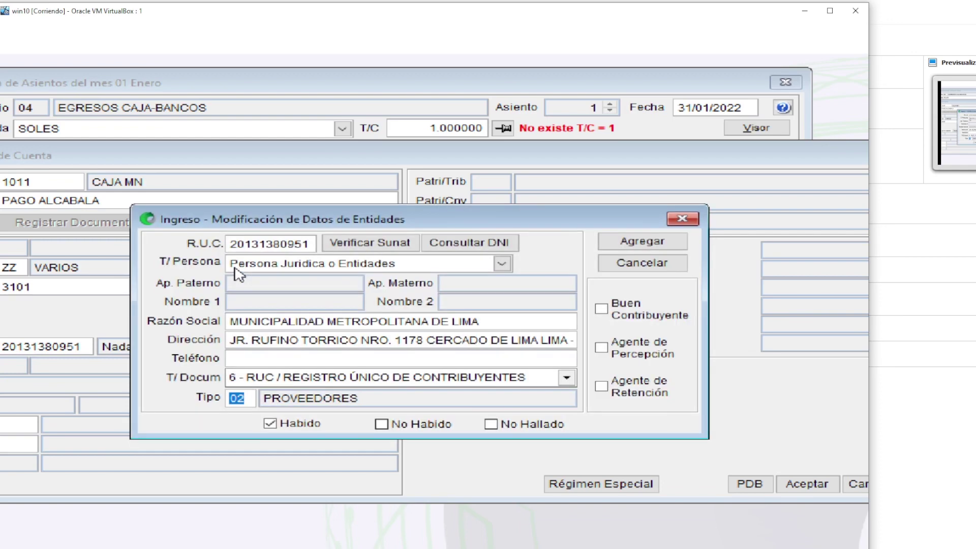
# Add the entity, date the document 31/01/2022 and set cash-flow code F055
pyautogui.press('Return')
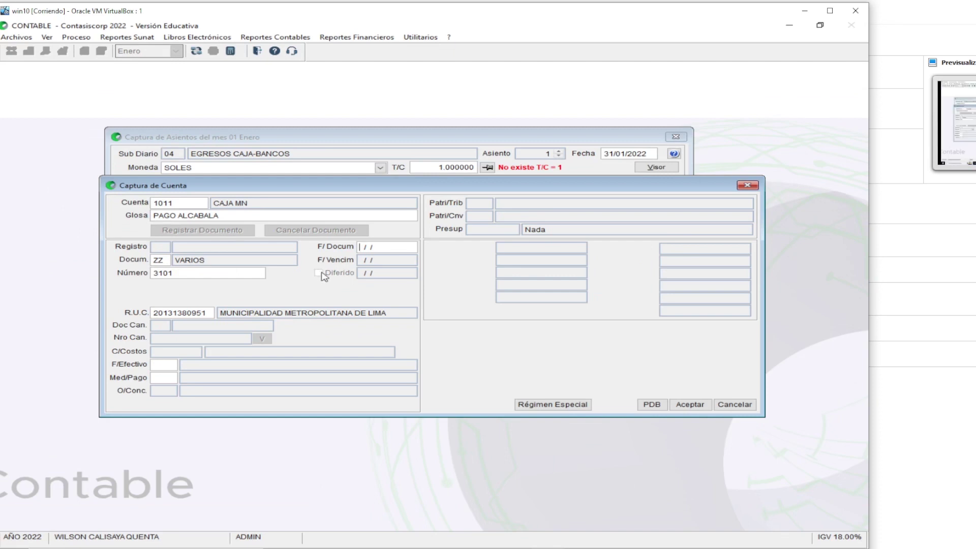
pyautogui.write('31')
pyautogui.press('Return')
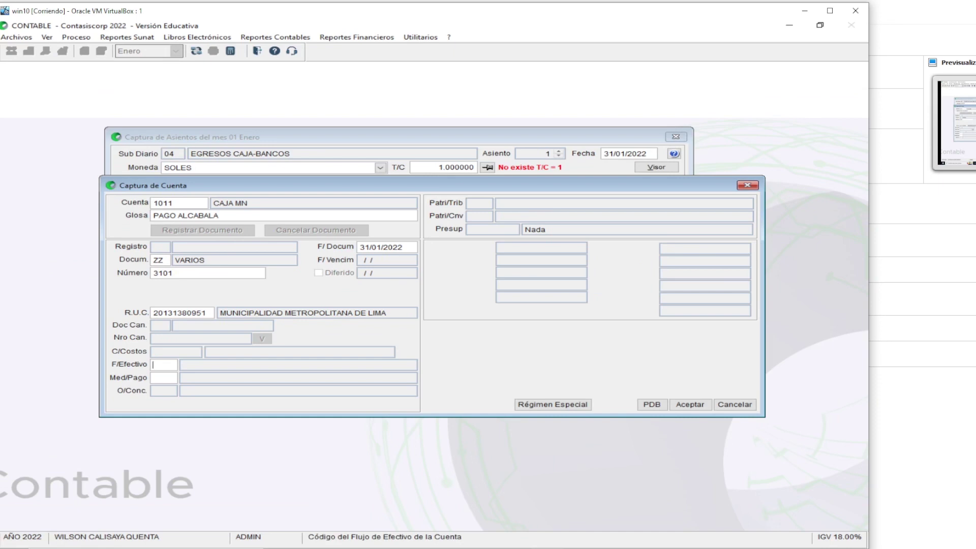
pyautogui.press('Return')
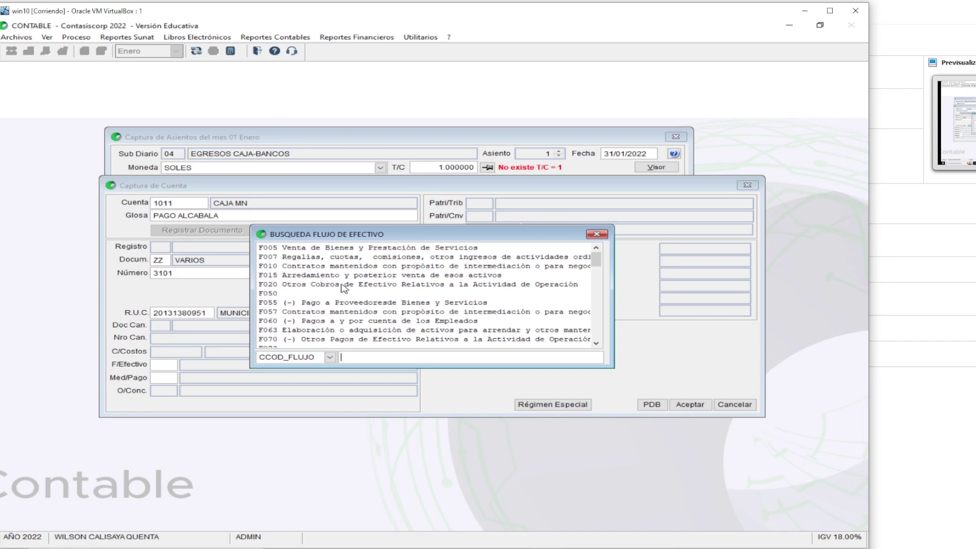
pyautogui.click(366, 304)
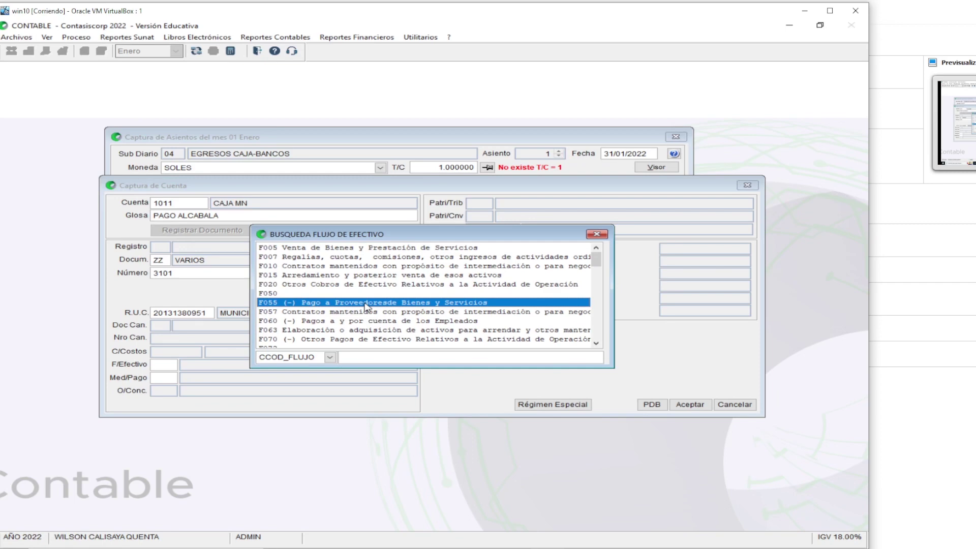
pyautogui.doubleClick(366, 304)
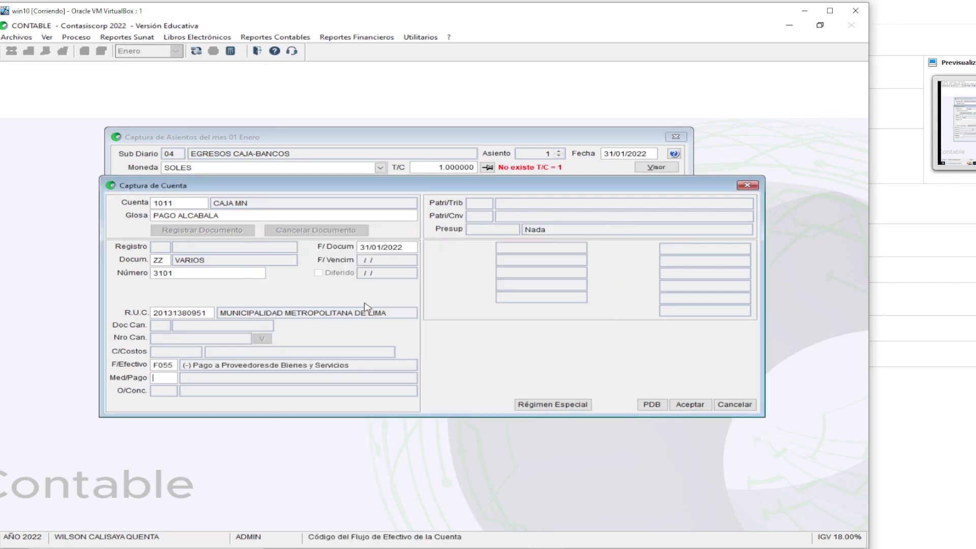
# Set payment method 008 and add the CAJA MN line to the entry
pyautogui.press('Return')
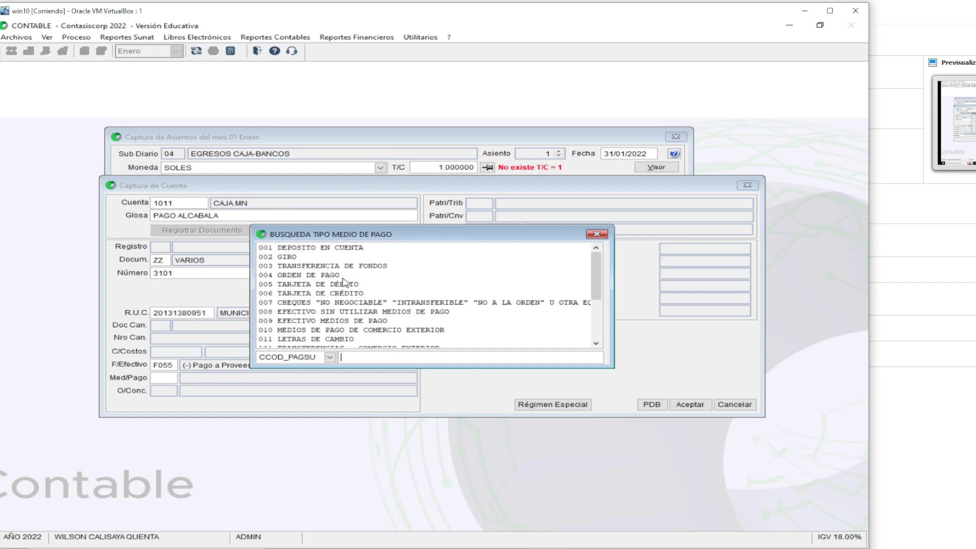
pyautogui.click(333, 312)
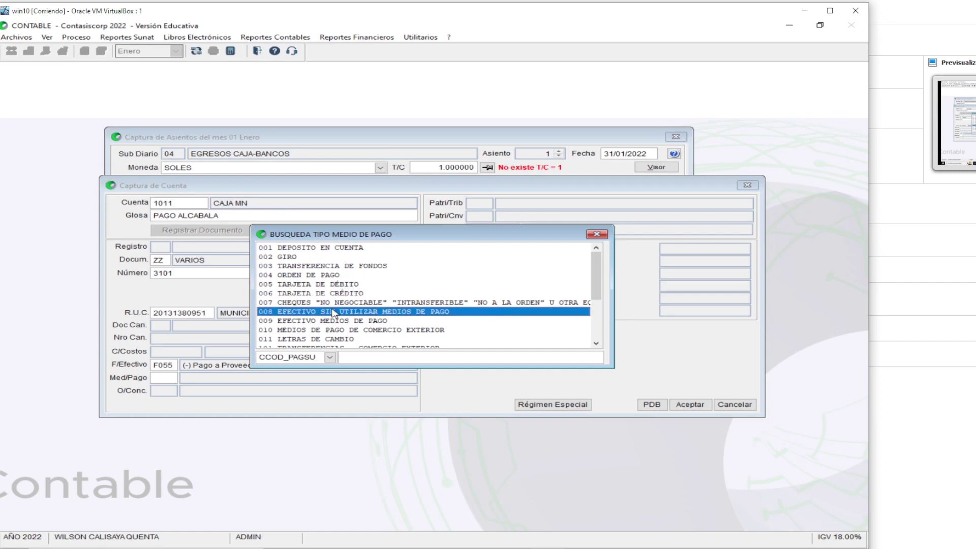
pyautogui.doubleClick(333, 312)
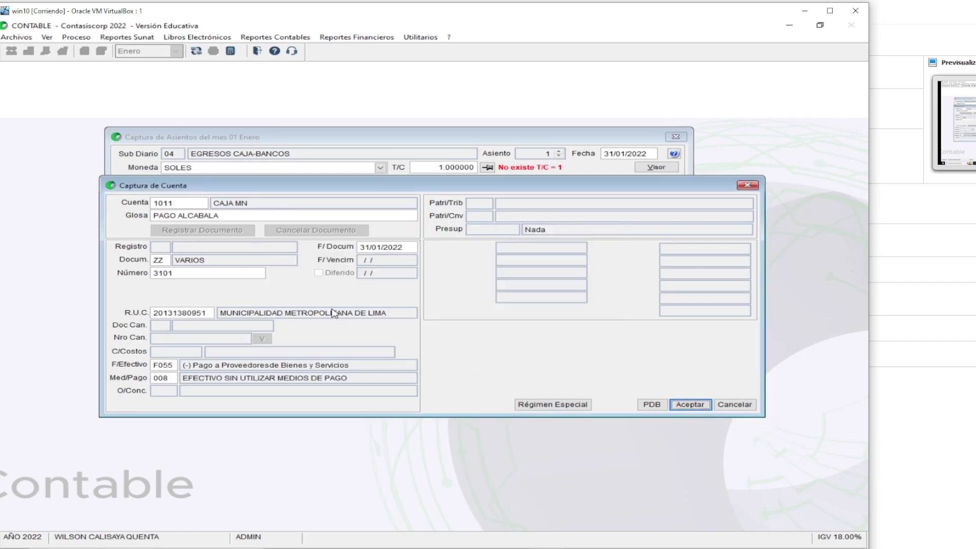
pyautogui.click(172, 377)
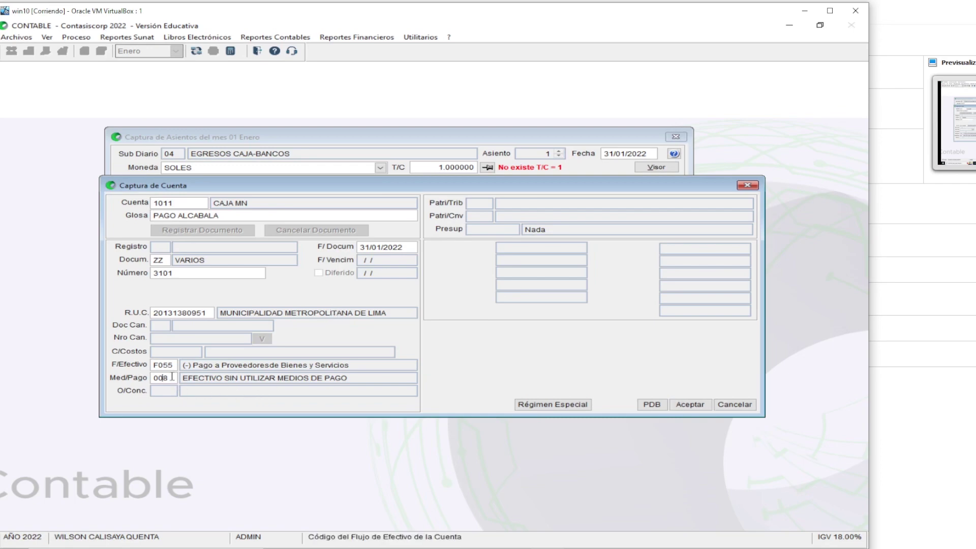
pyautogui.doubleClick(172, 377)
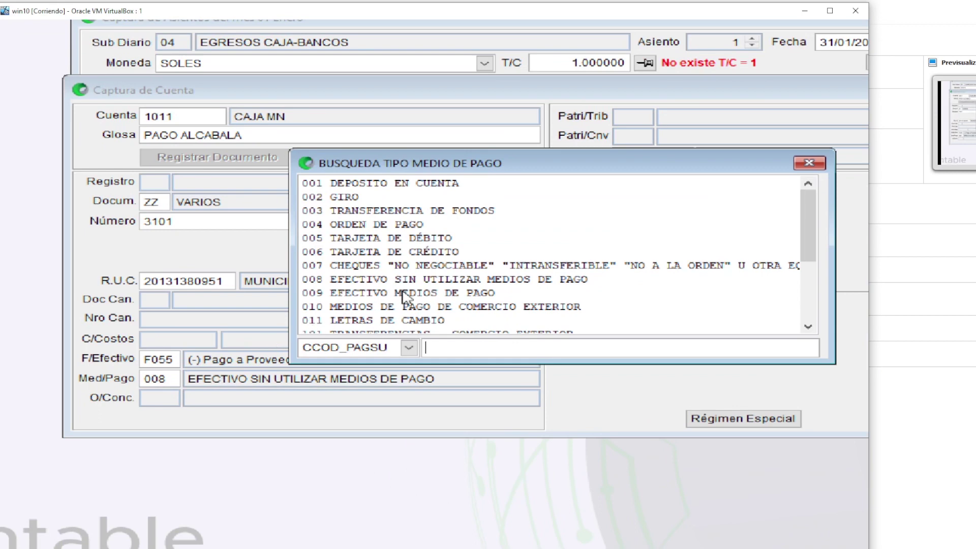
pyautogui.doubleClick(405, 286)
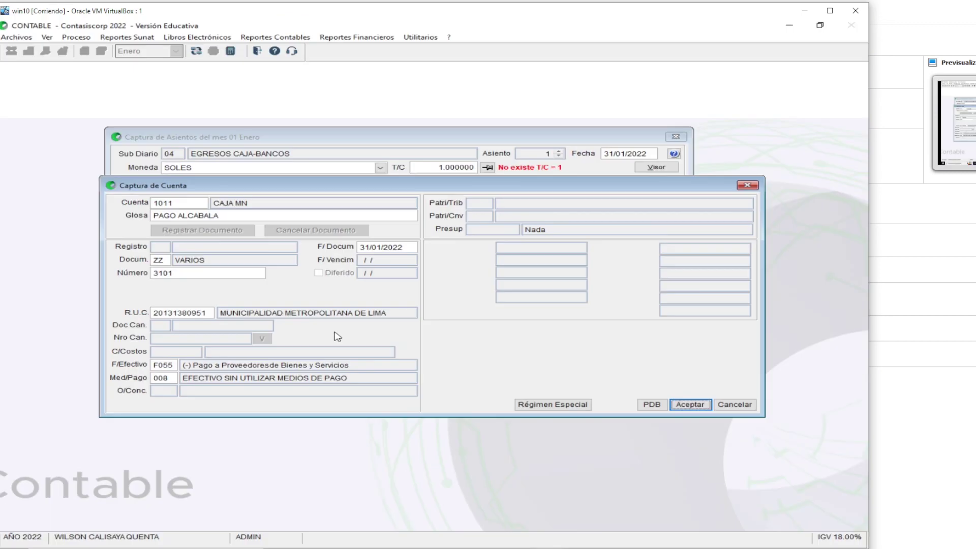
pyautogui.press('Return')
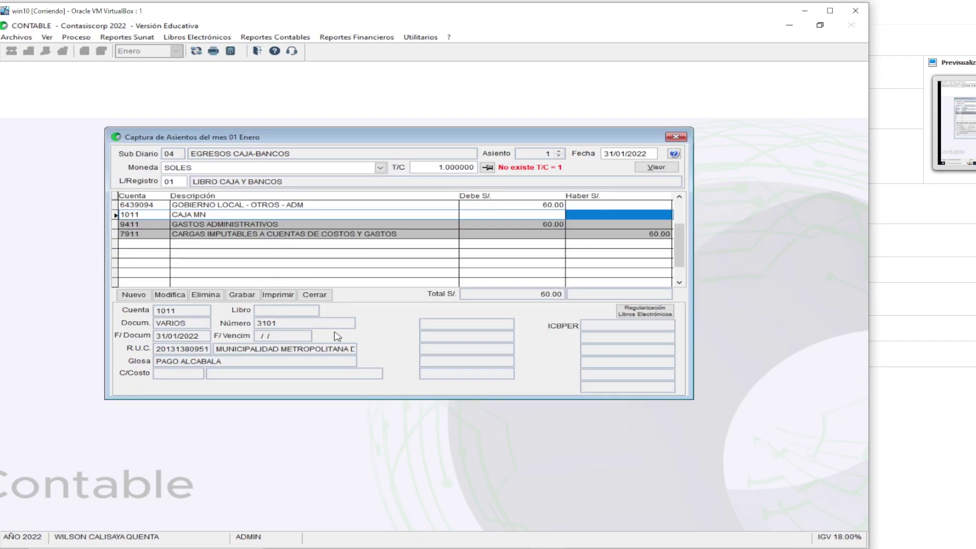
# Attempt to save the entry and decline the unbalanced-entry warning
pyautogui.press('Left')
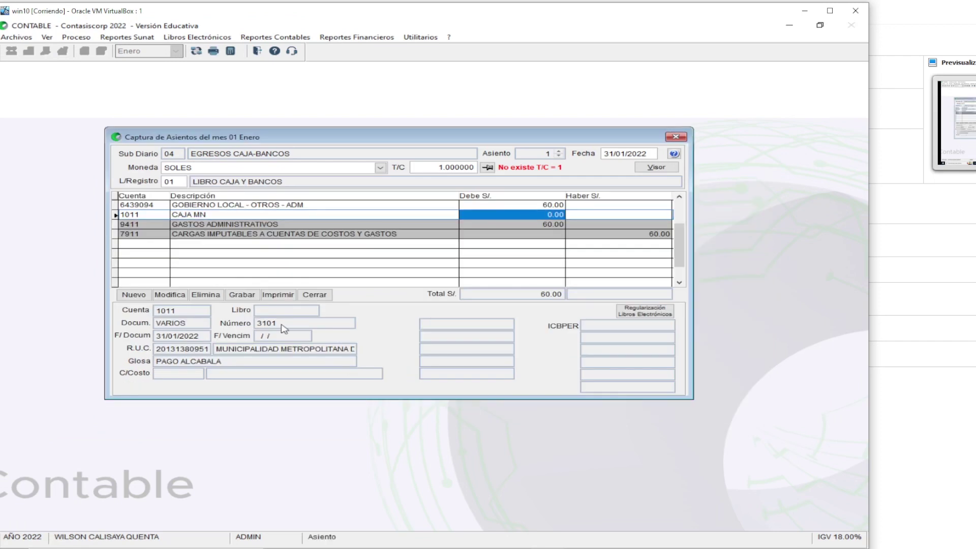
pyautogui.click(251, 299)
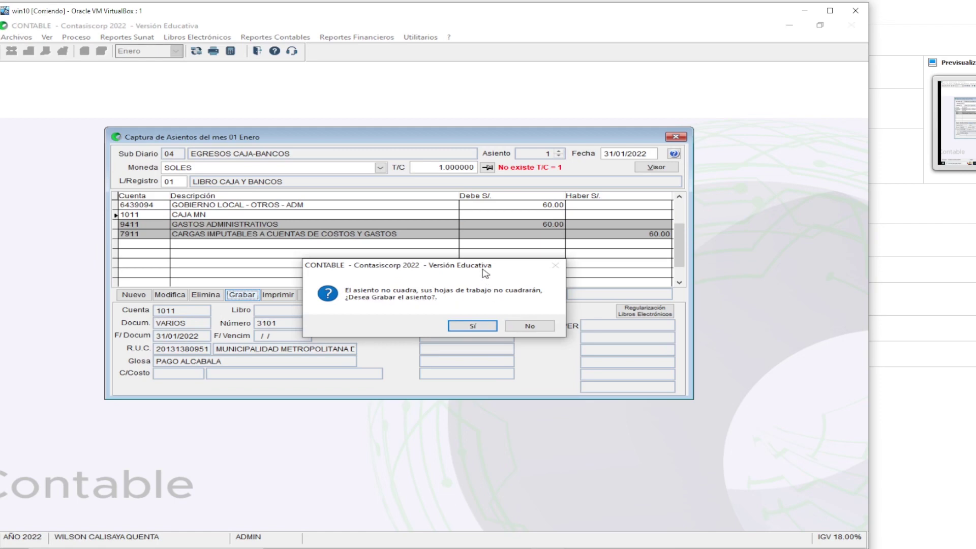
pyautogui.moveTo(482, 270); pyautogui.dragTo(353, 286)
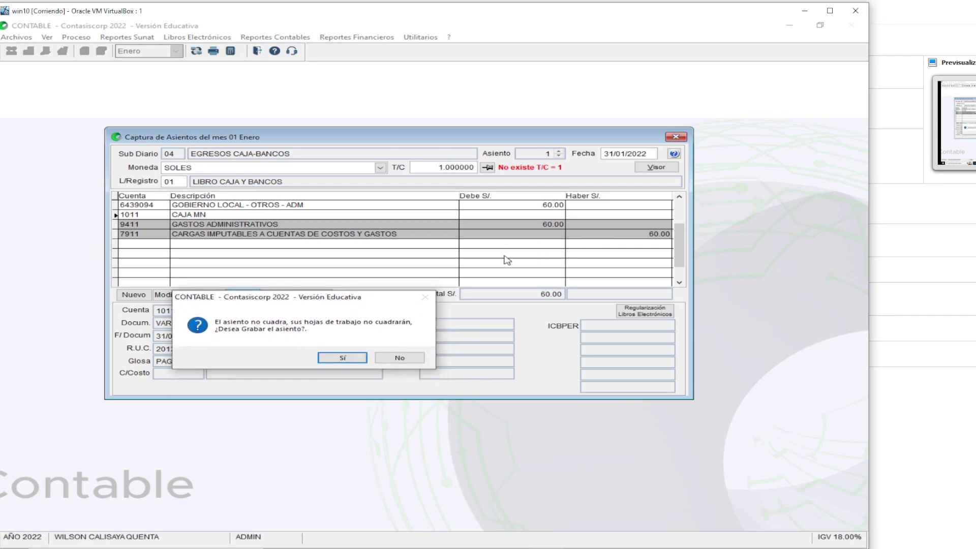
pyautogui.click(402, 358)
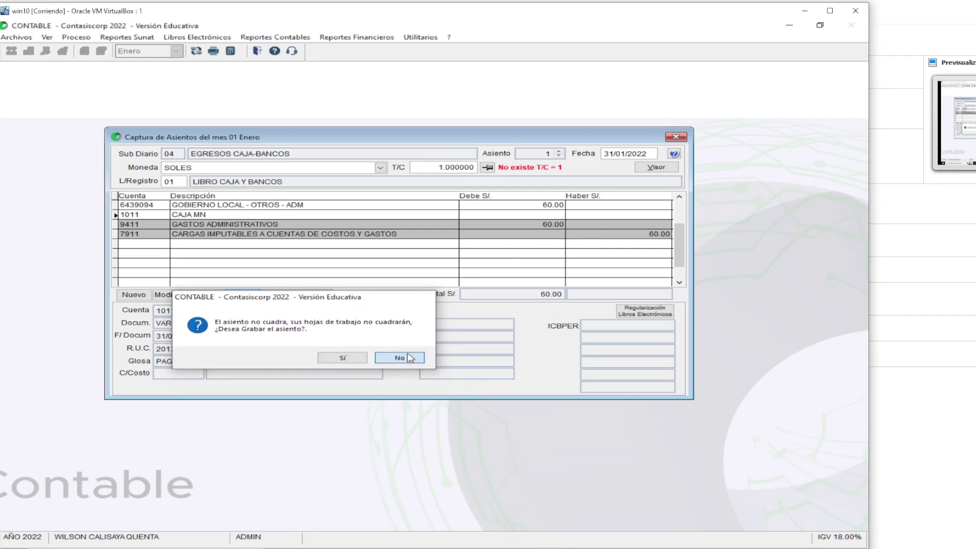
# Credit 60.00 to 1011 CAJA MN, save the balanced entry and close the window
pyautogui.click(524, 217)
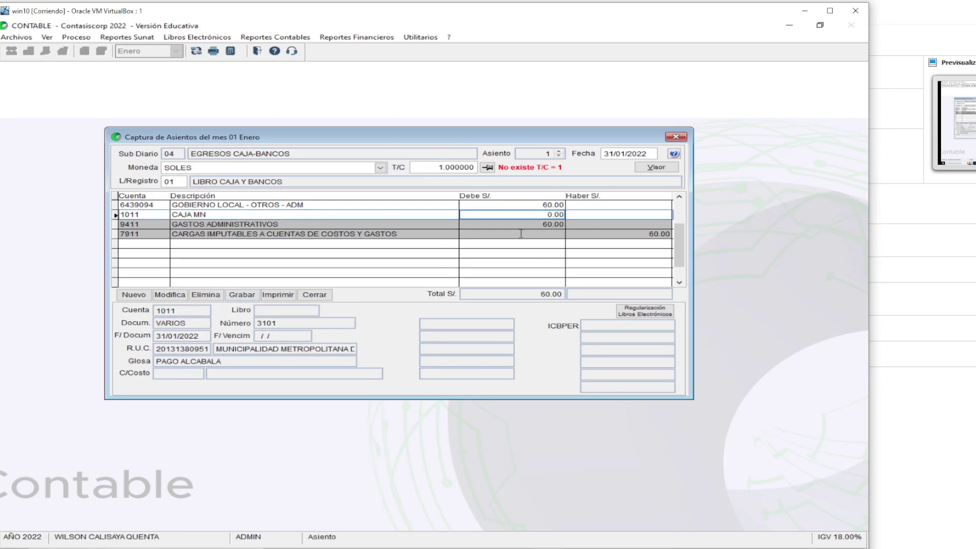
pyautogui.press('Return')
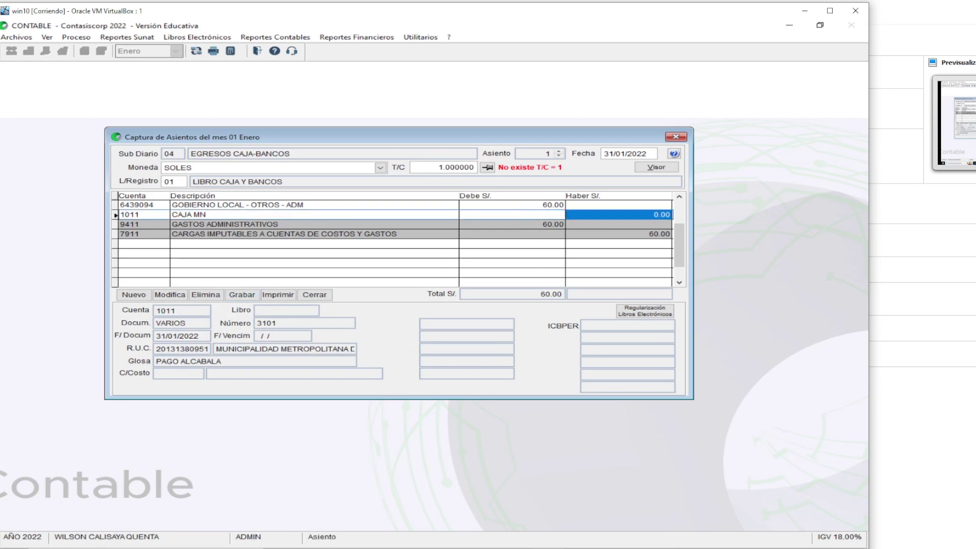
pyautogui.write('60')
pyautogui.press('Return')
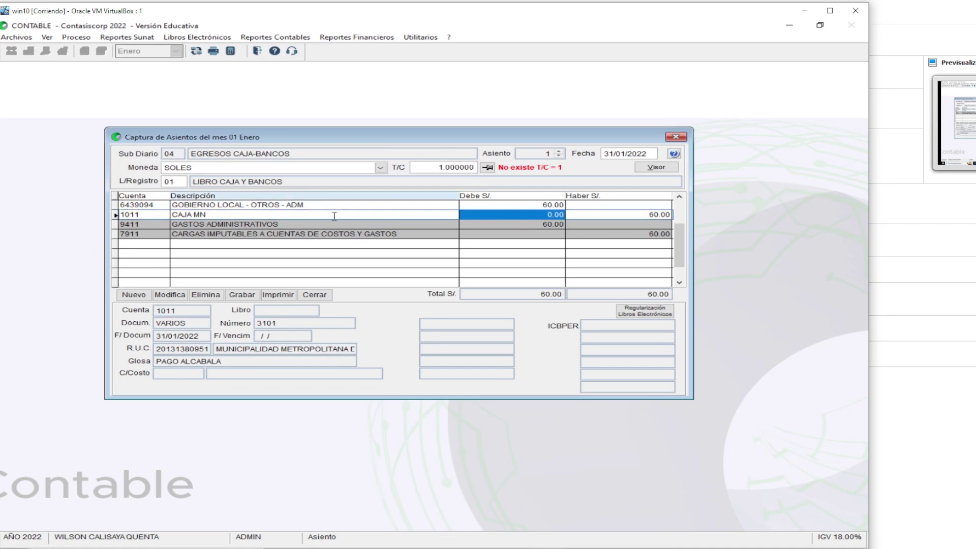
pyautogui.click(243, 295)
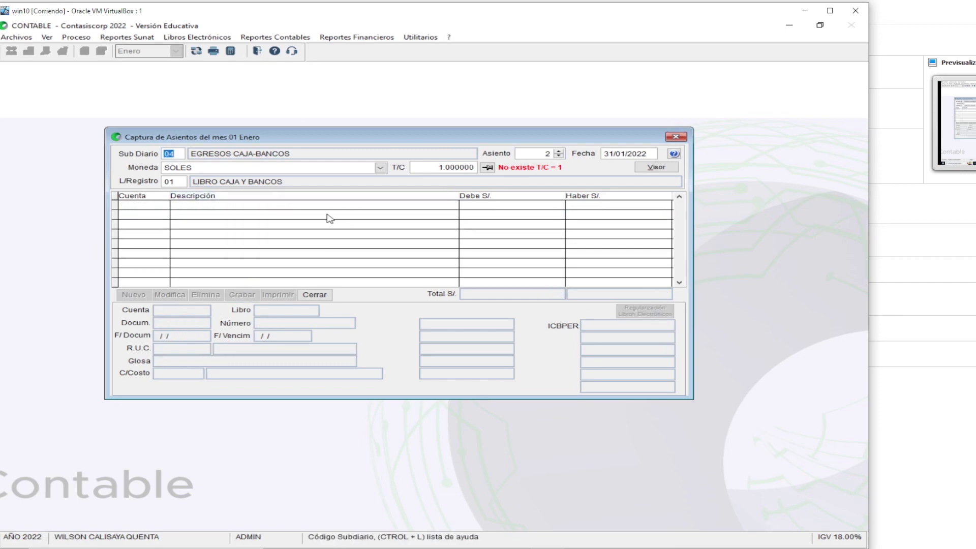
pyautogui.click(323, 299)
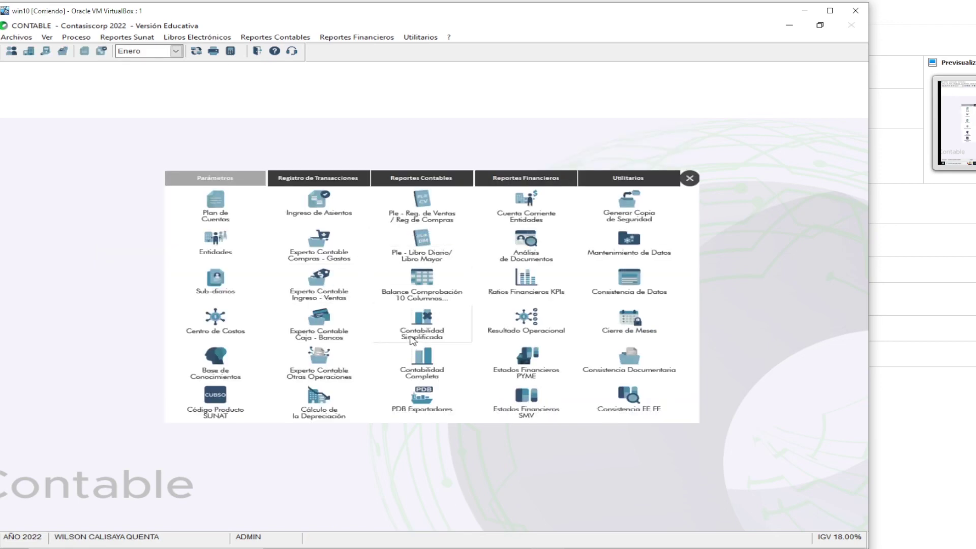
# Generate January's F.14.1 Registro de Ventas e Ingresos in soles from Contabilidad Completa
pyautogui.press('super+plus')
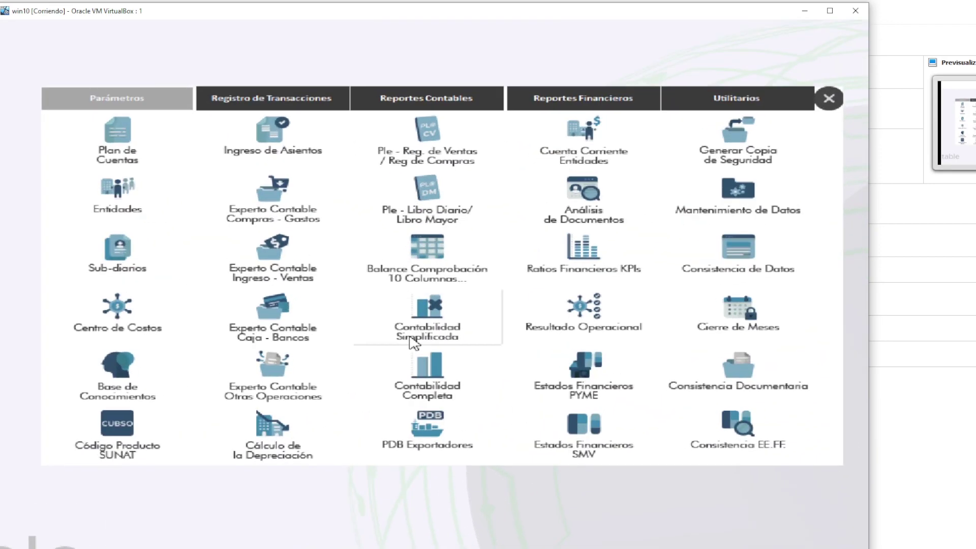
pyautogui.click(413, 342)
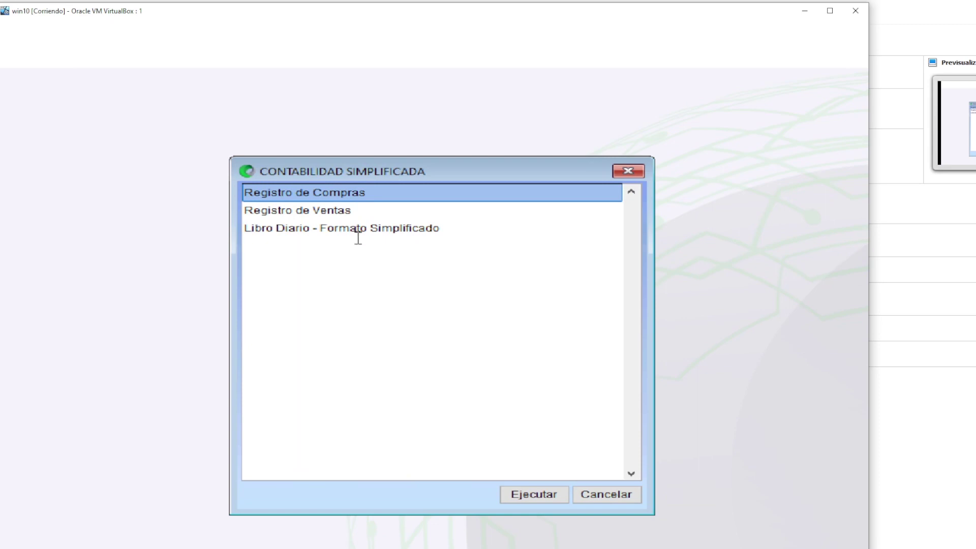
pyautogui.click(616, 485)
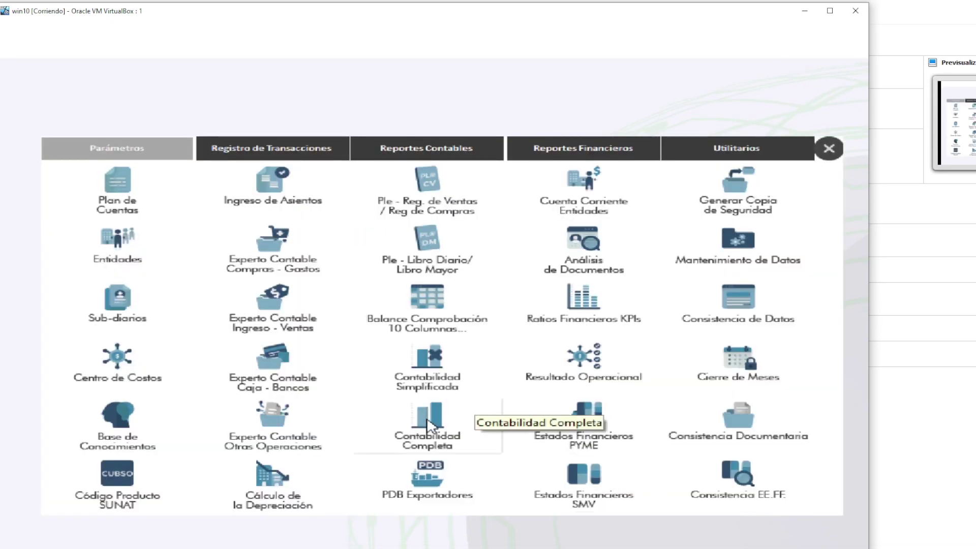
pyautogui.click(428, 426)
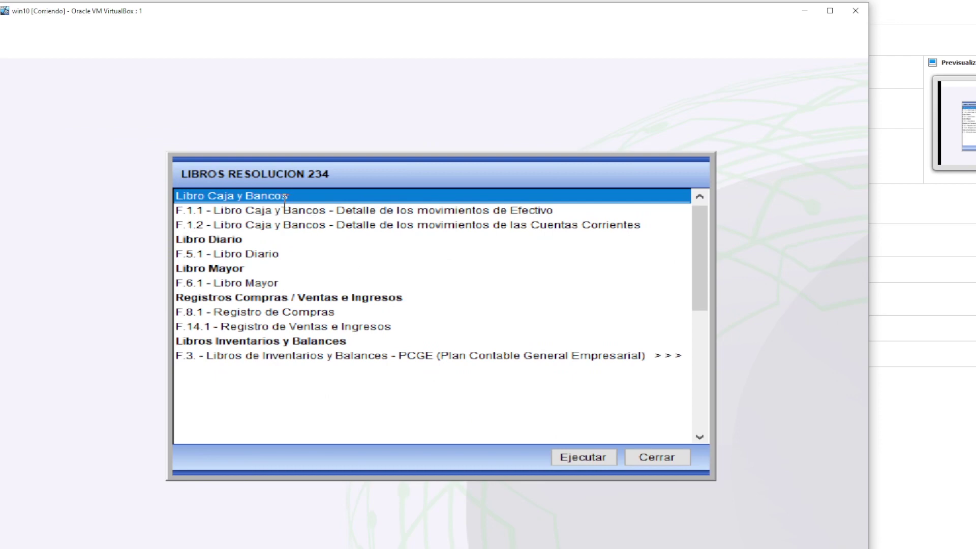
pyautogui.click(283, 326)
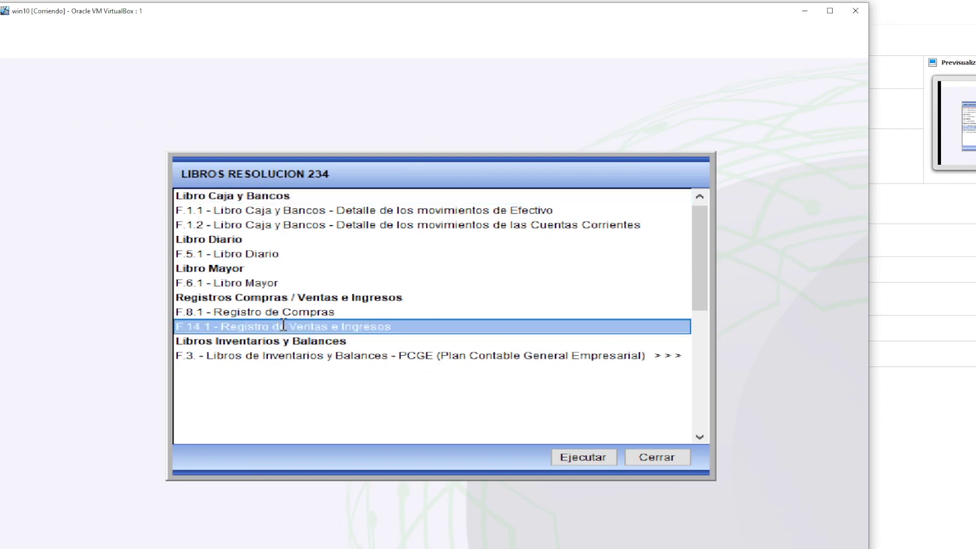
pyautogui.click(599, 466)
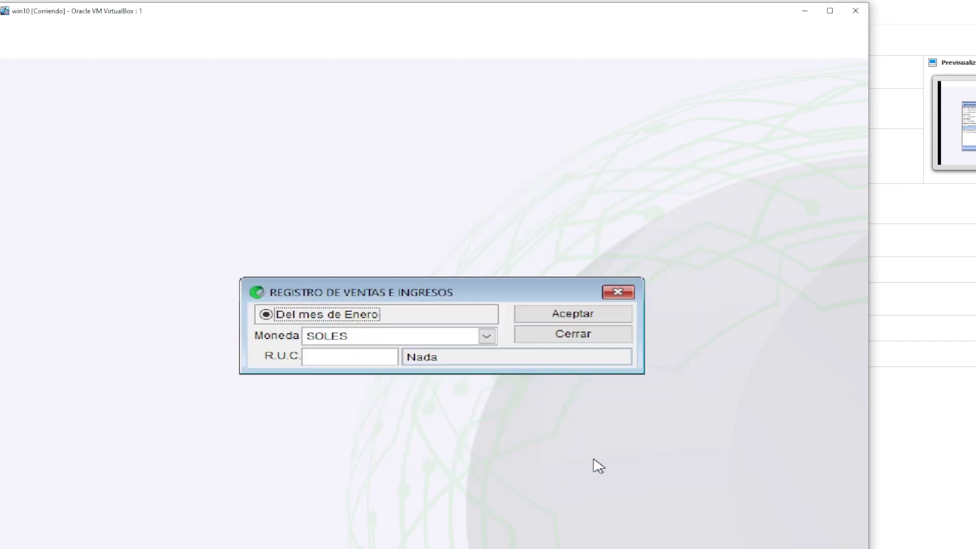
pyautogui.click(545, 319)
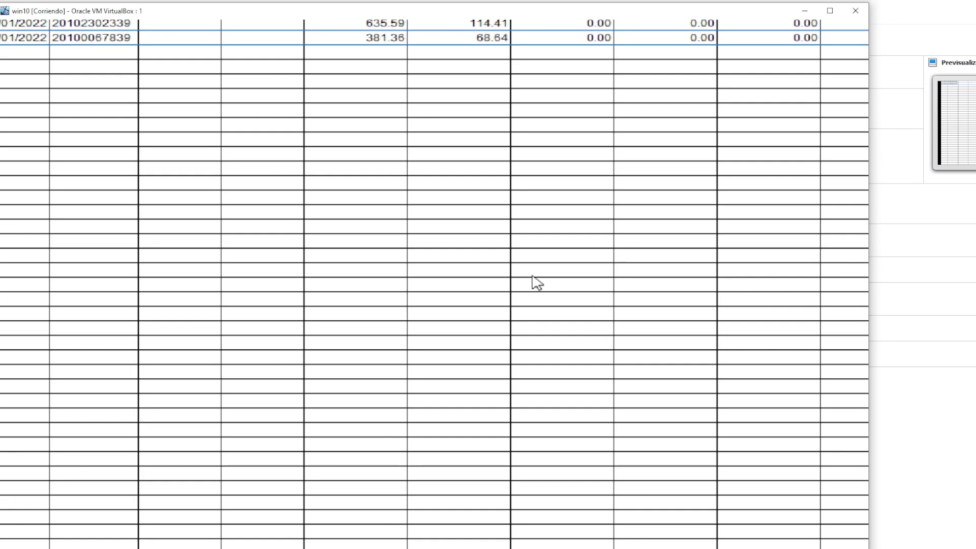
pyautogui.press('super+Escape')
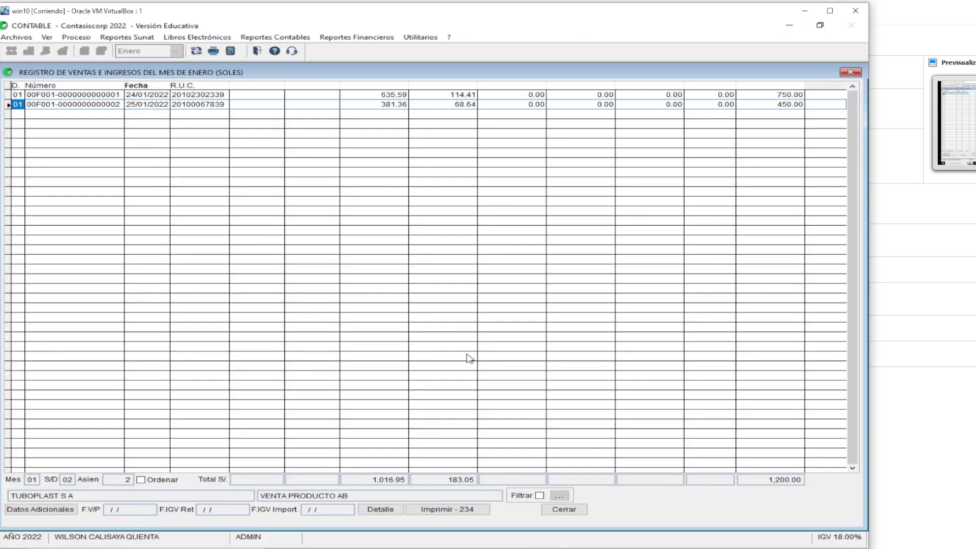
pyautogui.click(444, 509)
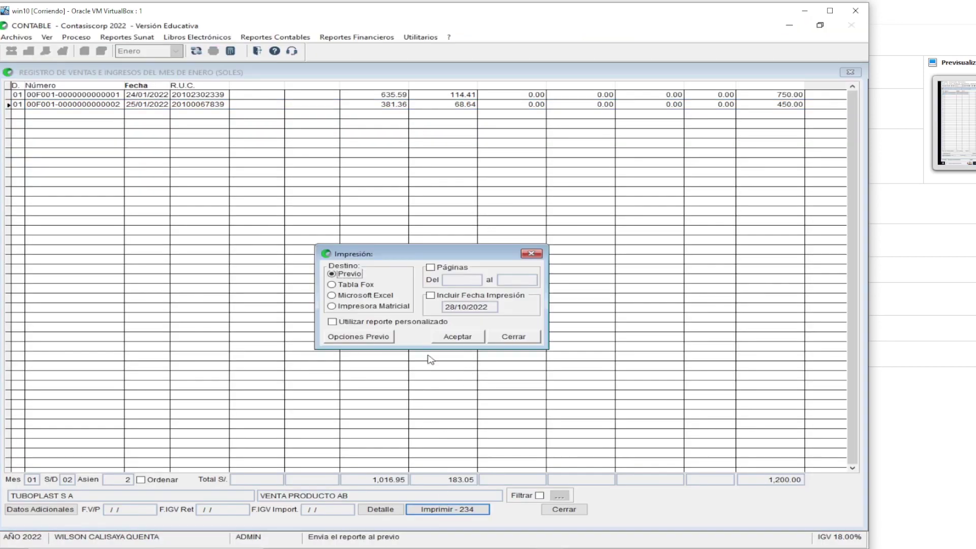
pyautogui.click(457, 336)
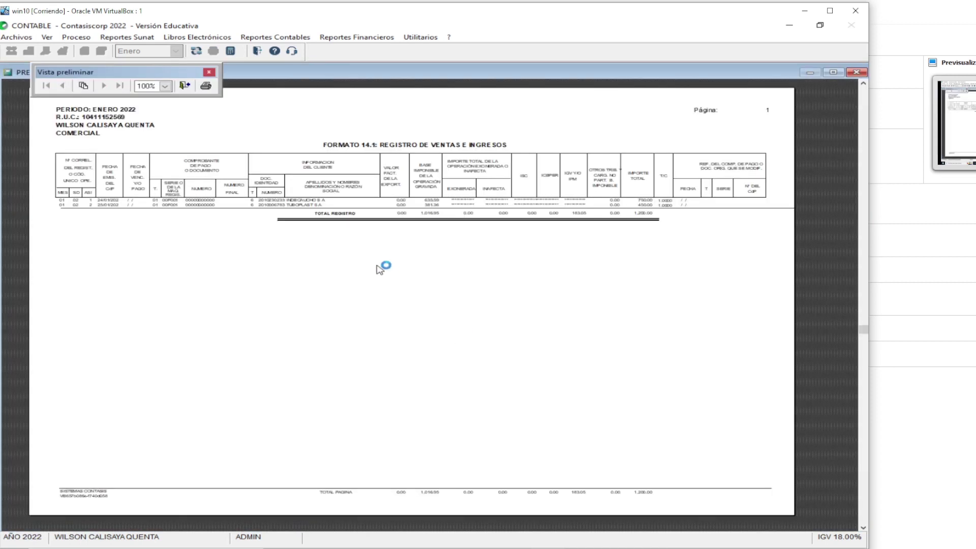
pyautogui.click(165, 86)
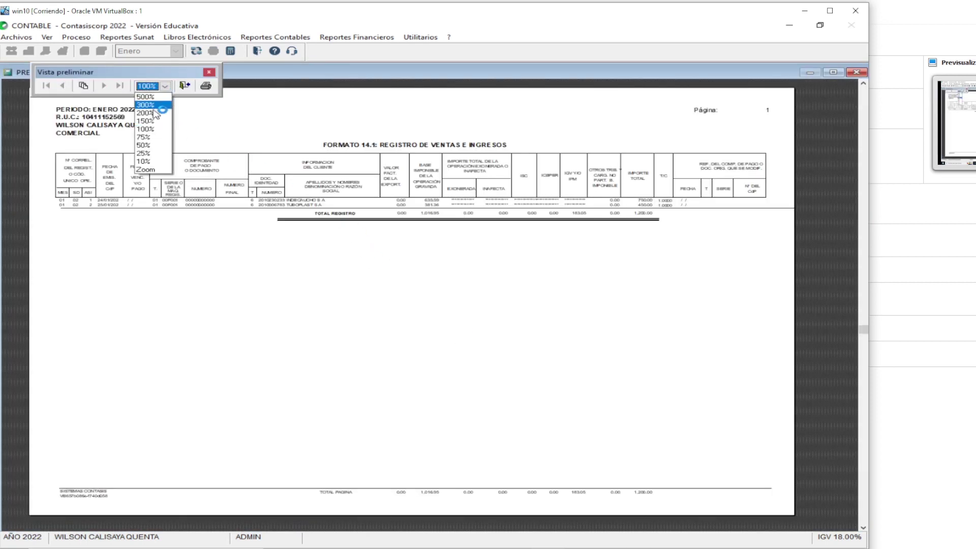
pyautogui.click(152, 113)
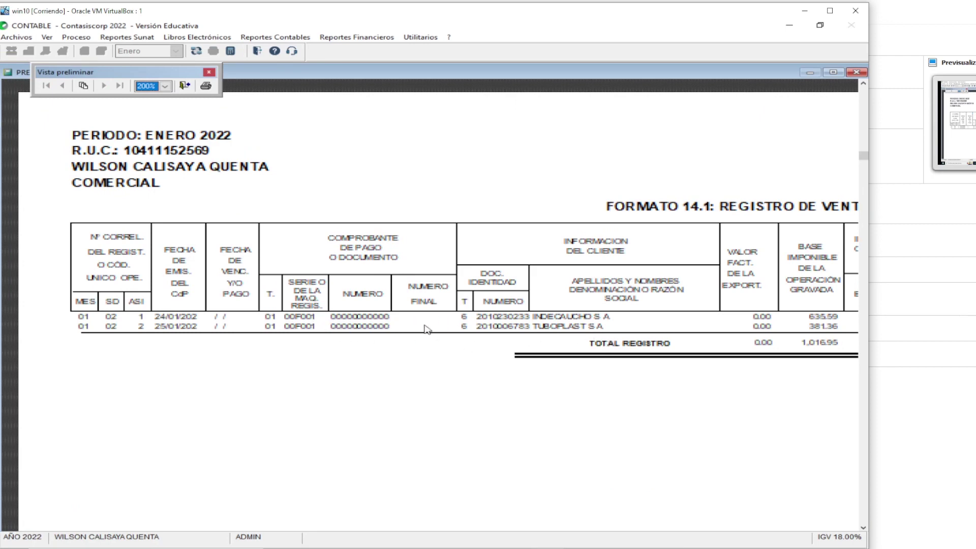
pyautogui.click(525, 329)
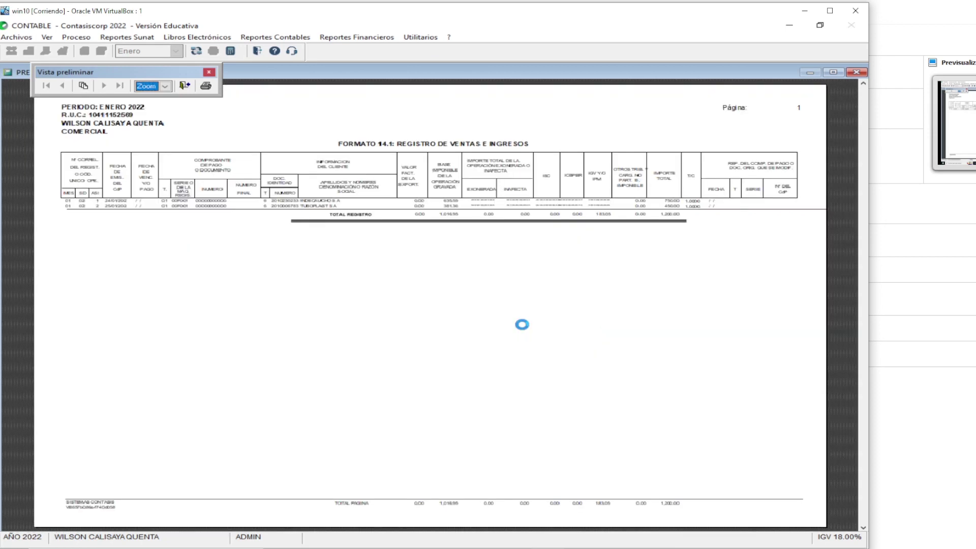
pyautogui.click(529, 224)
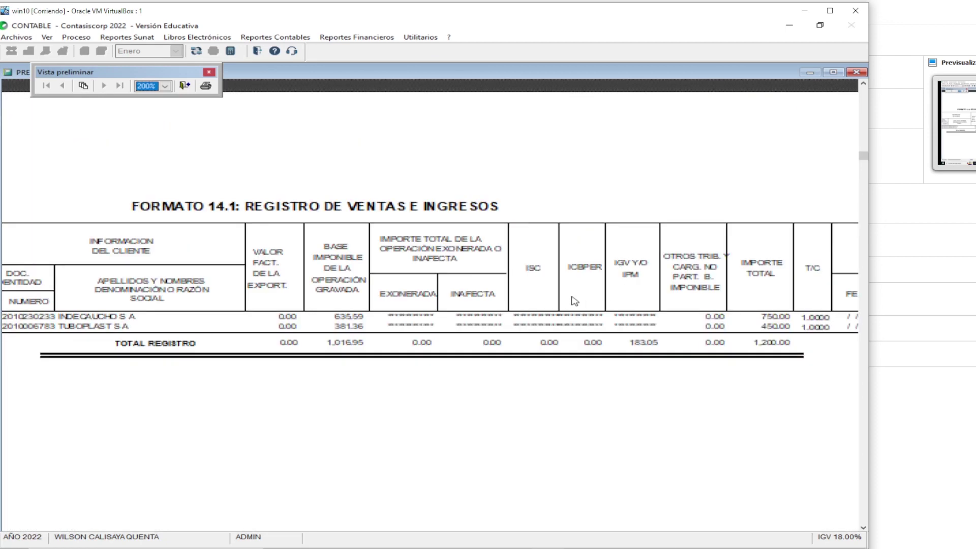
pyautogui.click(295, 297)
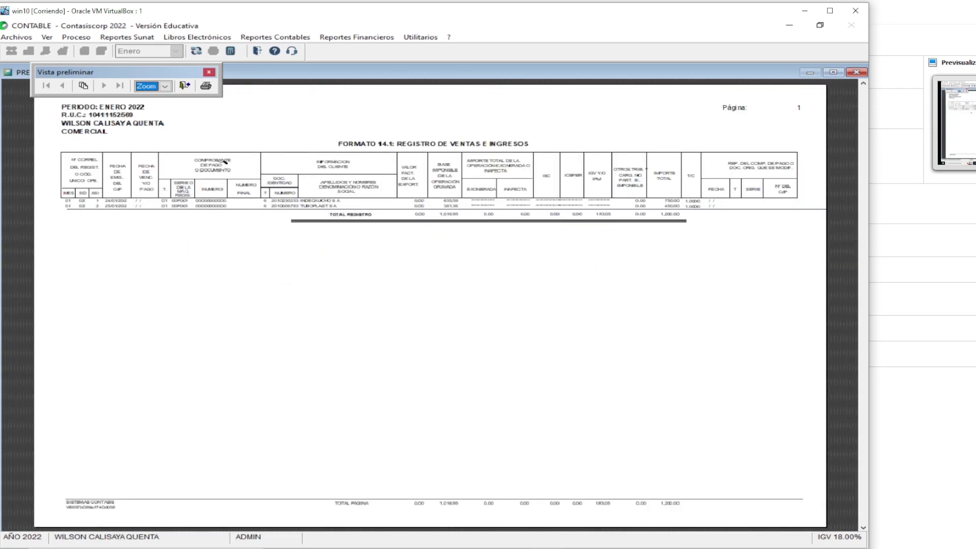
pyautogui.click(184, 87)
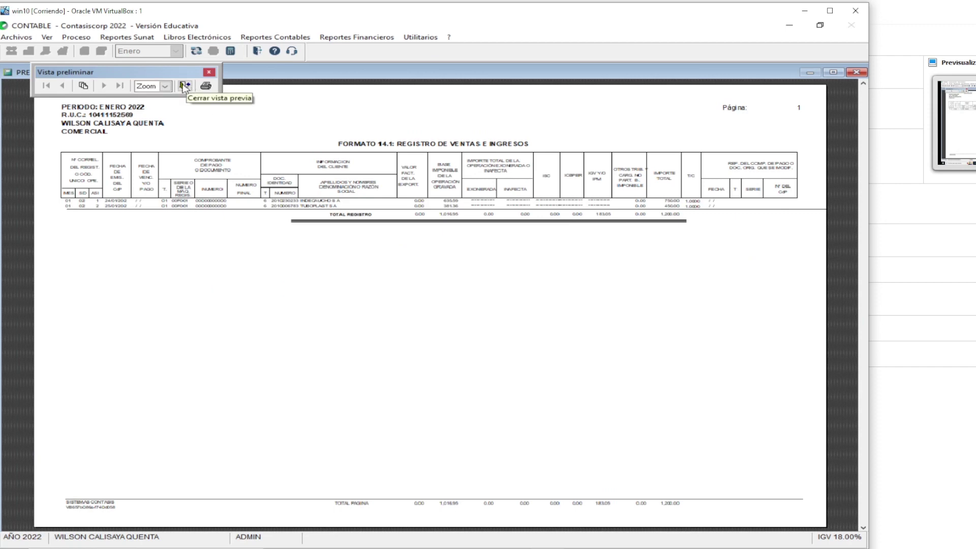
pyautogui.click(184, 87)
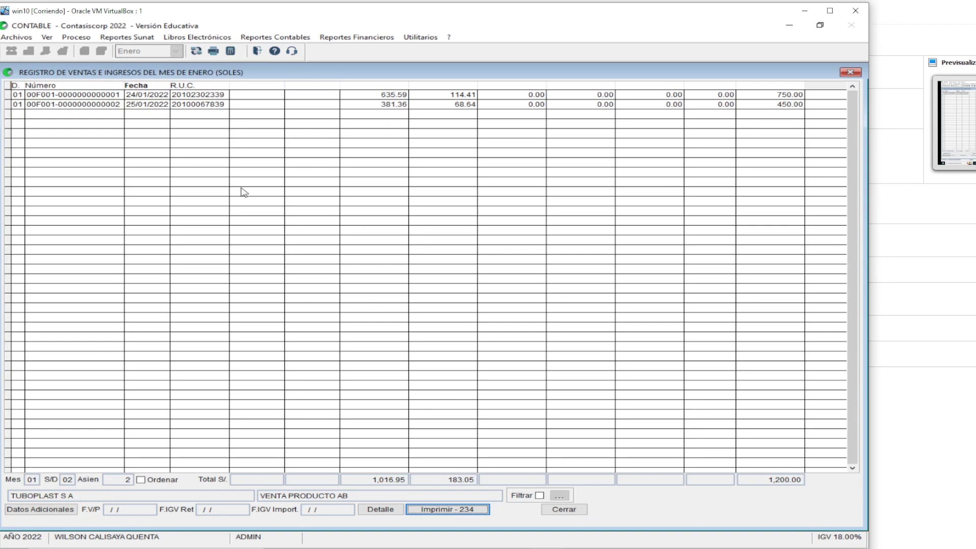
# Close the sales register and generate January's F.8.1 Registro de Compras in soles
pyautogui.click(564, 510)
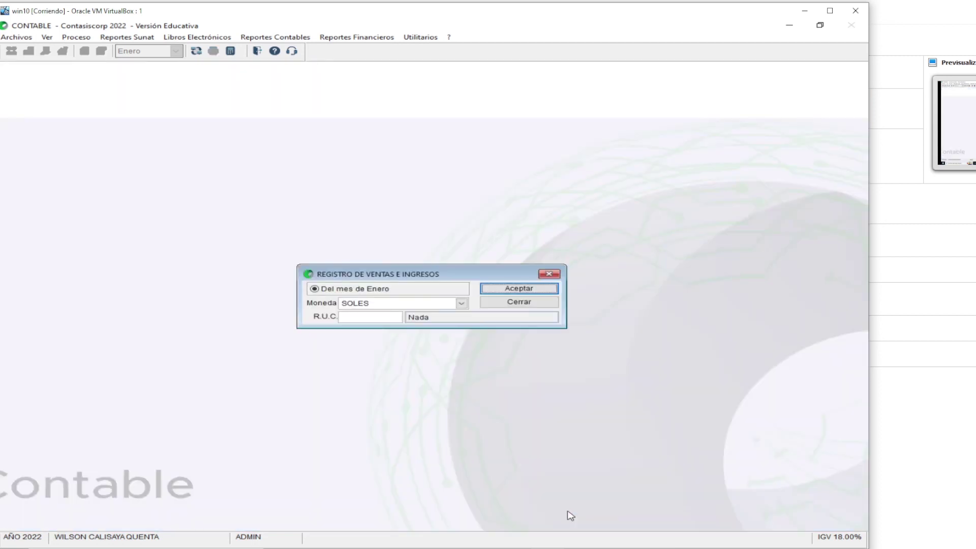
pyautogui.click(502, 303)
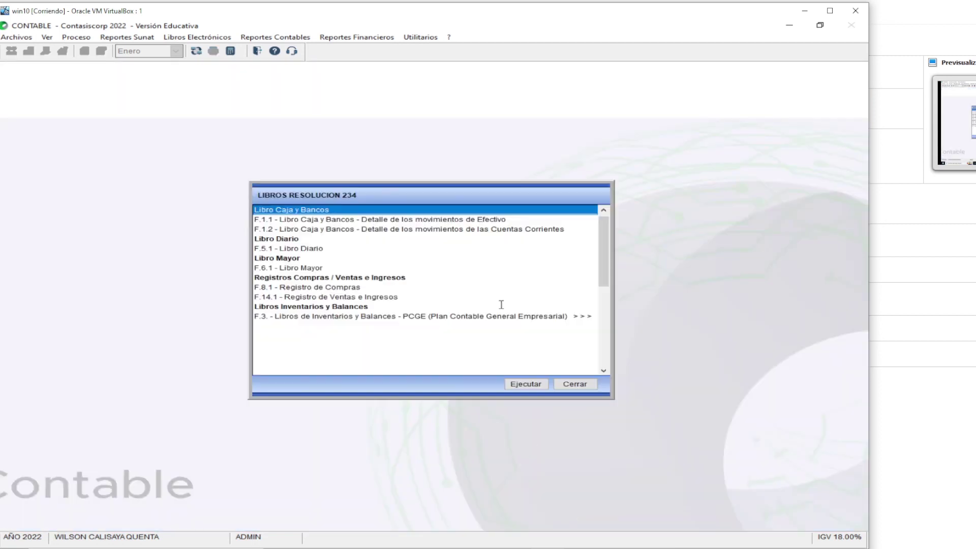
pyautogui.click(339, 288)
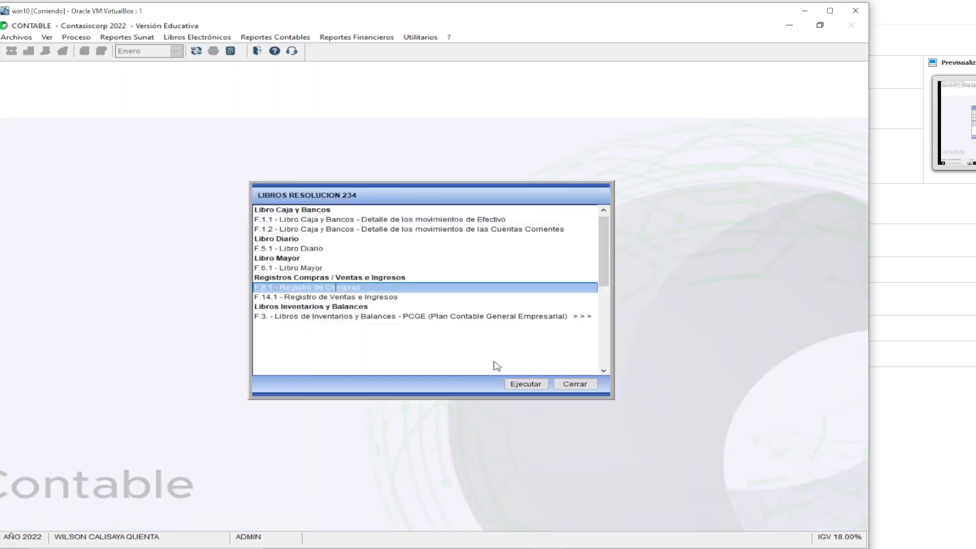
pyautogui.click(523, 385)
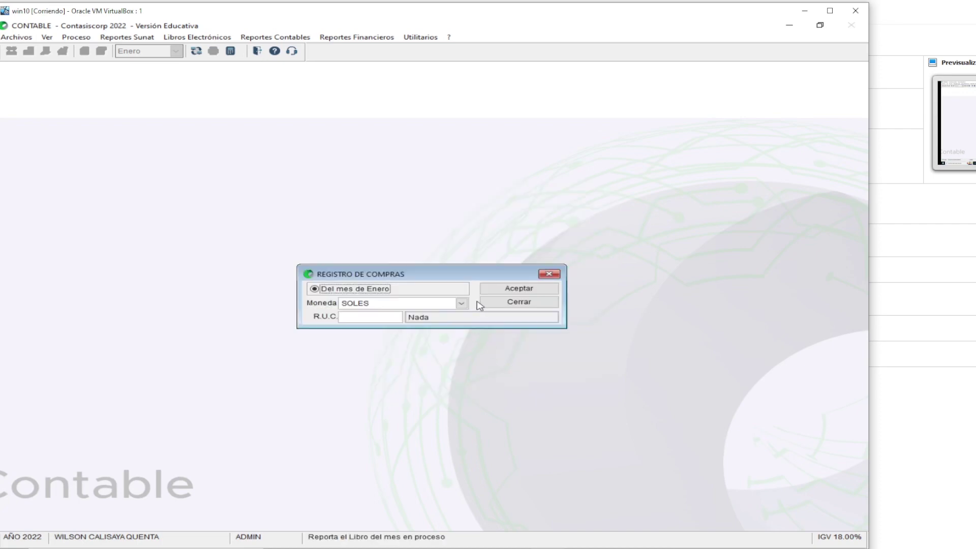
pyautogui.click(491, 291)
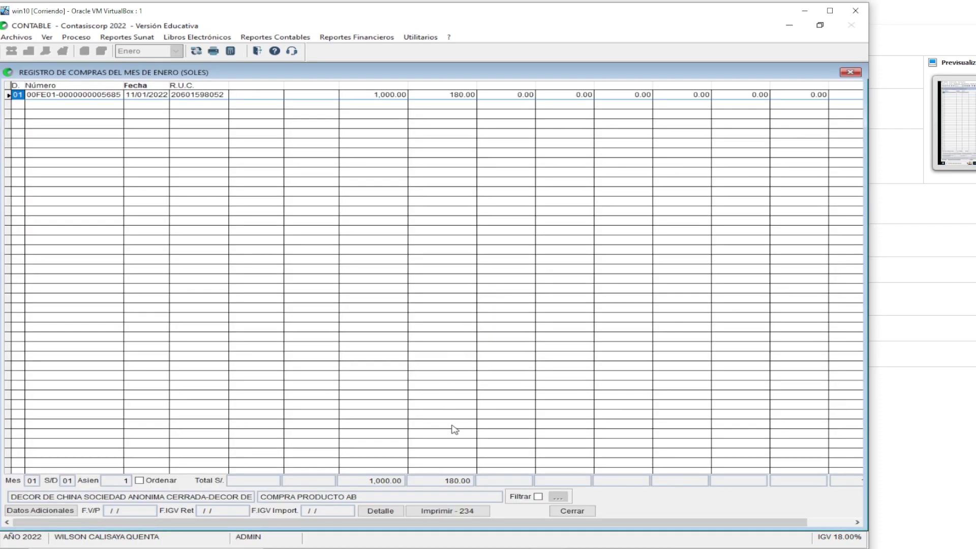
# Preview the purchases register for printing, zooming to 200% and back to full page
pyautogui.click(449, 511)
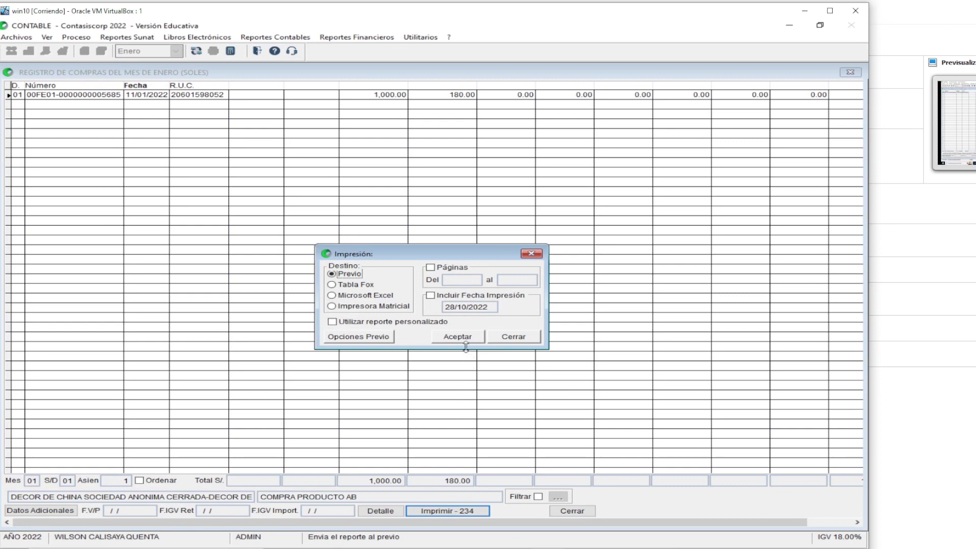
pyautogui.click(464, 338)
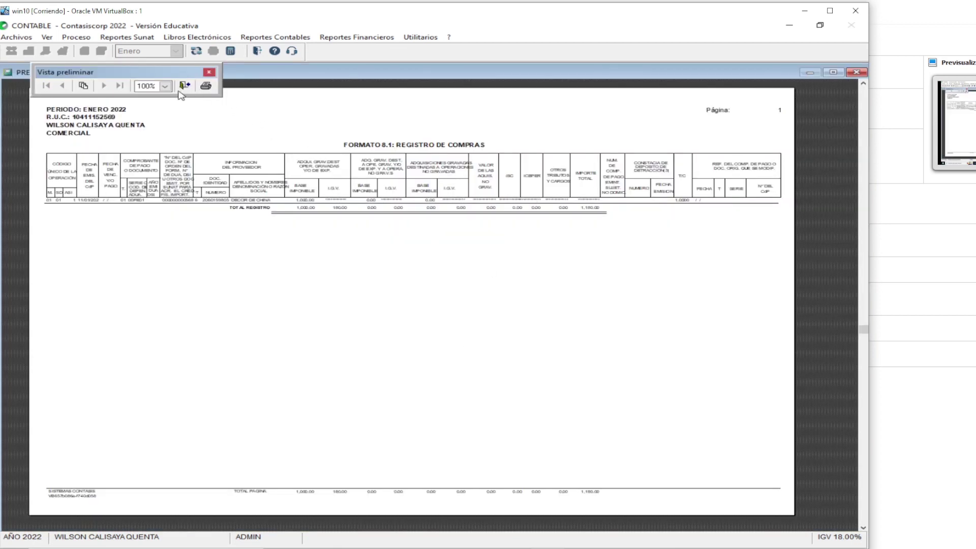
pyautogui.click(164, 86)
pyautogui.click(154, 113)
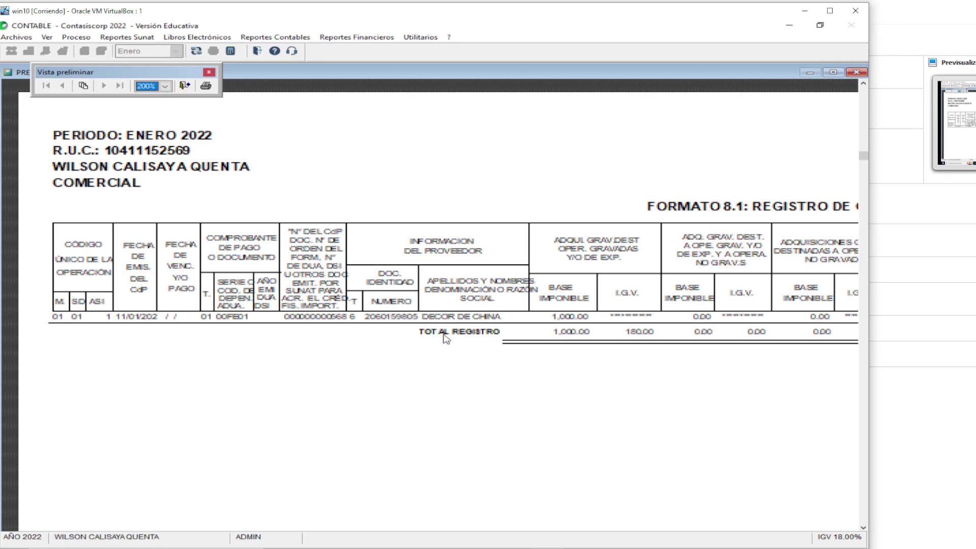
pyautogui.click(544, 400)
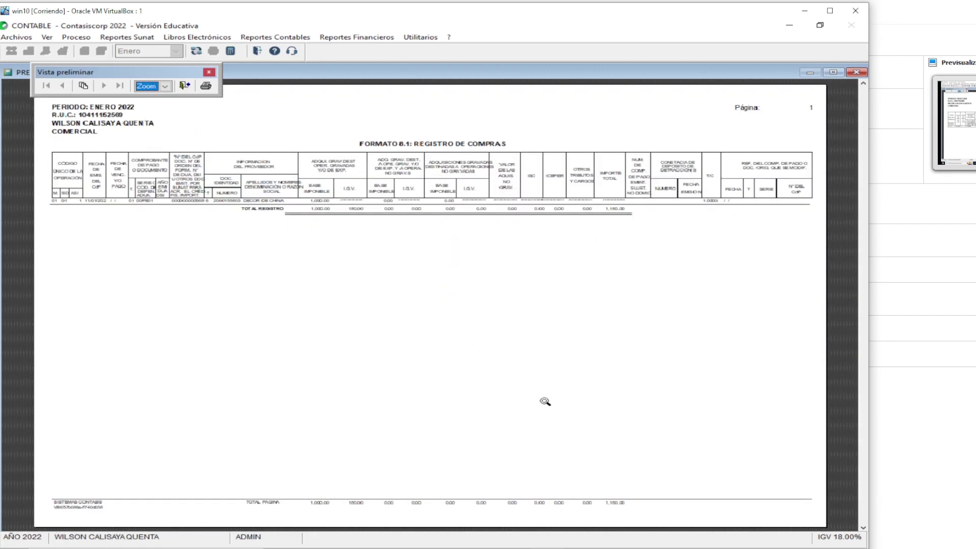
pyautogui.click(517, 222)
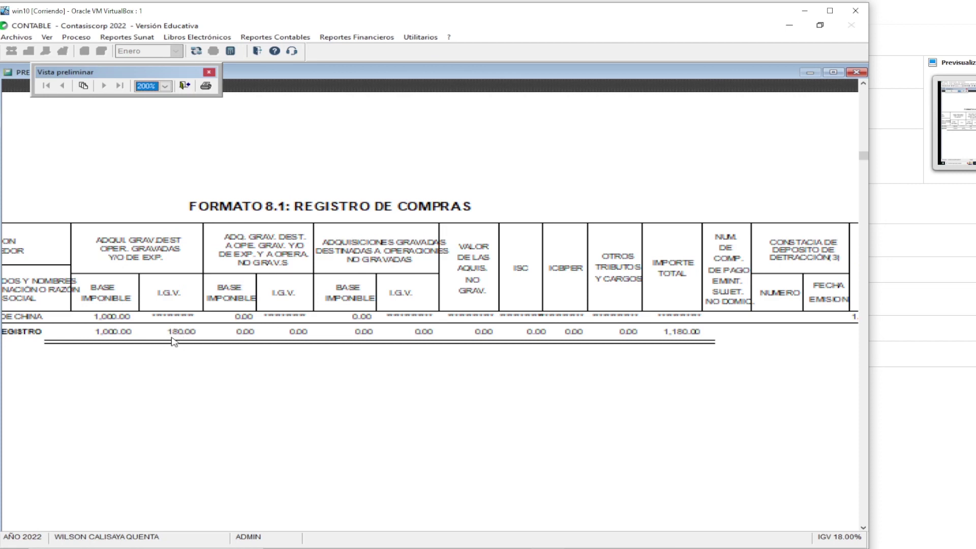
pyautogui.click(358, 337)
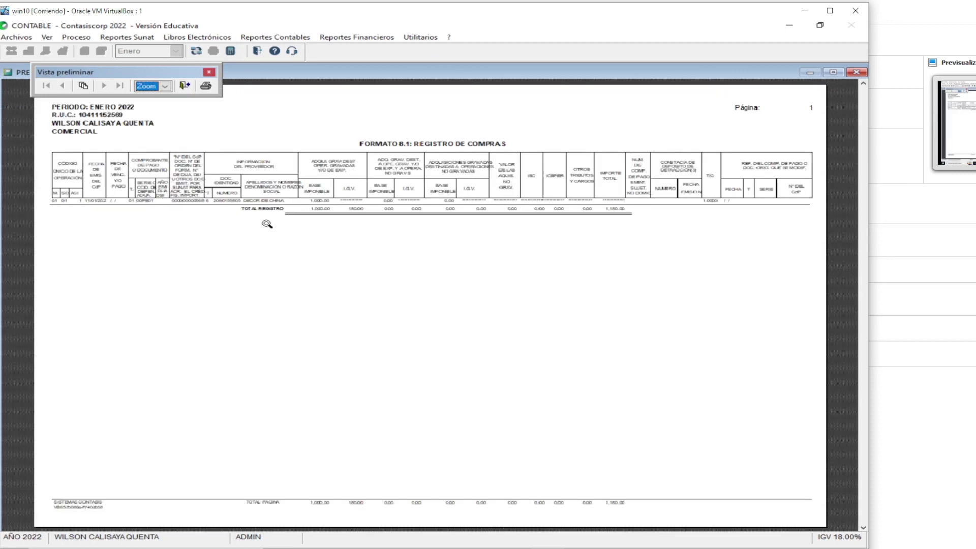